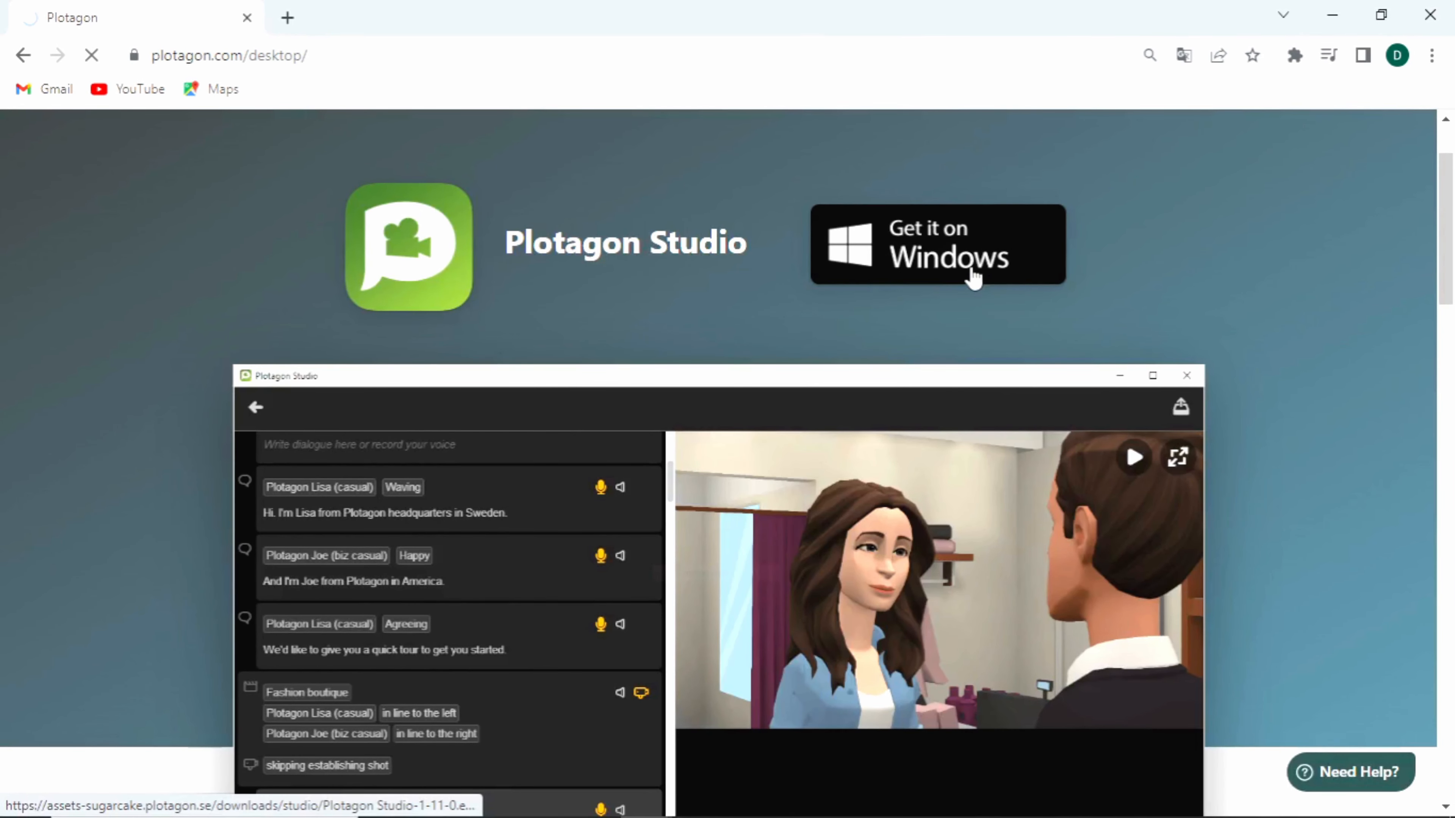
- Download the Windows version of Plotagon Studio from its desktop page
{"action": "left_click", "coordinate": [973, 279]}
{"action": "left_click_drag", "start_coordinate": [1449, 238], "coordinate": [1452, 442]}
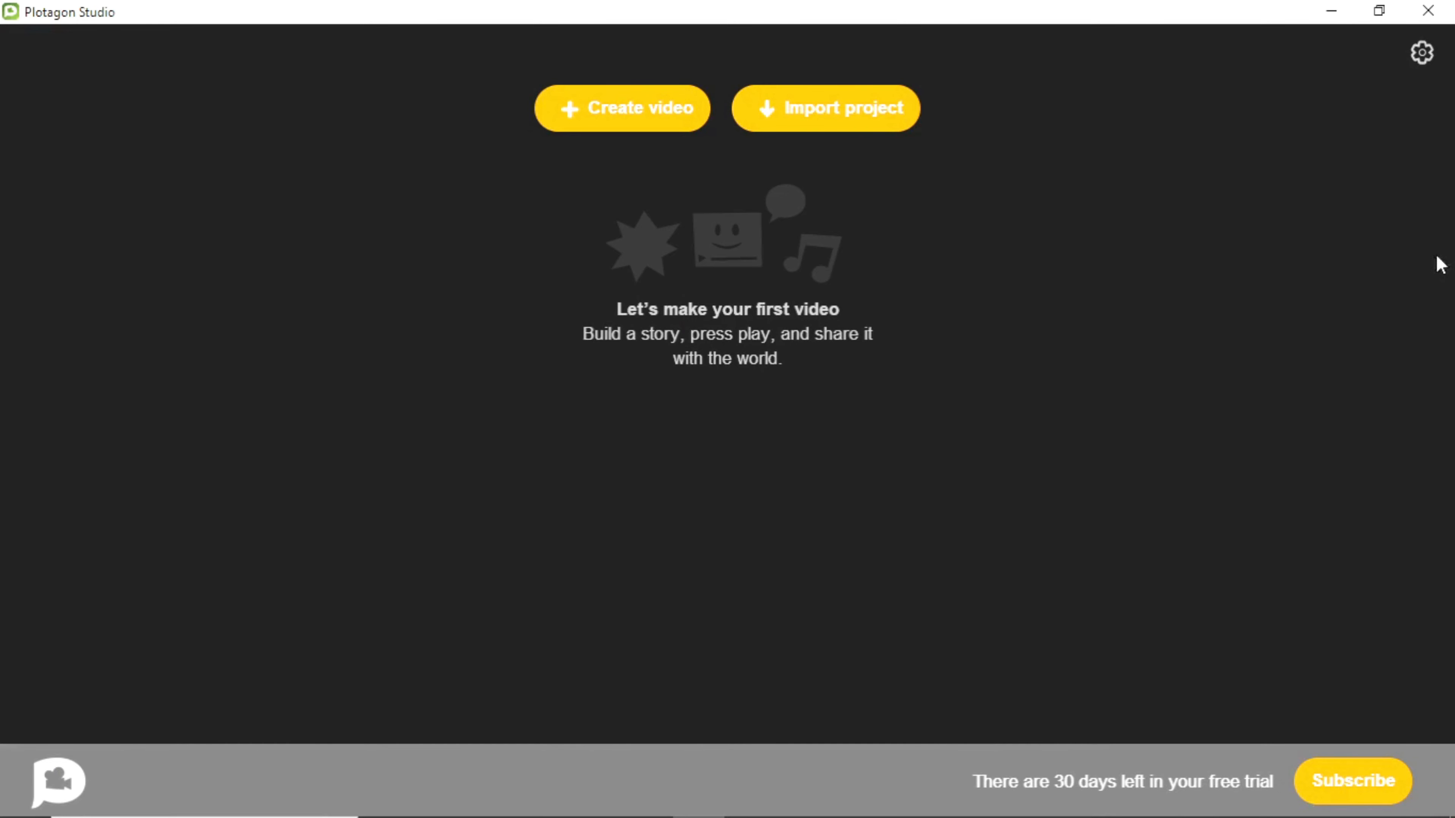
- Switch the interface language to Français and return to the start screen
{"action": "left_click", "coordinate": [1422, 52]}
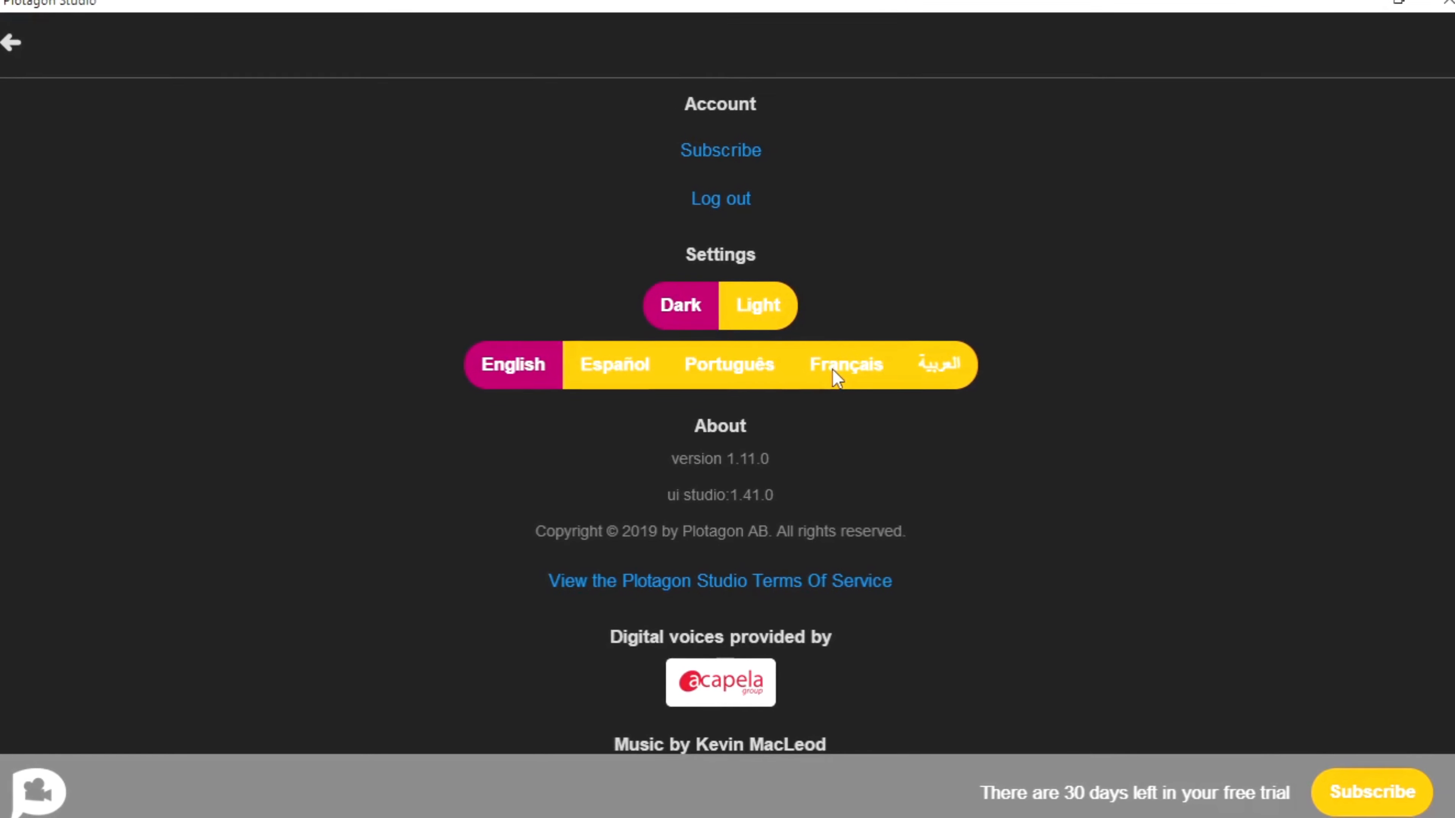
{"action": "left_click", "coordinate": [833, 369]}
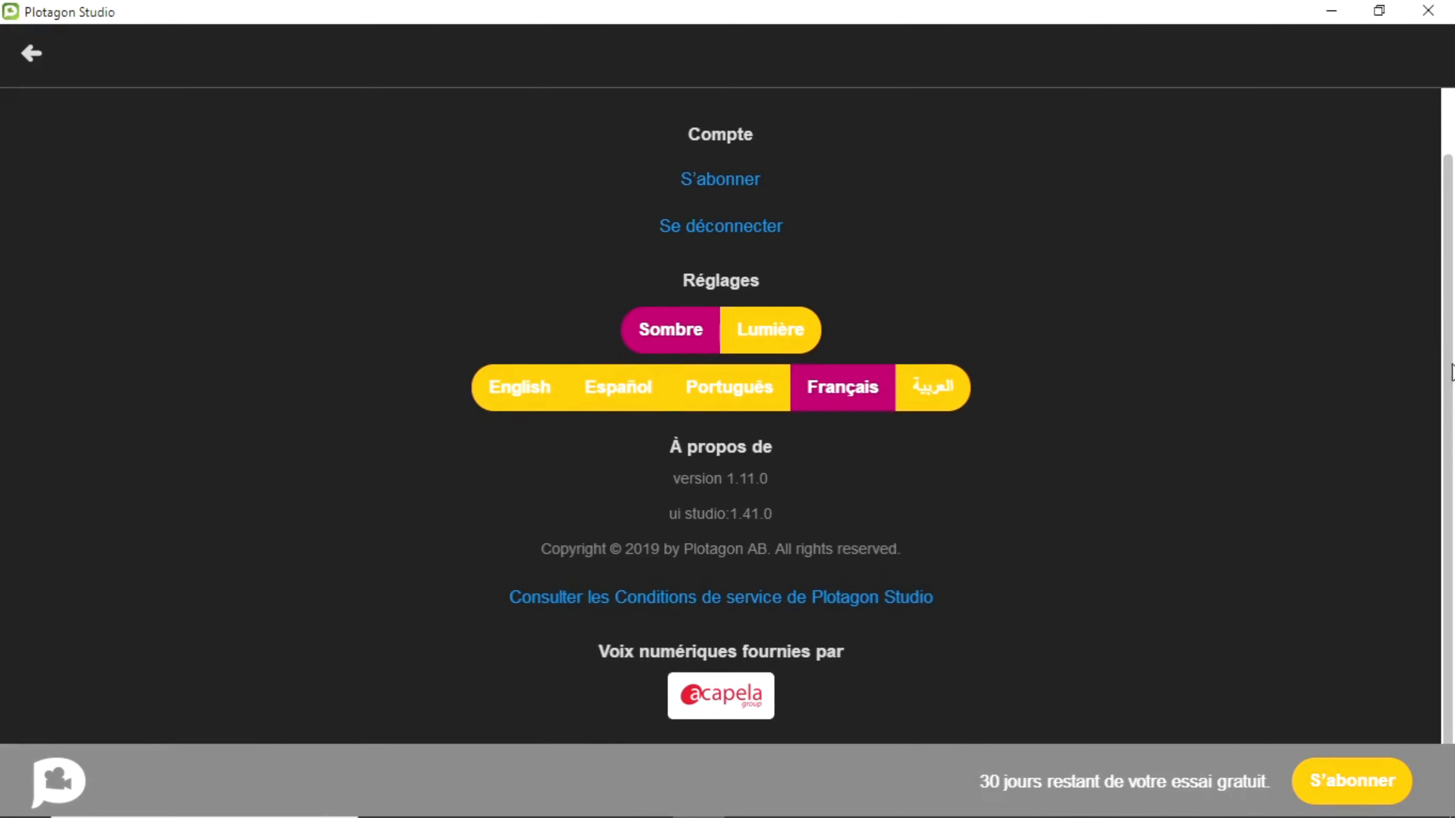
{"action": "left_click_drag", "start_coordinate": [1452, 424], "coordinate": [1446, 253]}
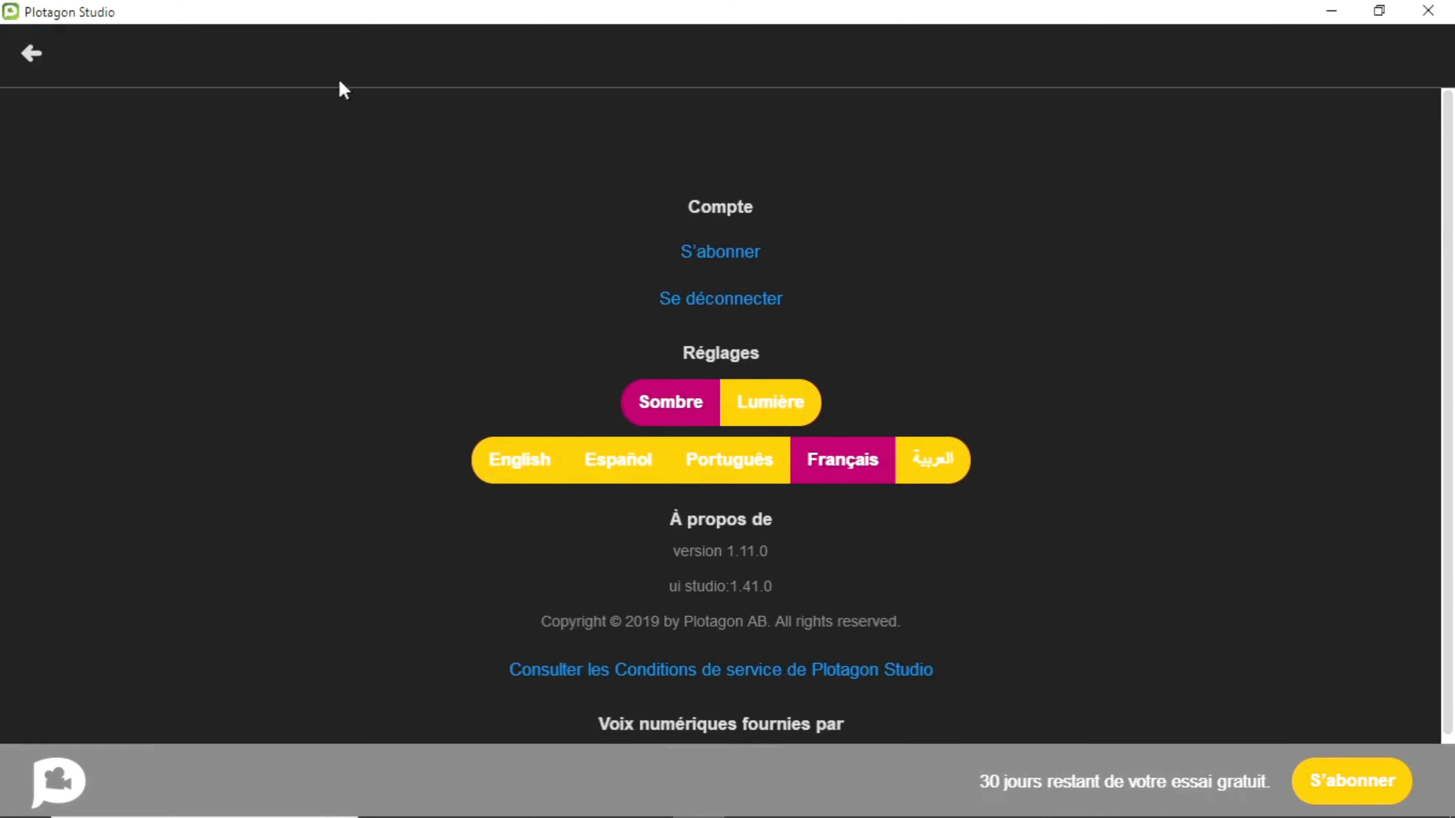
{"action": "left_click", "coordinate": [32, 59]}
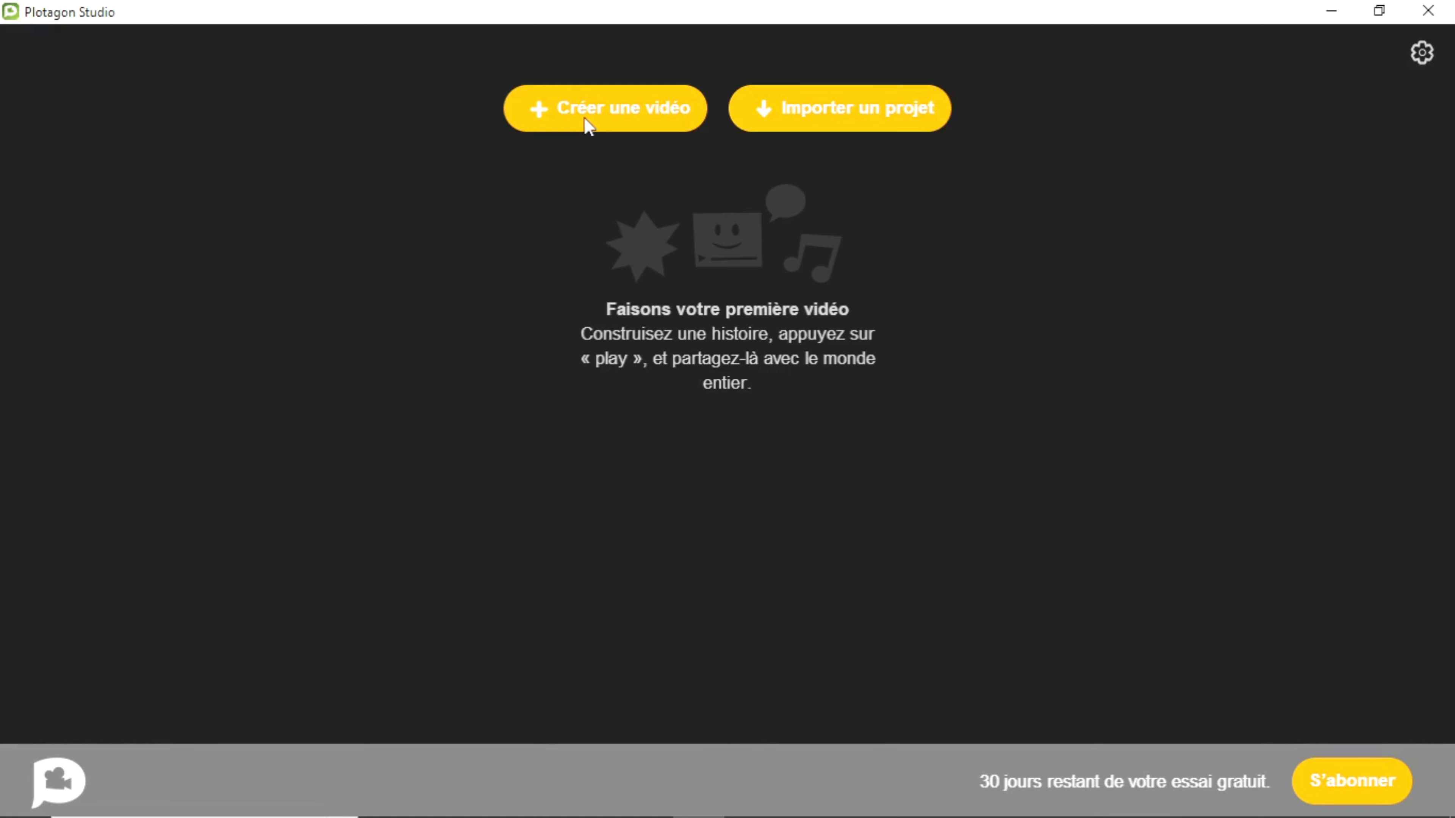
- Create a new video and add a scene set in the Kitchen
{"action": "left_click", "coordinate": [588, 125]}
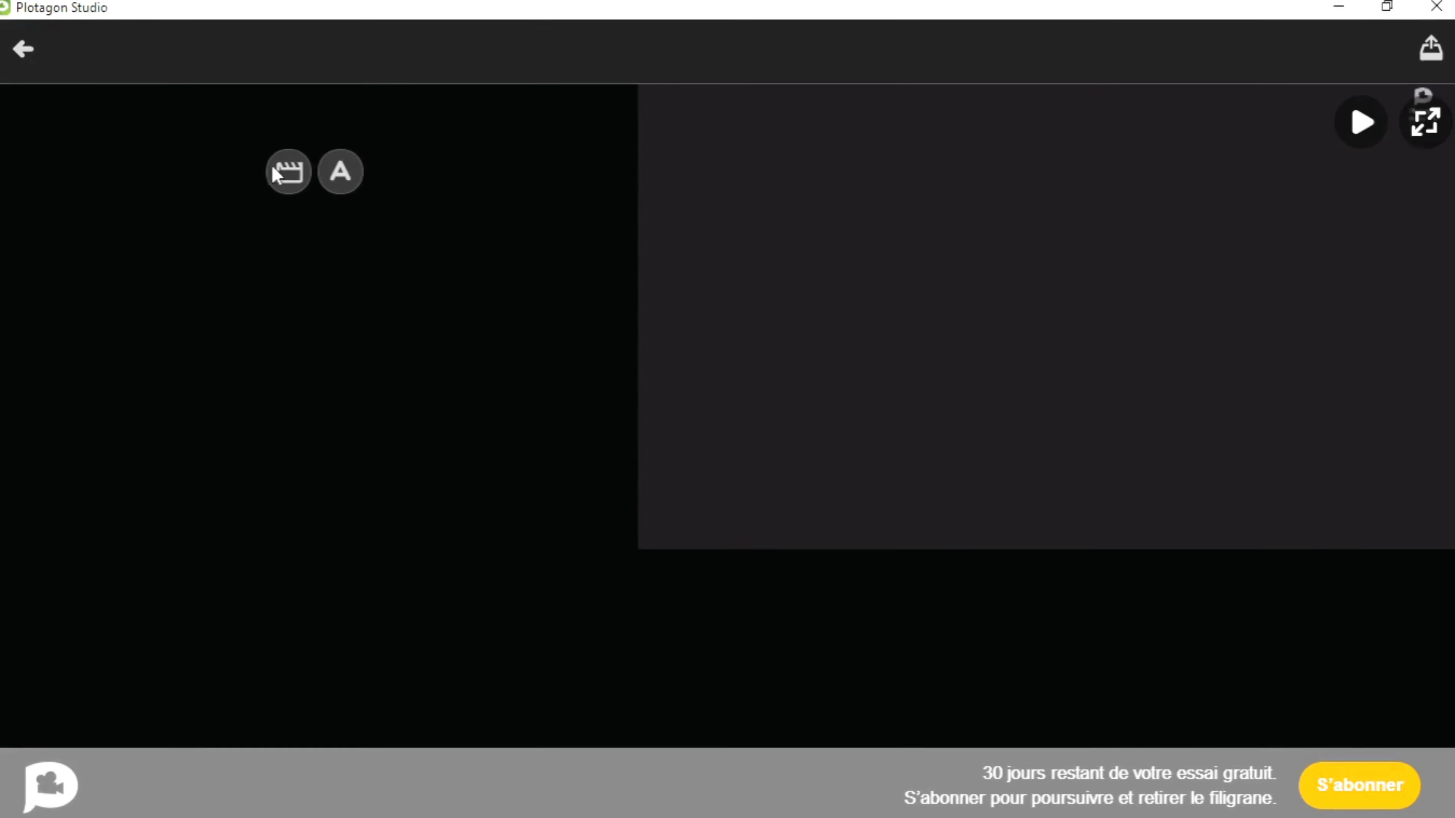
{"action": "left_click", "coordinate": [279, 167]}
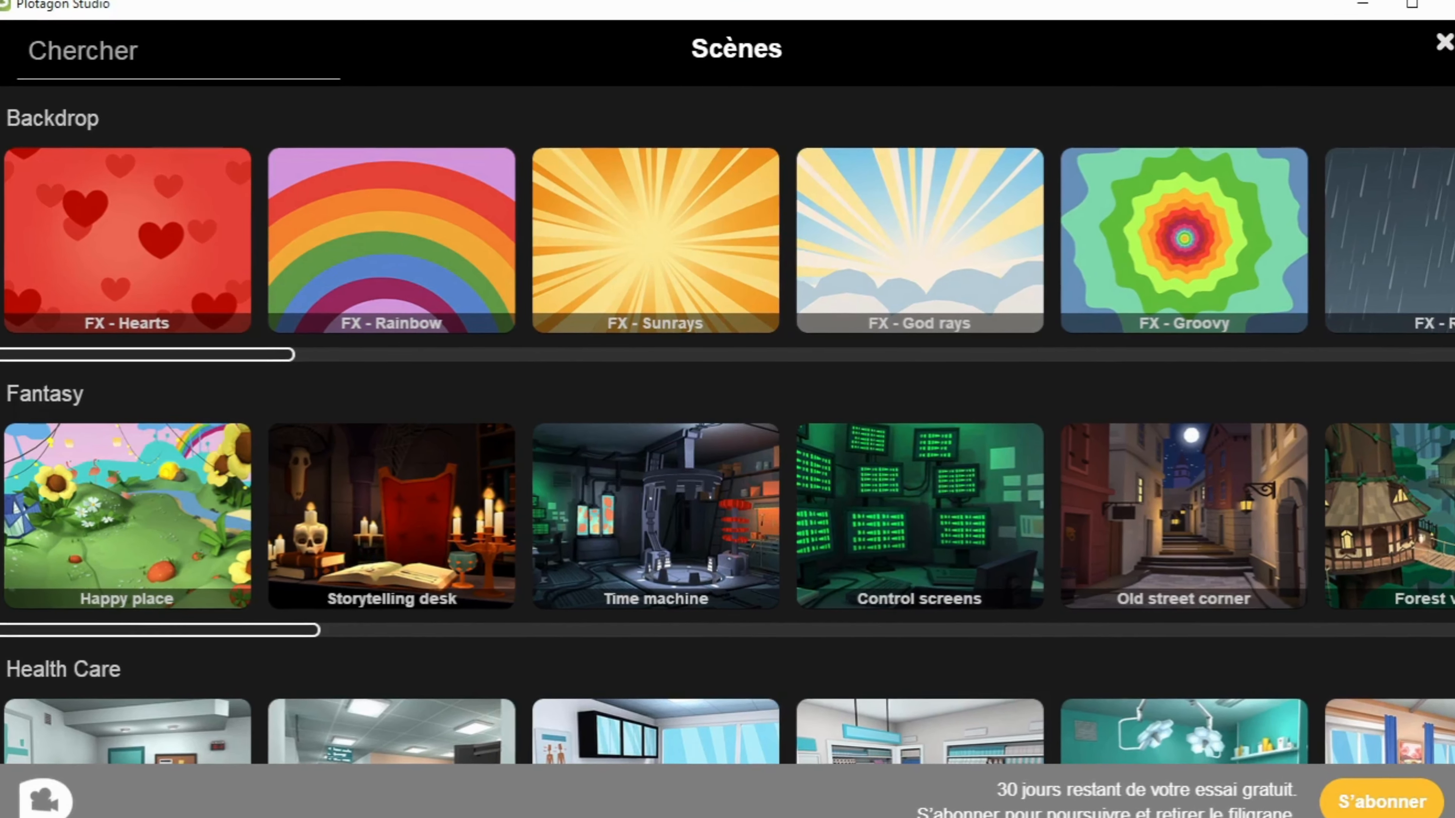
{"action": "scroll", "coordinate": [727, 424], "scroll_direction": "down", "scroll_amount": 10}
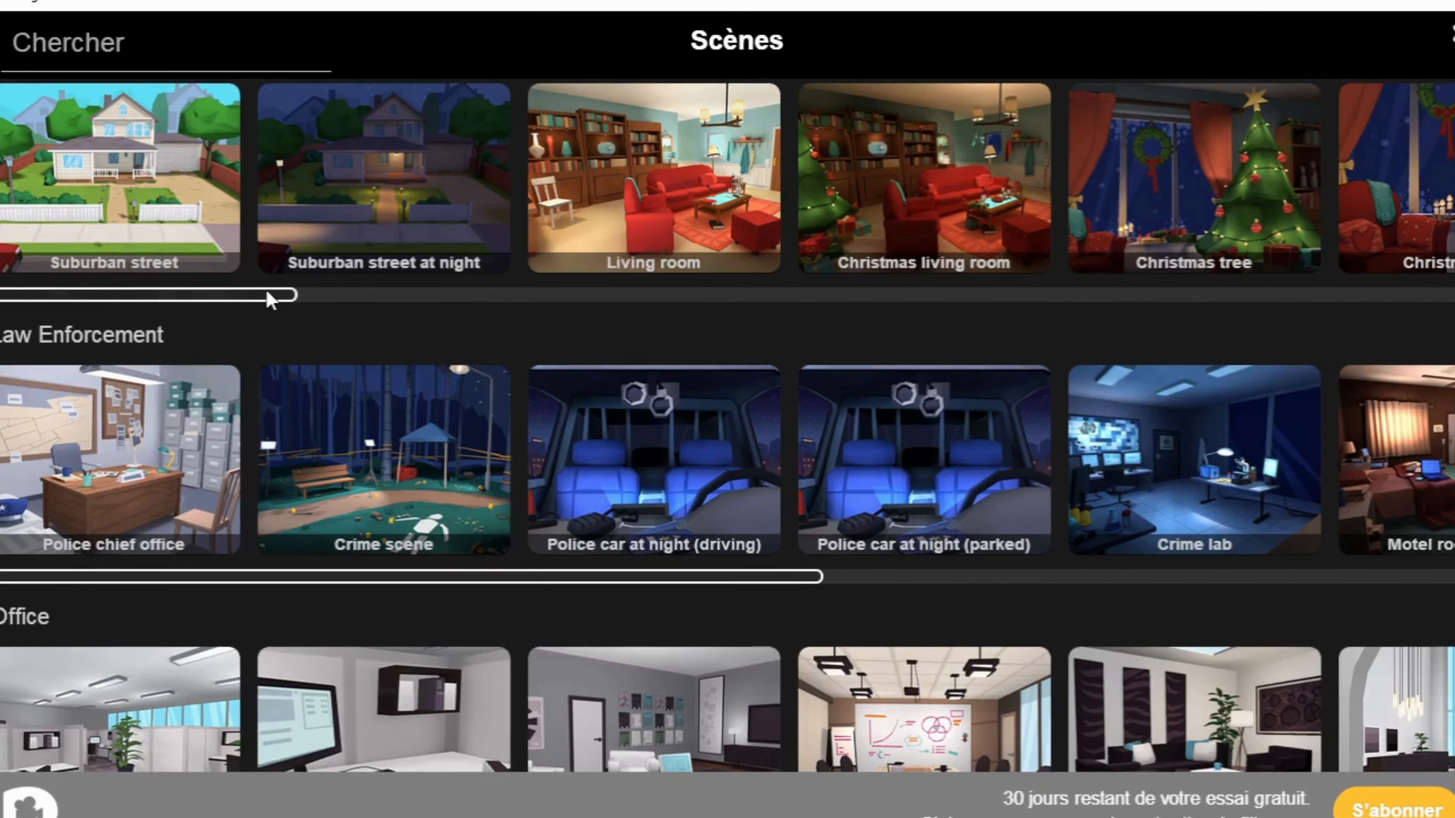
{"action": "left_click_drag", "start_coordinate": [282, 296], "coordinate": [564, 303]}
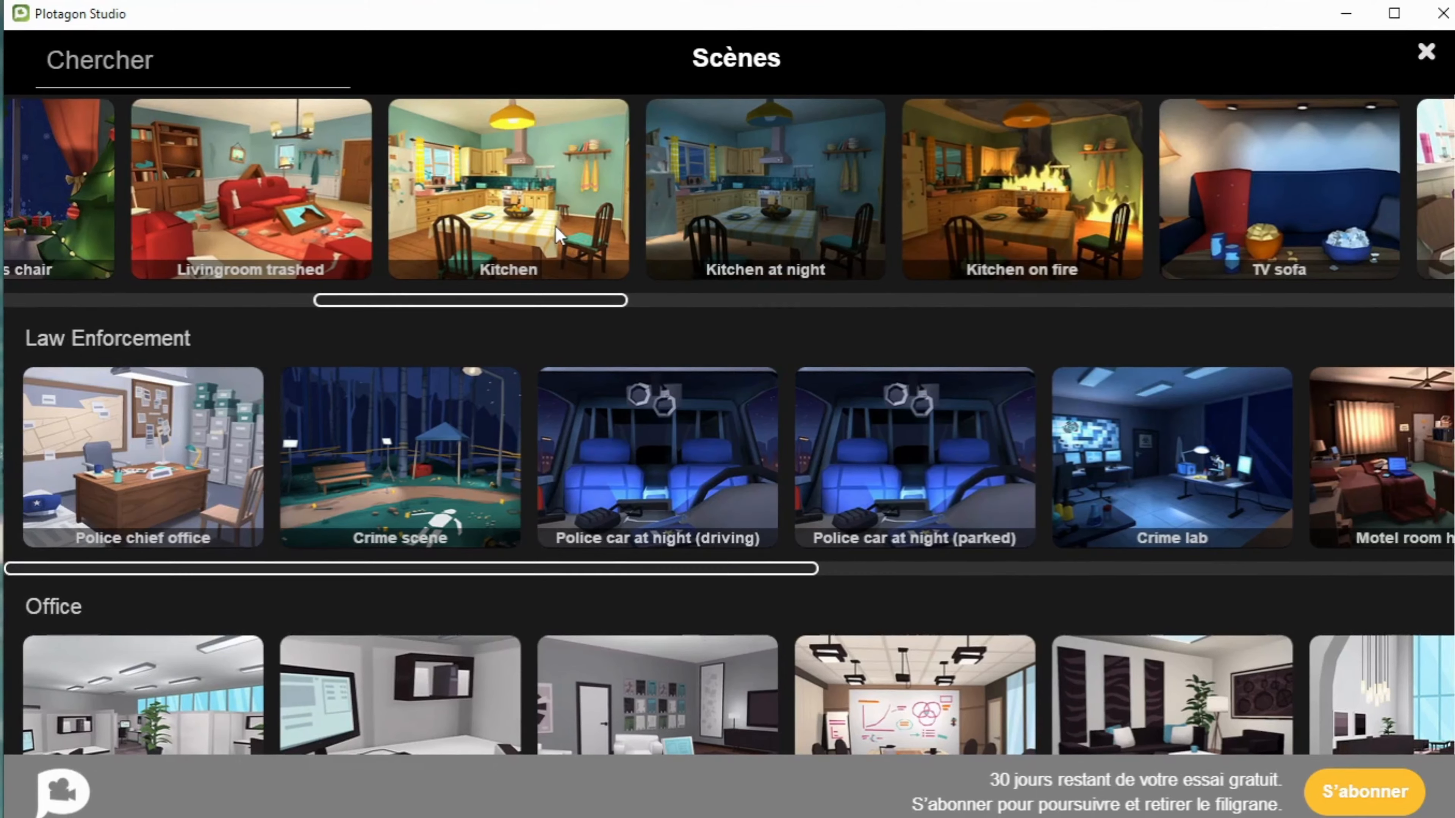
{"action": "left_click", "coordinate": [553, 224]}
- Create a new character for the scene's first actor and give it a narrow-jawed head shape
{"action": "left_click", "coordinate": [138, 165]}
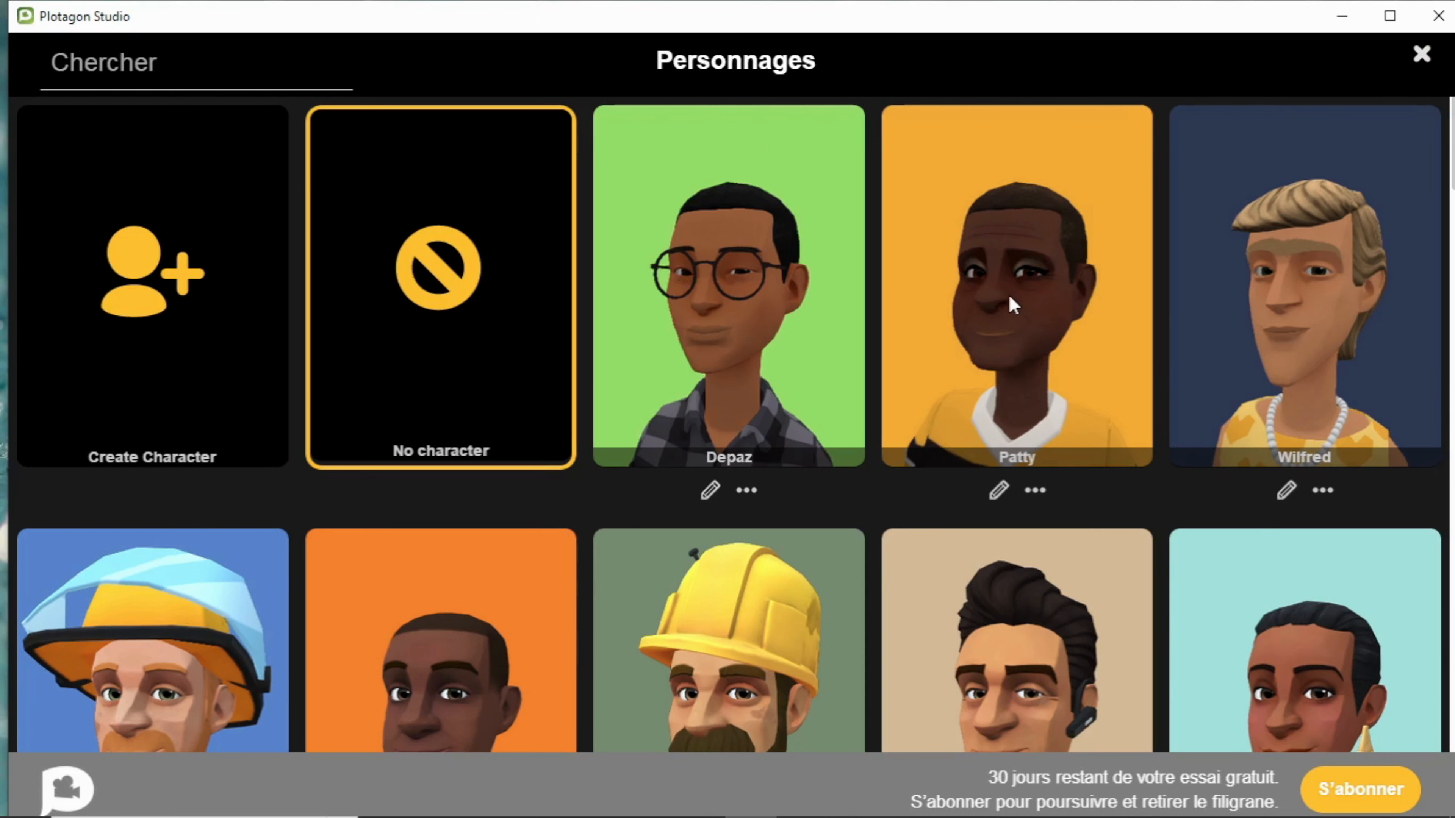
{"action": "left_click", "coordinate": [153, 306]}
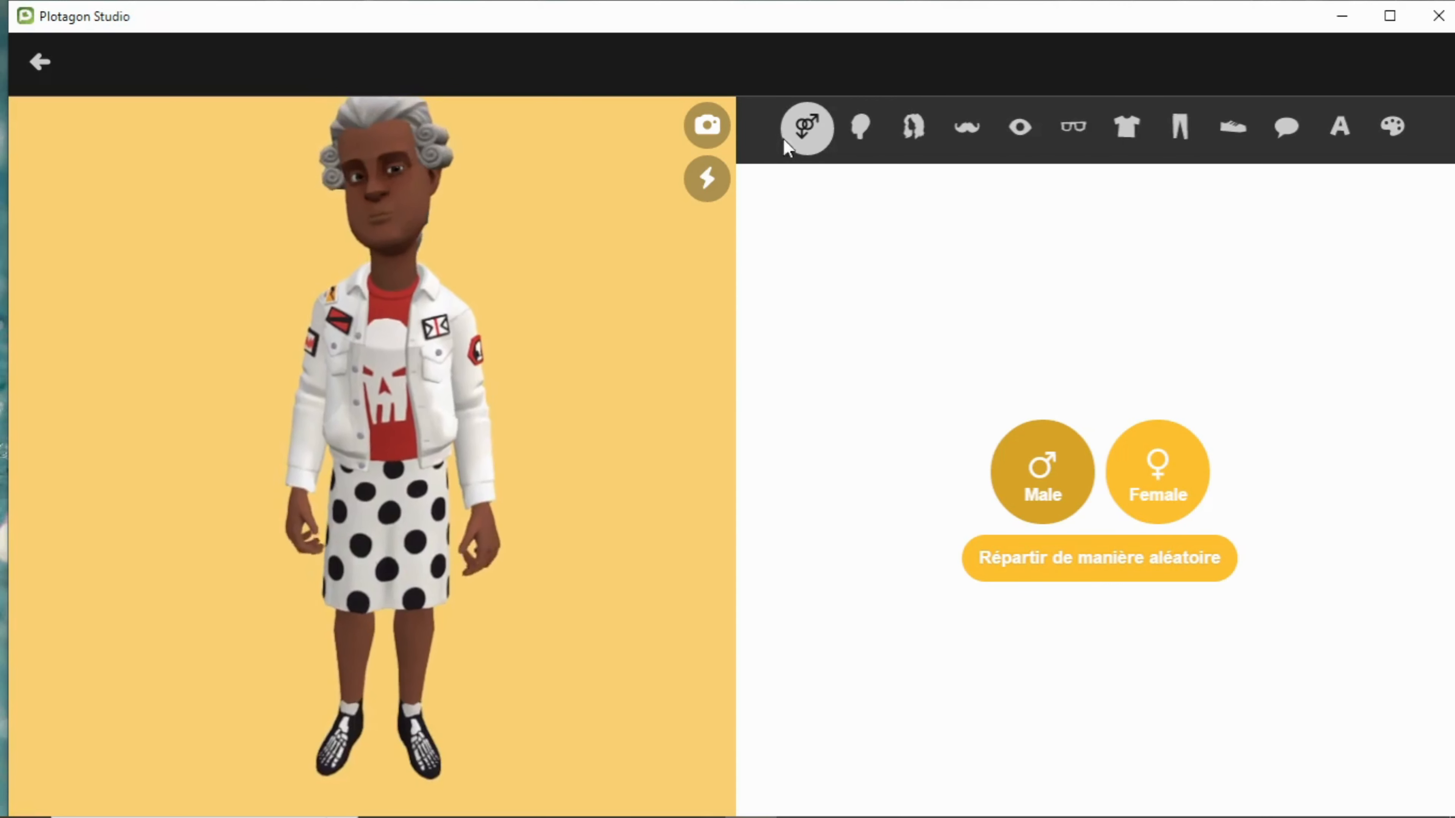
{"action": "left_click", "coordinate": [857, 138]}
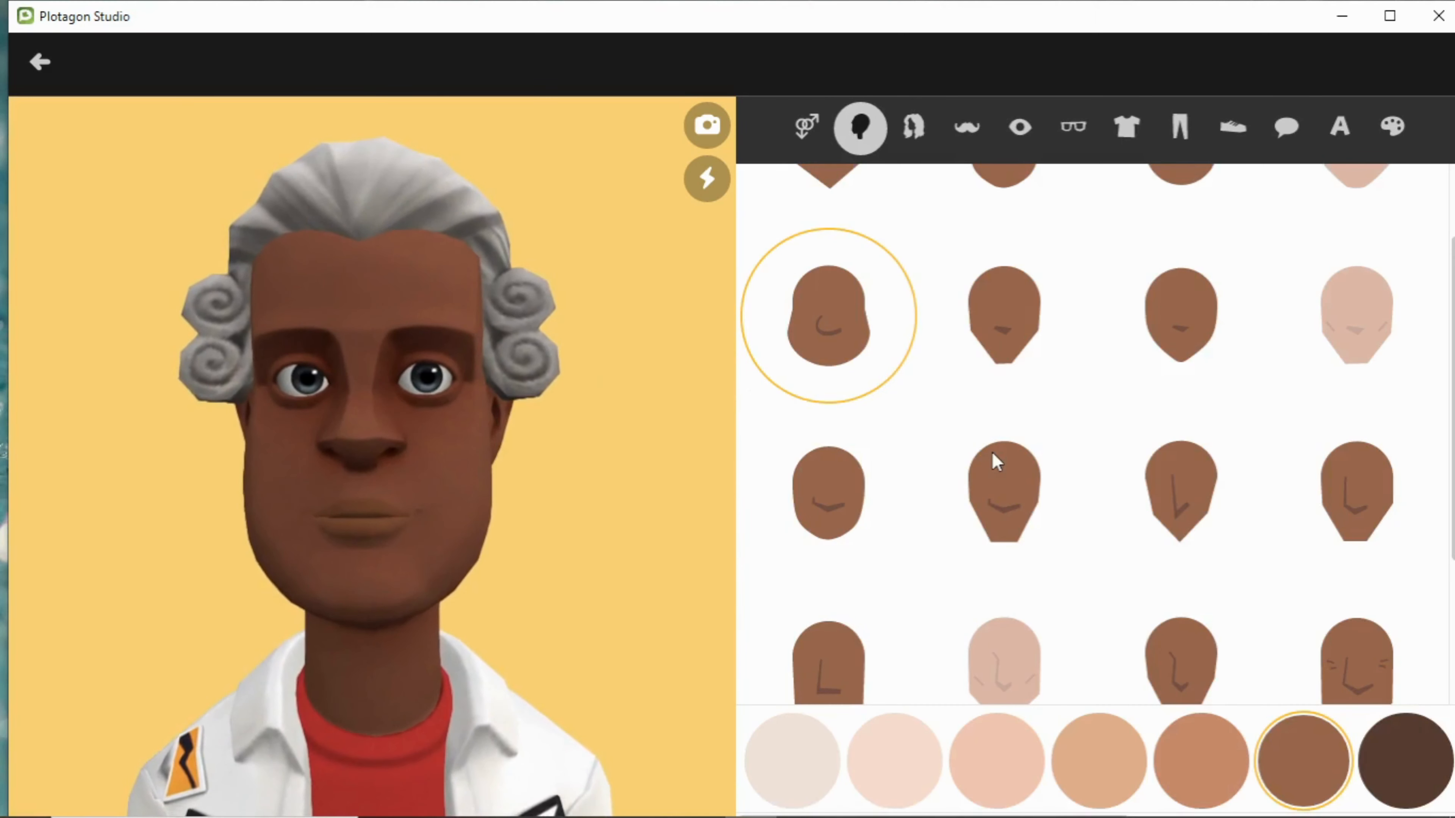
{"action": "left_click", "coordinate": [995, 461]}
- Replace the character's powdered wig with the short black hairstyle
{"action": "left_click", "coordinate": [913, 126]}
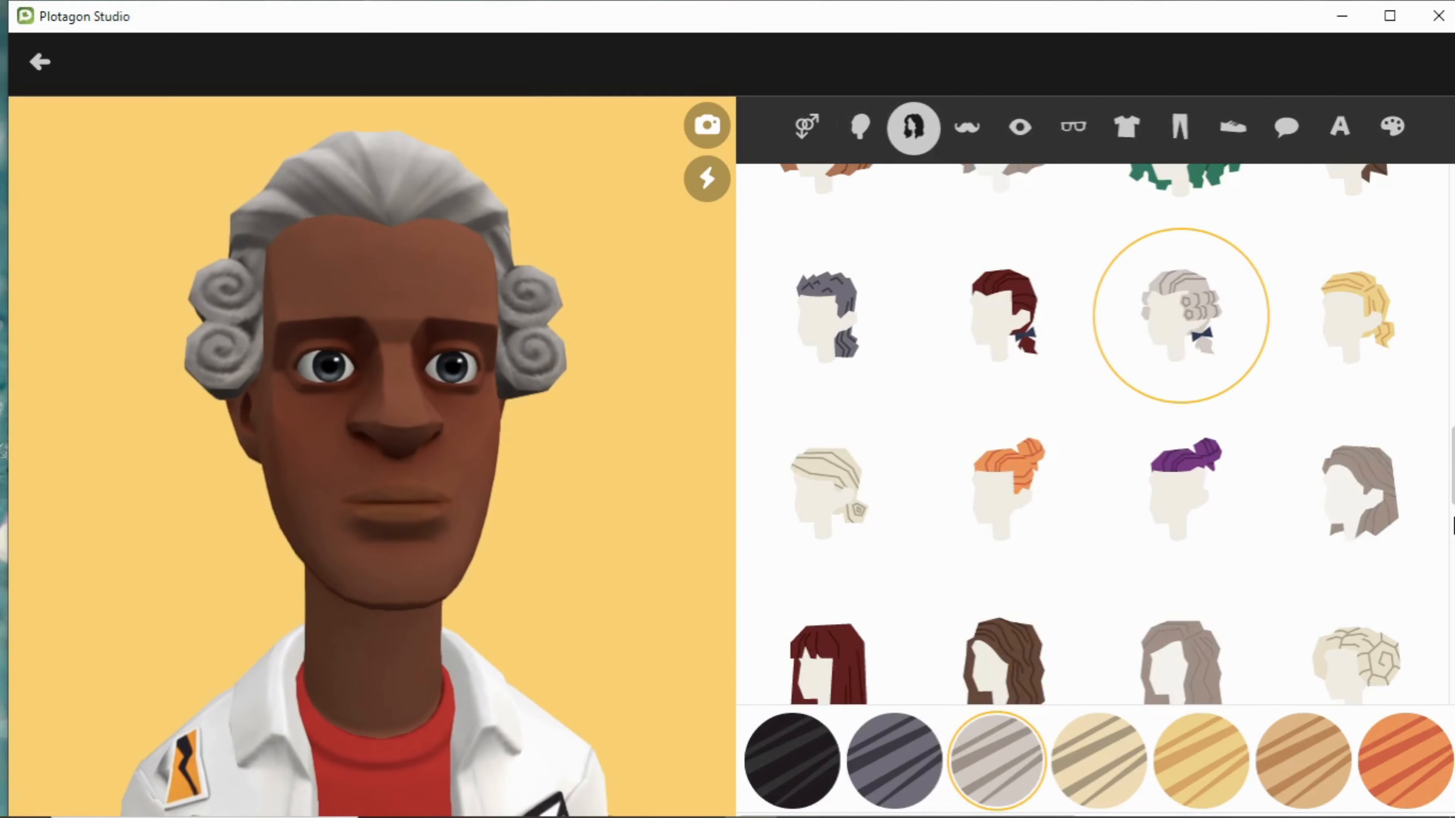
{"action": "scroll", "coordinate": [1303, 333], "scroll_direction": "down", "scroll_amount": 5}
{"action": "scroll", "coordinate": [1260, 309], "scroll_direction": "up", "scroll_amount": 10}
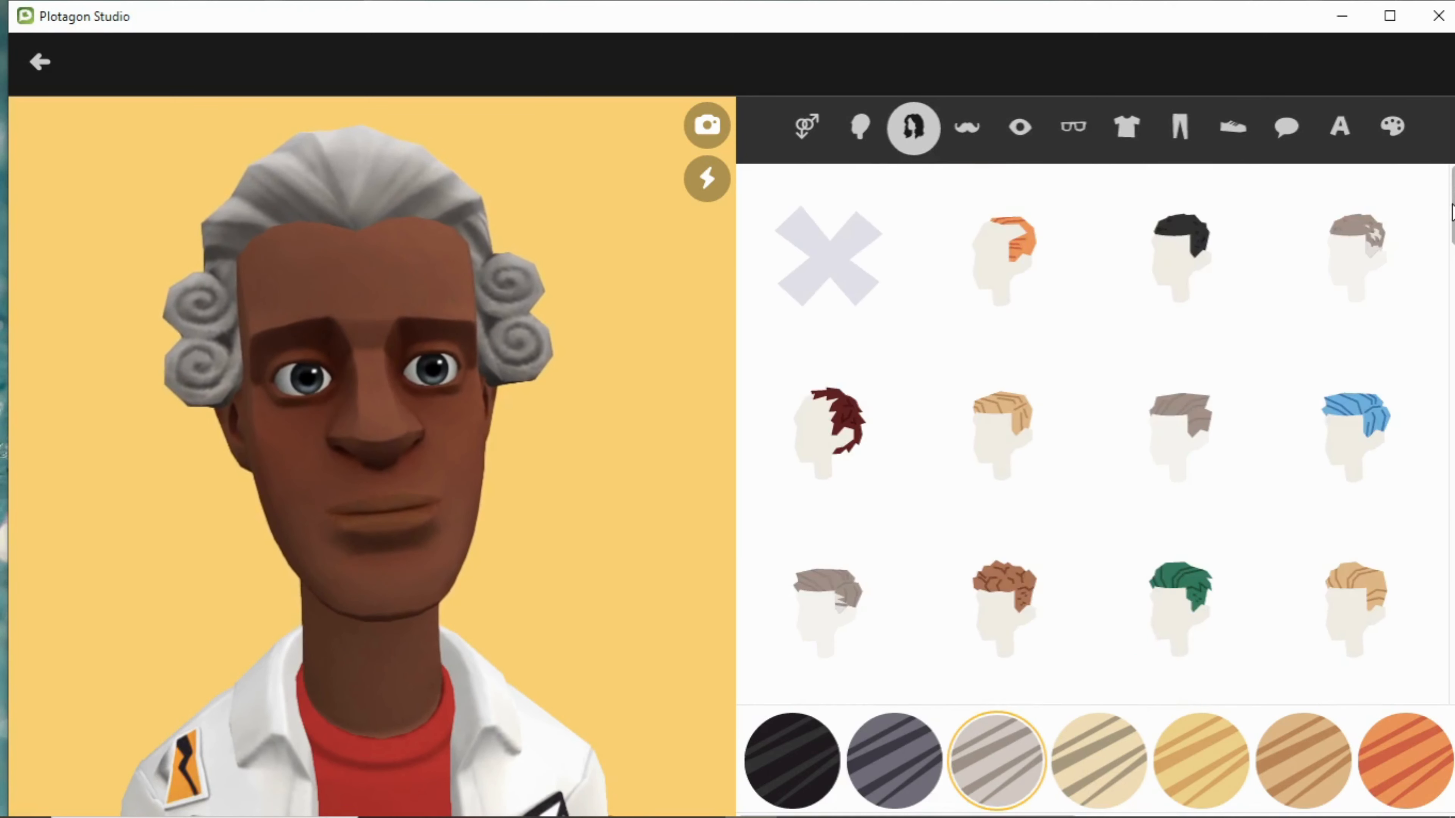
{"action": "left_click", "coordinate": [1174, 266]}
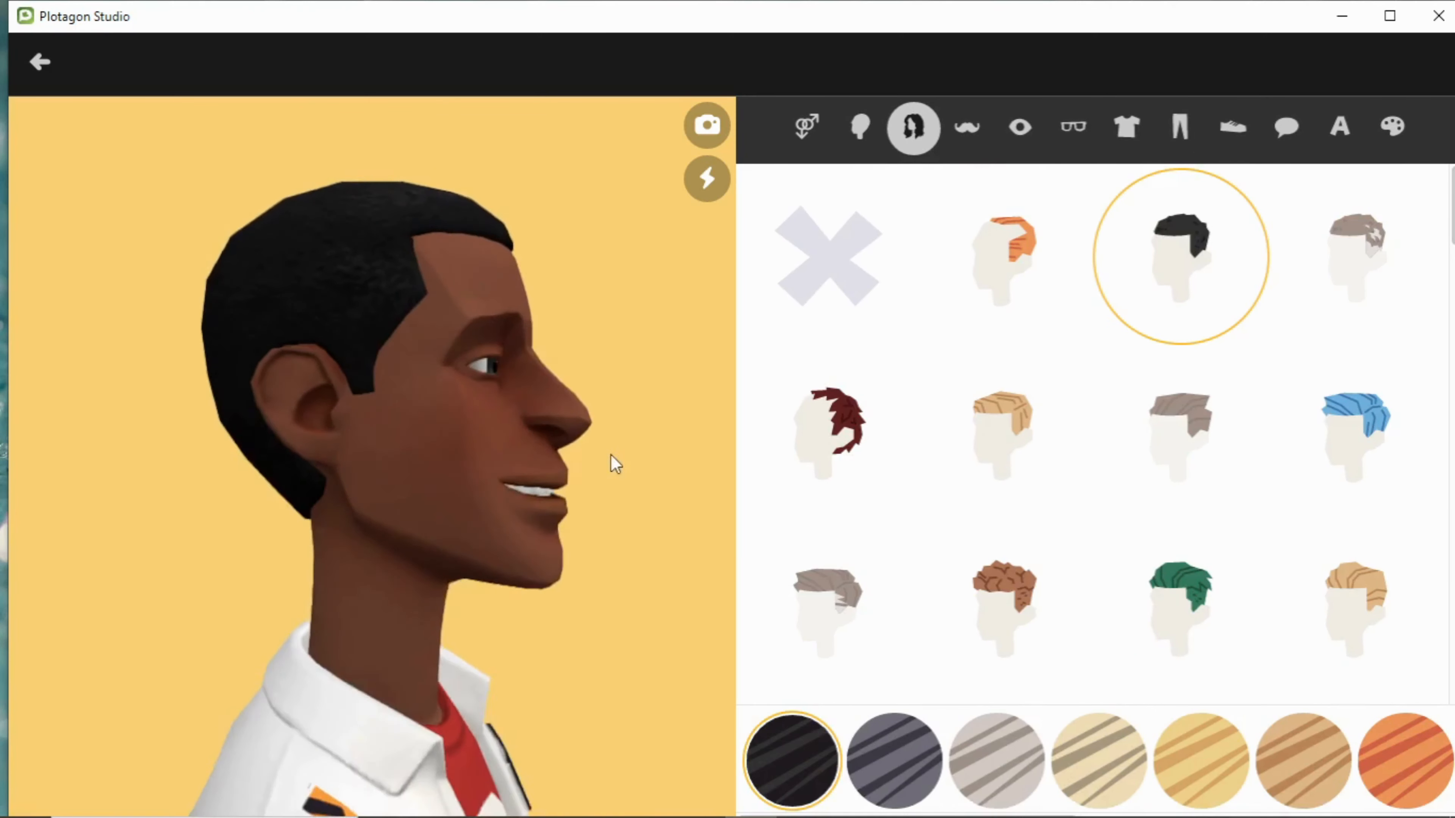
- Give the character the thick dark grey moustache
{"action": "left_click", "coordinate": [980, 135]}
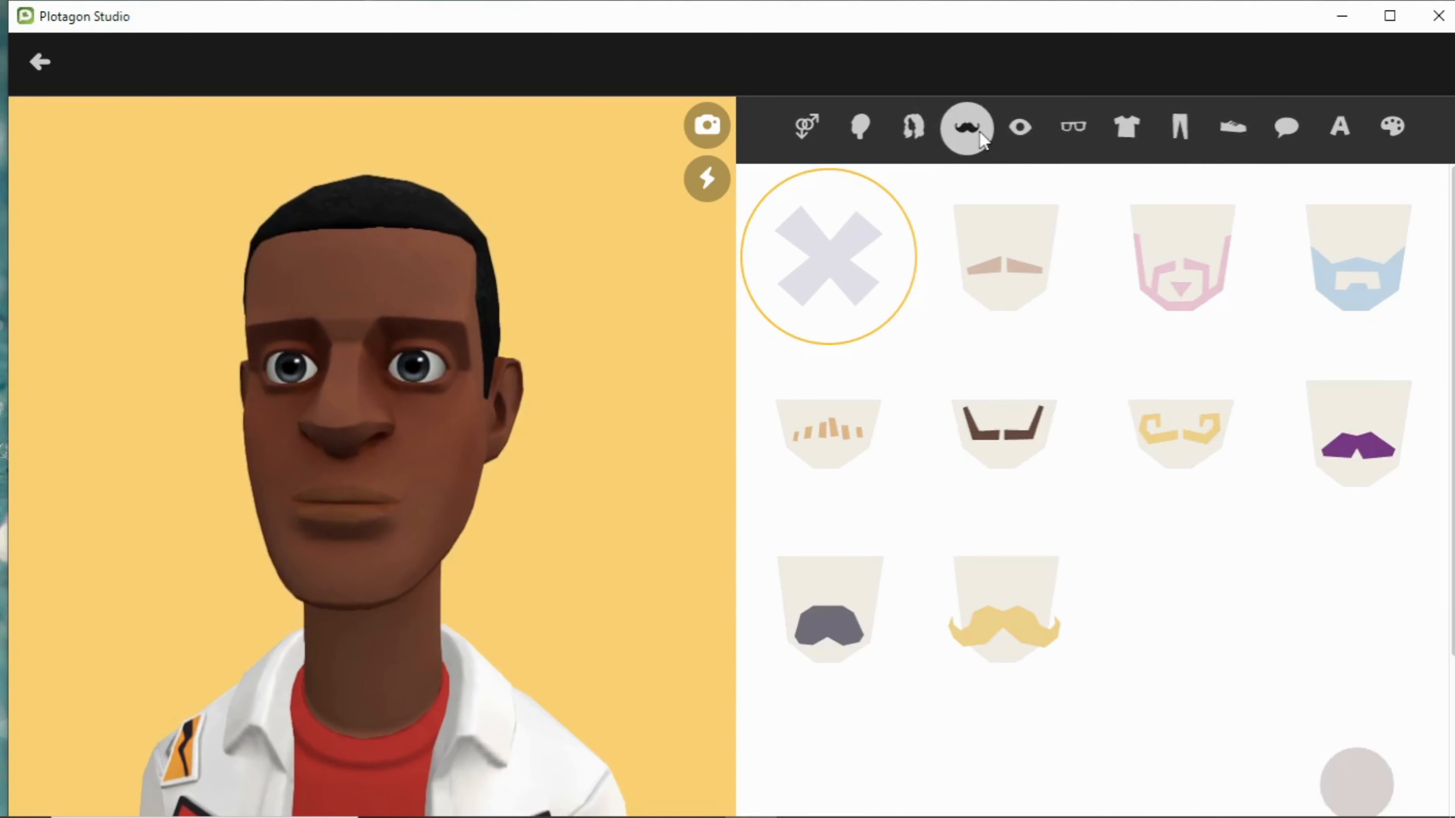
{"action": "left_click", "coordinate": [1034, 438]}
{"action": "left_click", "coordinate": [863, 632]}
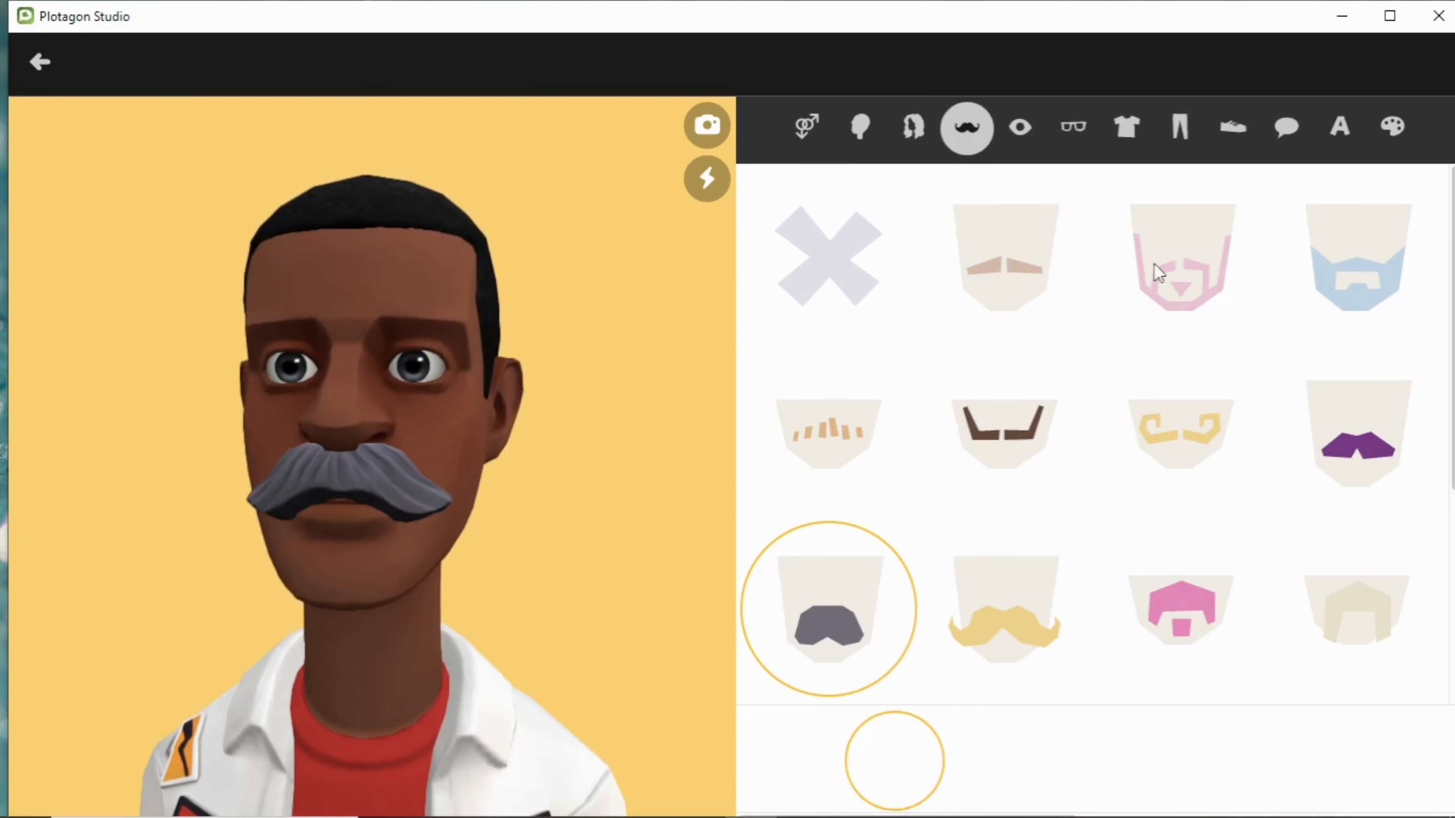
{"action": "left_click", "coordinate": [1009, 455]}
{"action": "left_click", "coordinate": [881, 588]}
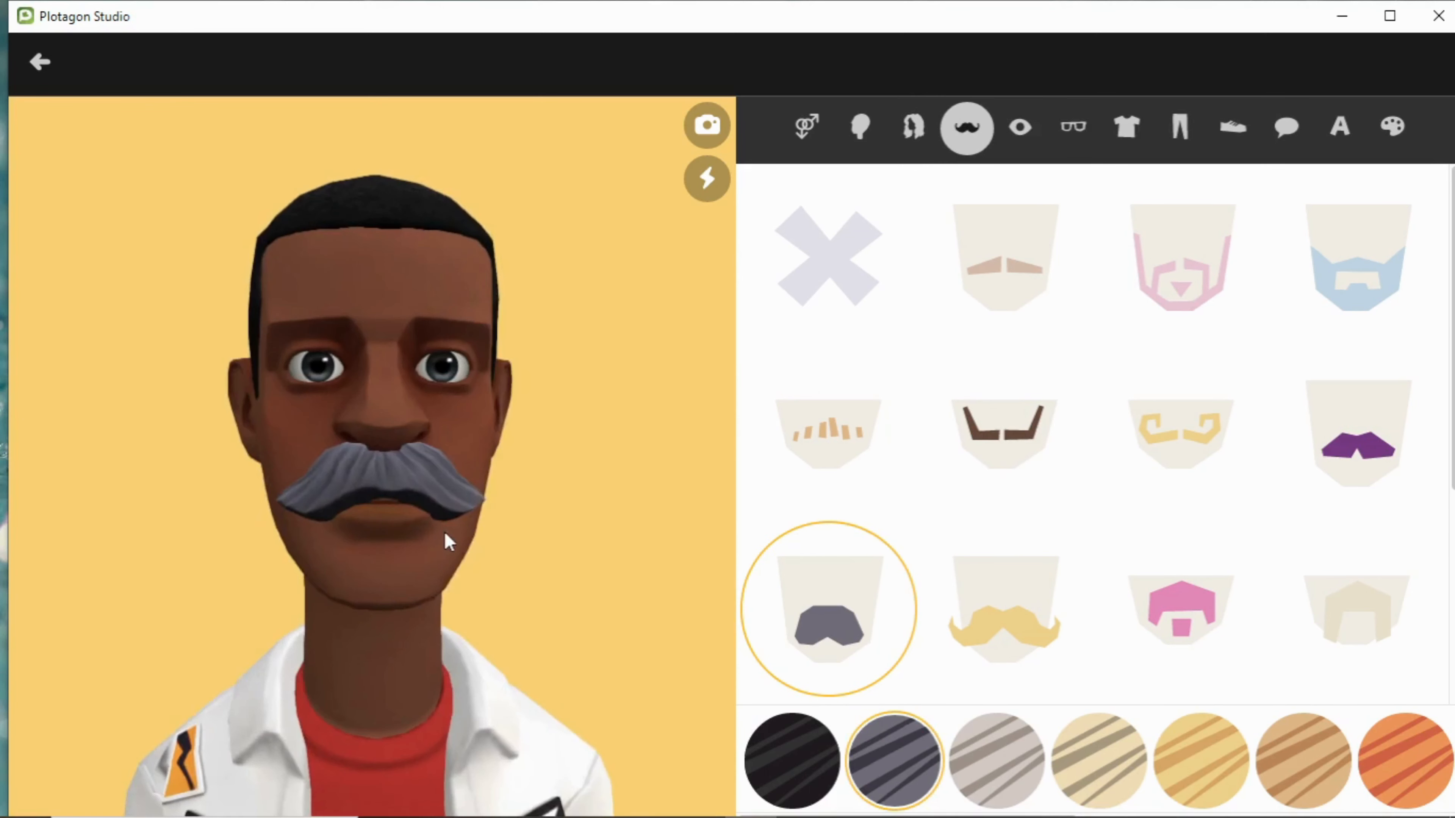
- Put the half-rim glasses with black upper frames on the character
{"action": "left_click", "coordinate": [1074, 128]}
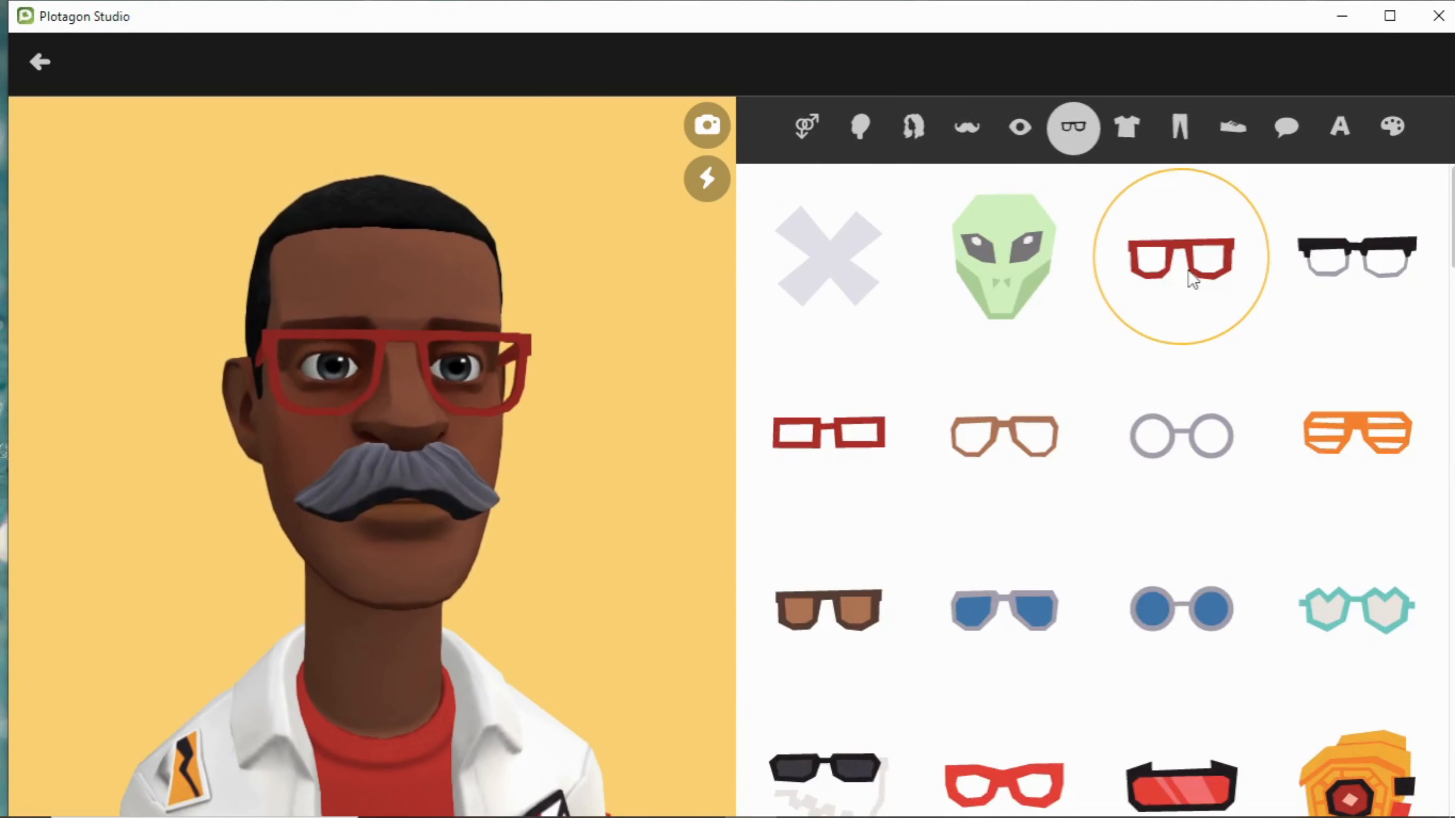
{"action": "left_click", "coordinate": [1028, 458]}
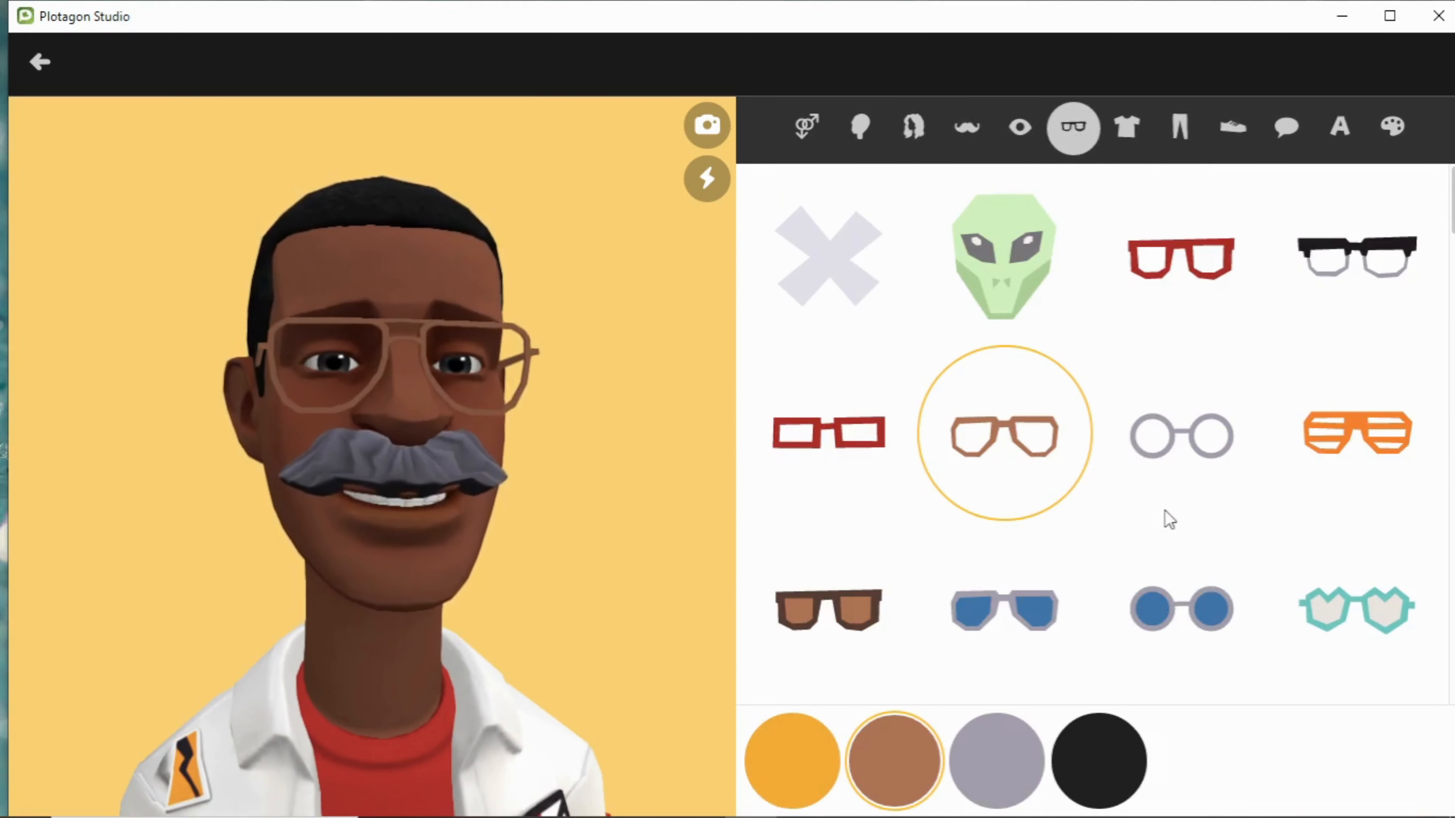
{"action": "left_click", "coordinate": [1408, 282]}
- Dress the character in a white lab coat over a teal shirt, with off-white trousers and white wrapped boots
{"action": "left_click", "coordinate": [1118, 146]}
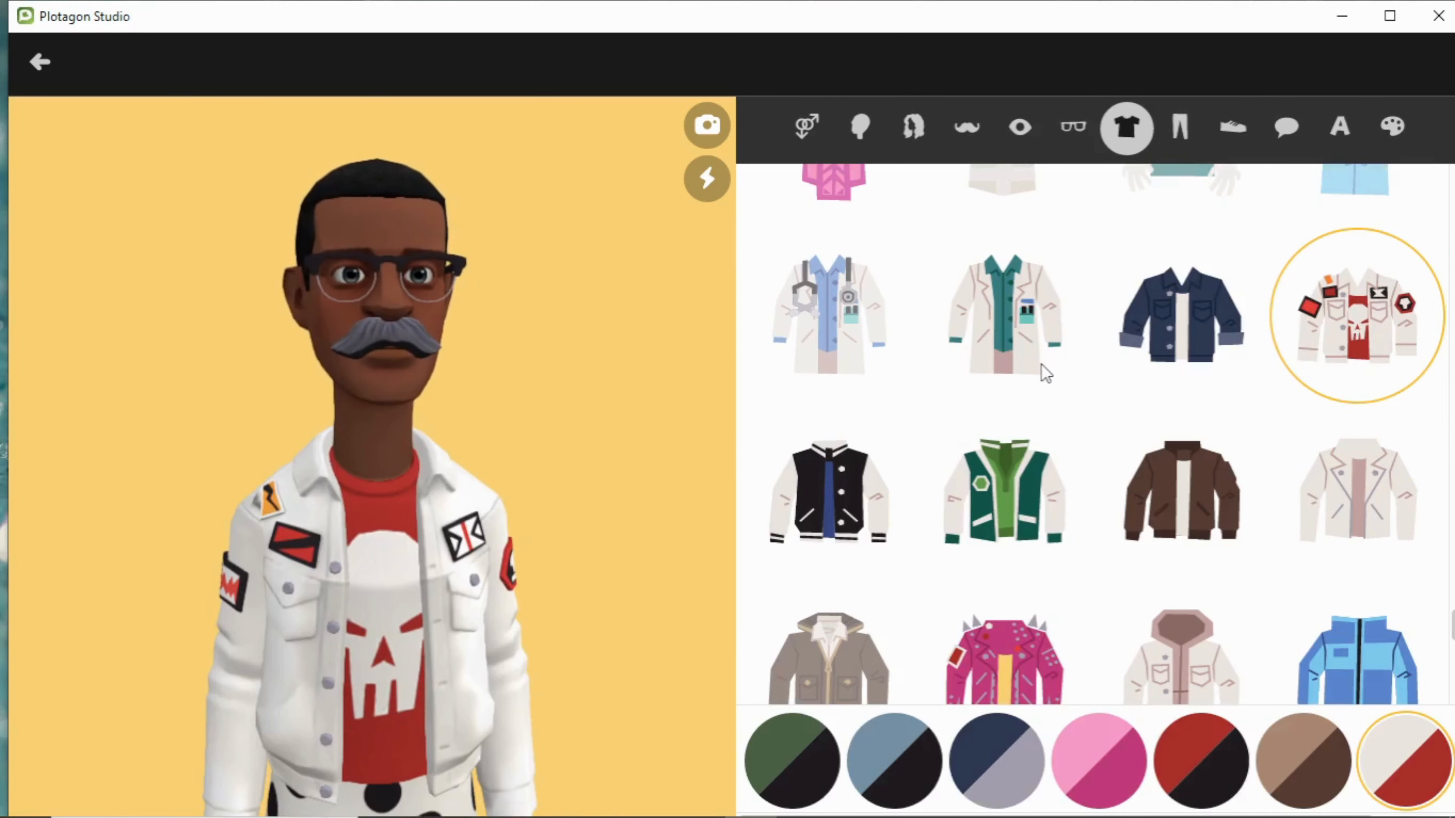
{"action": "left_click", "coordinate": [1040, 366]}
{"action": "scroll", "coordinate": [1241, 387], "scroll_direction": "up", "scroll_amount": 5}
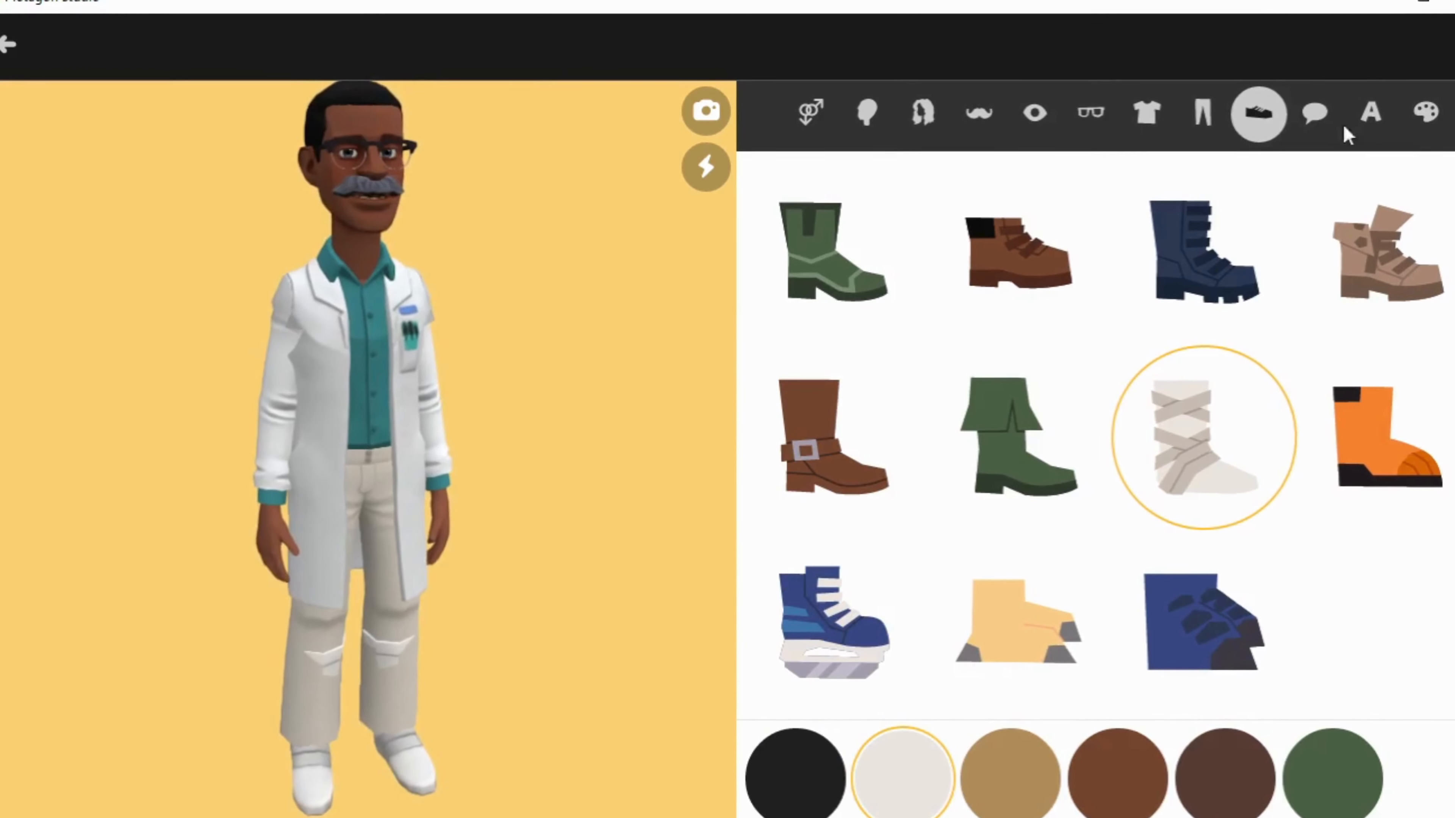
- Change the character's skin tone to light tan and check the head from the side
{"action": "left_click", "coordinate": [876, 115]}
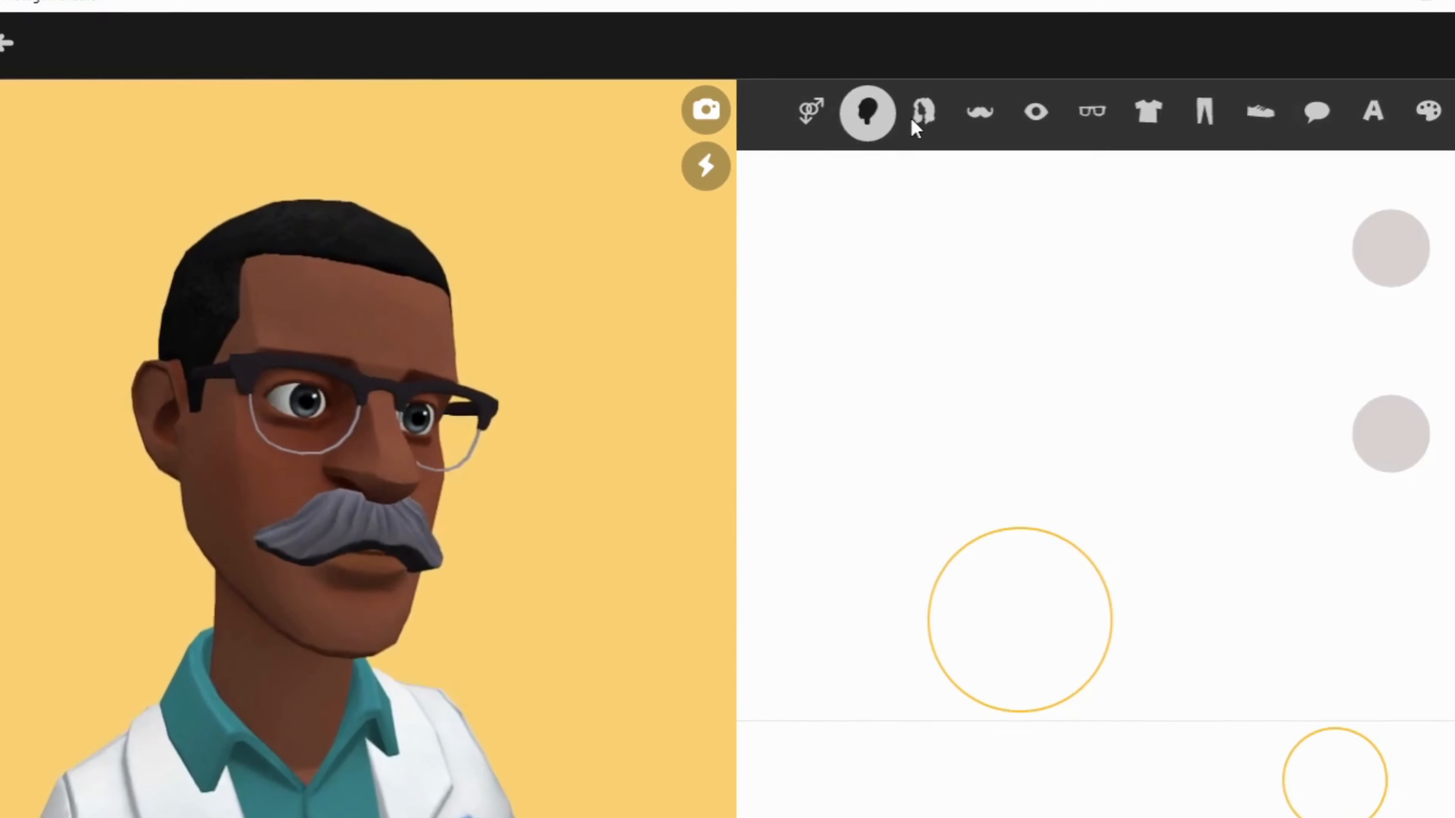
{"action": "left_click", "coordinate": [1102, 768]}
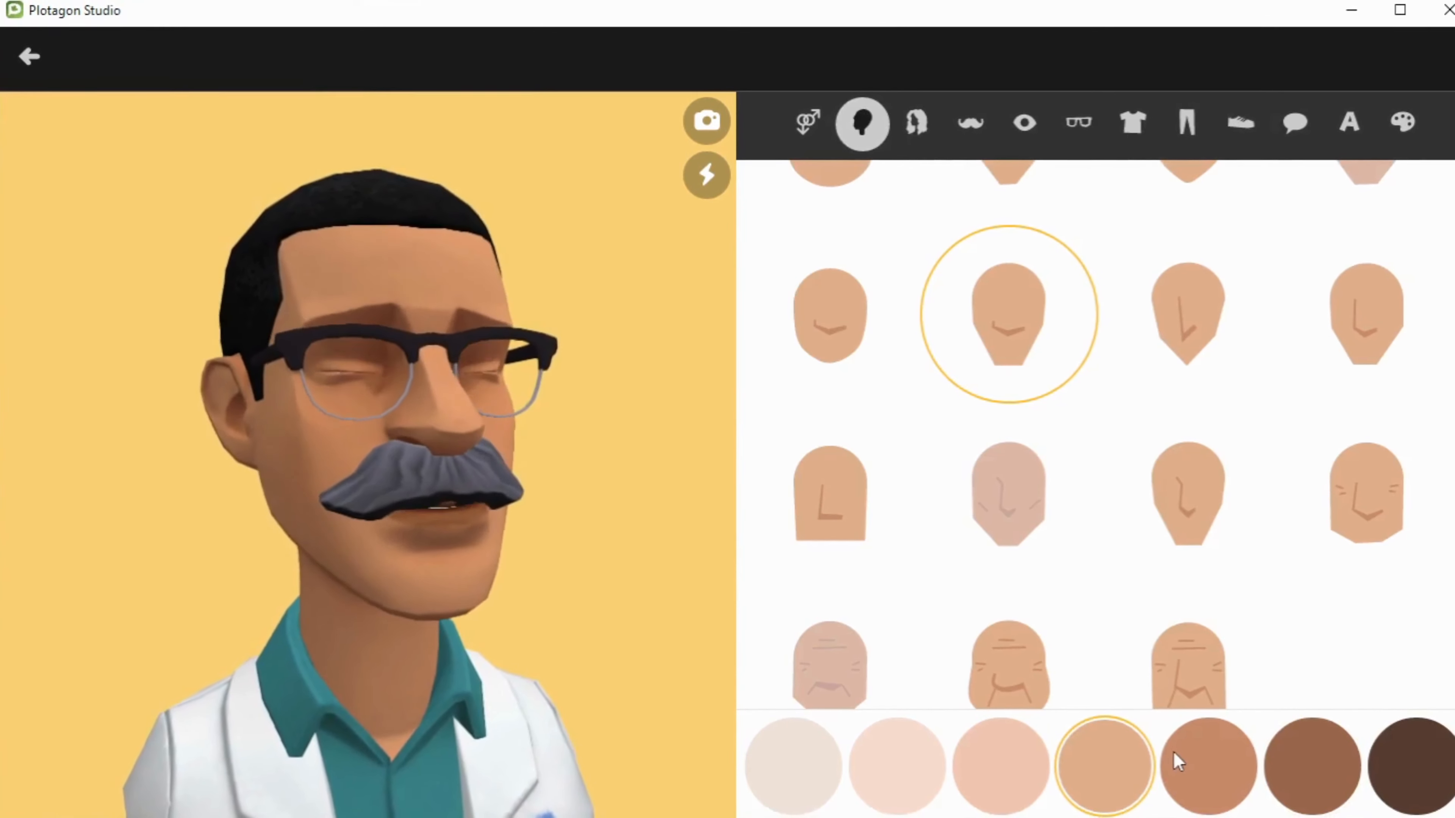
{"action": "left_click_drag", "start_coordinate": [595, 516], "coordinate": [549, 414]}
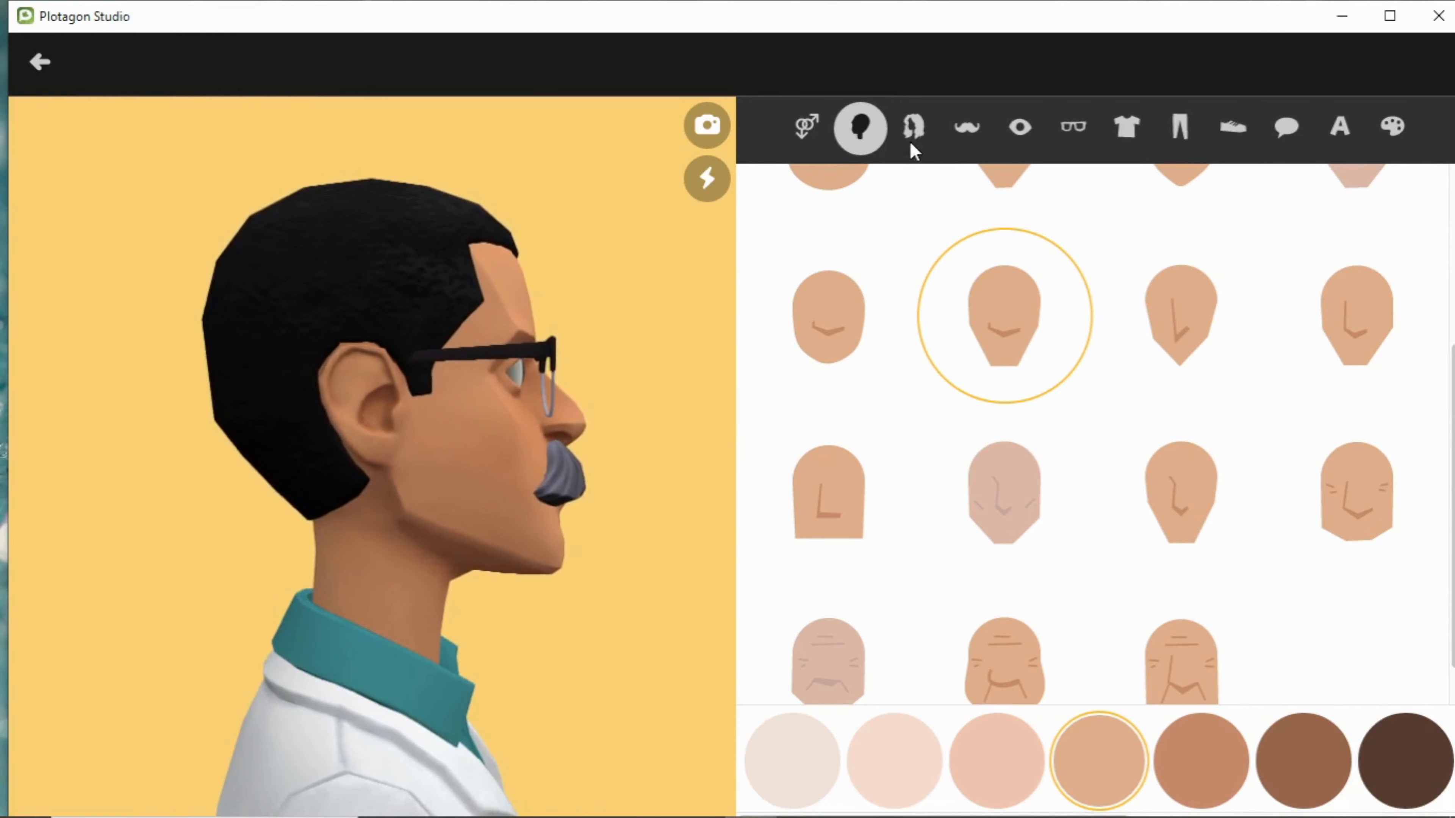
- Give the character the swept-back light brown hairstyle and check it from the front
{"action": "left_click", "coordinate": [914, 129]}
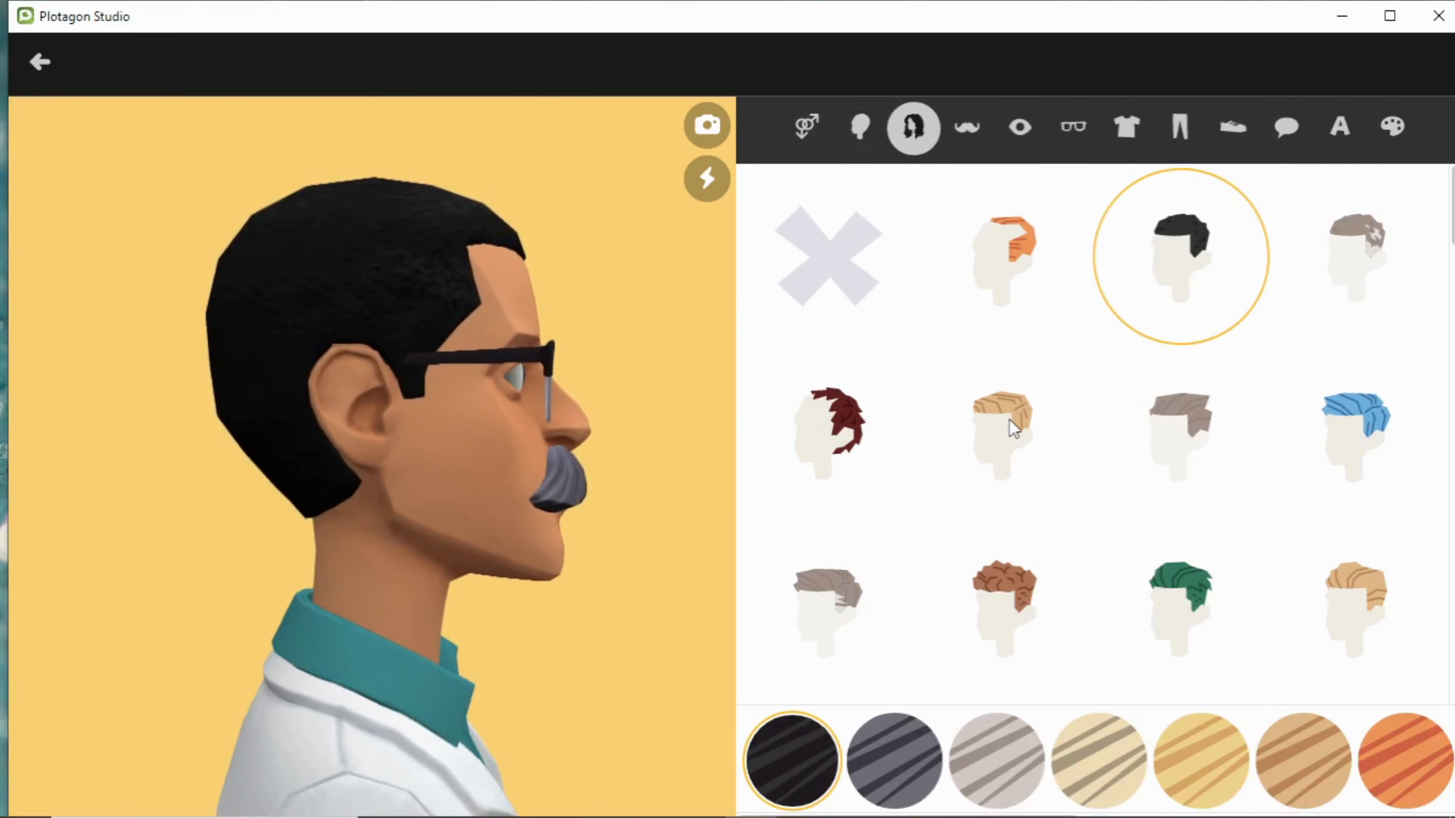
{"action": "left_click", "coordinate": [1013, 427]}
{"action": "left_click_drag", "start_coordinate": [620, 436], "coordinate": [62, 432]}
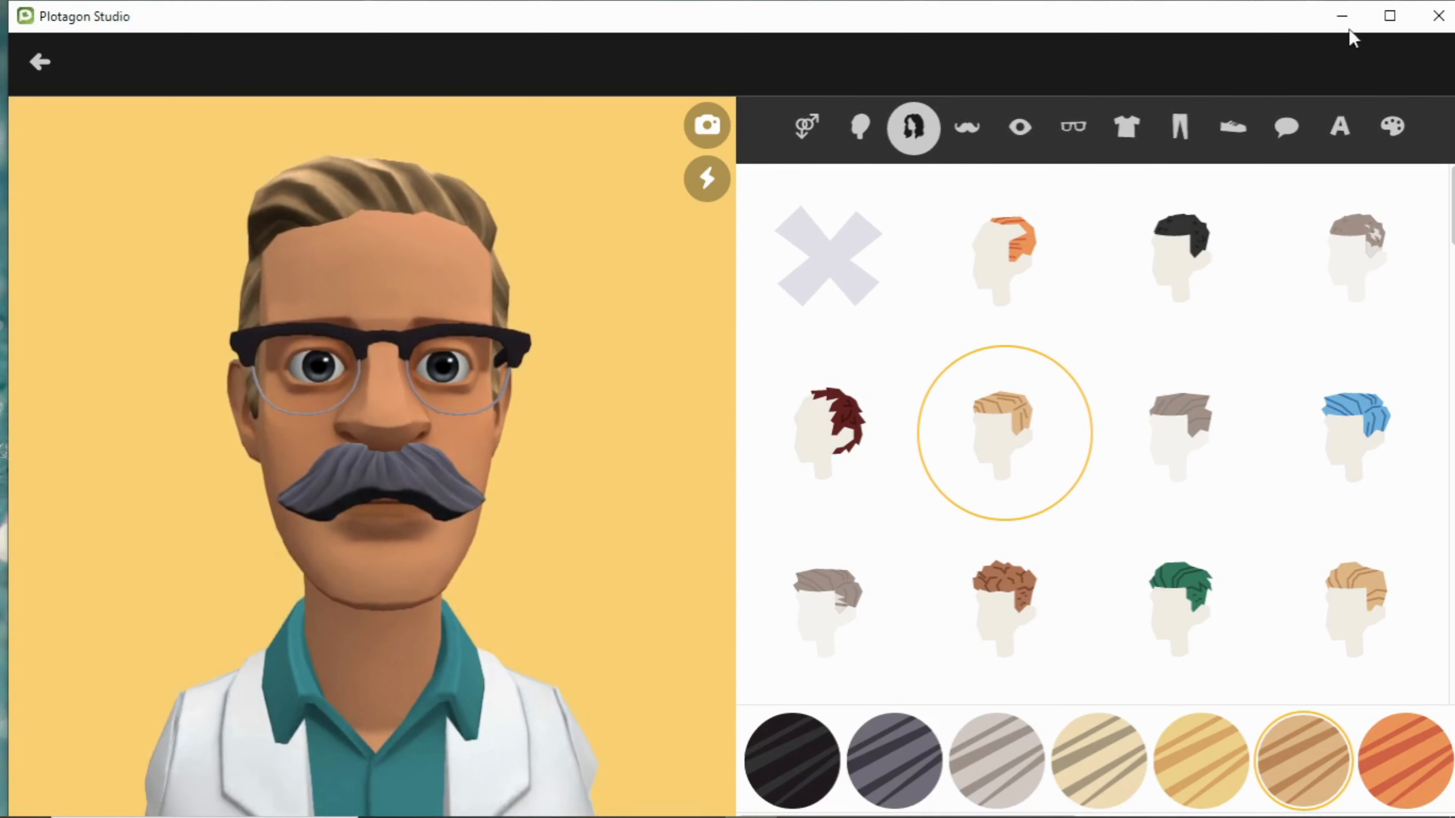
- Finish editing the new character and cast it as the scene's first actor
{"action": "left_click", "coordinate": [40, 61]}
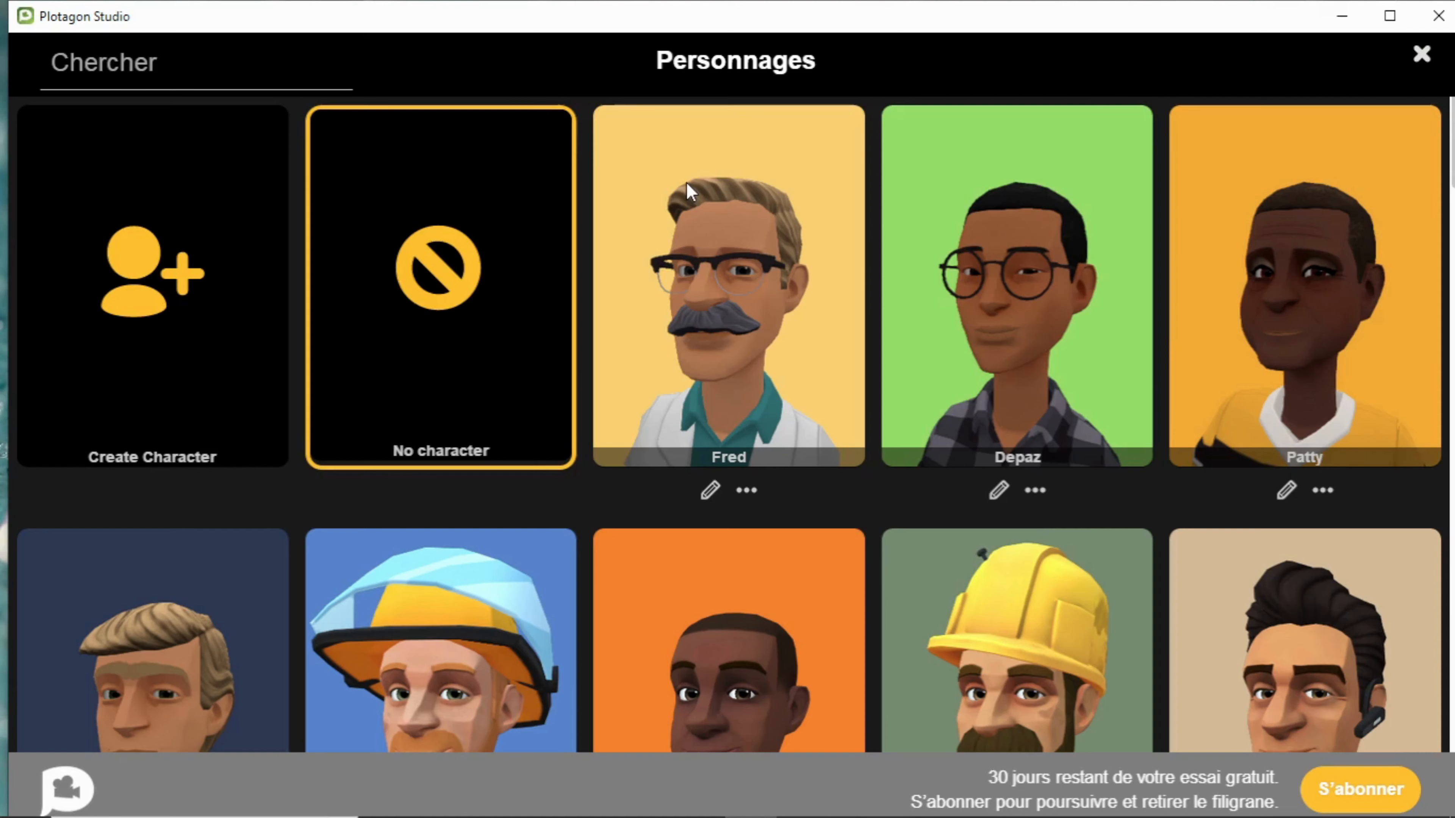
{"action": "left_click", "coordinate": [762, 364]}
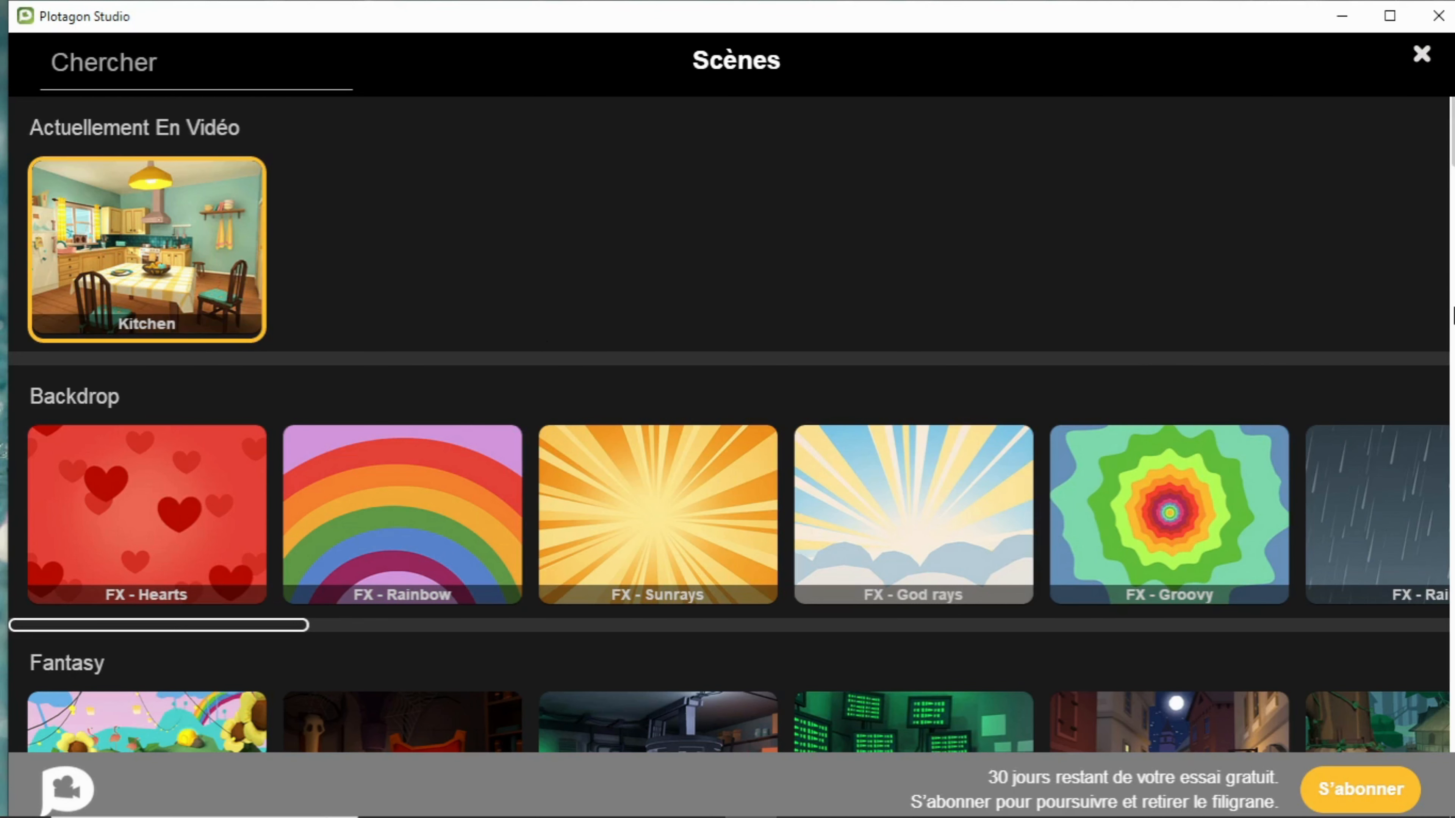
- Change the scene's setting from the Kitchen to the Doctors office in the Health Care category
{"action": "scroll", "coordinate": [902, 241], "scroll_direction": "down", "scroll_amount": 20}
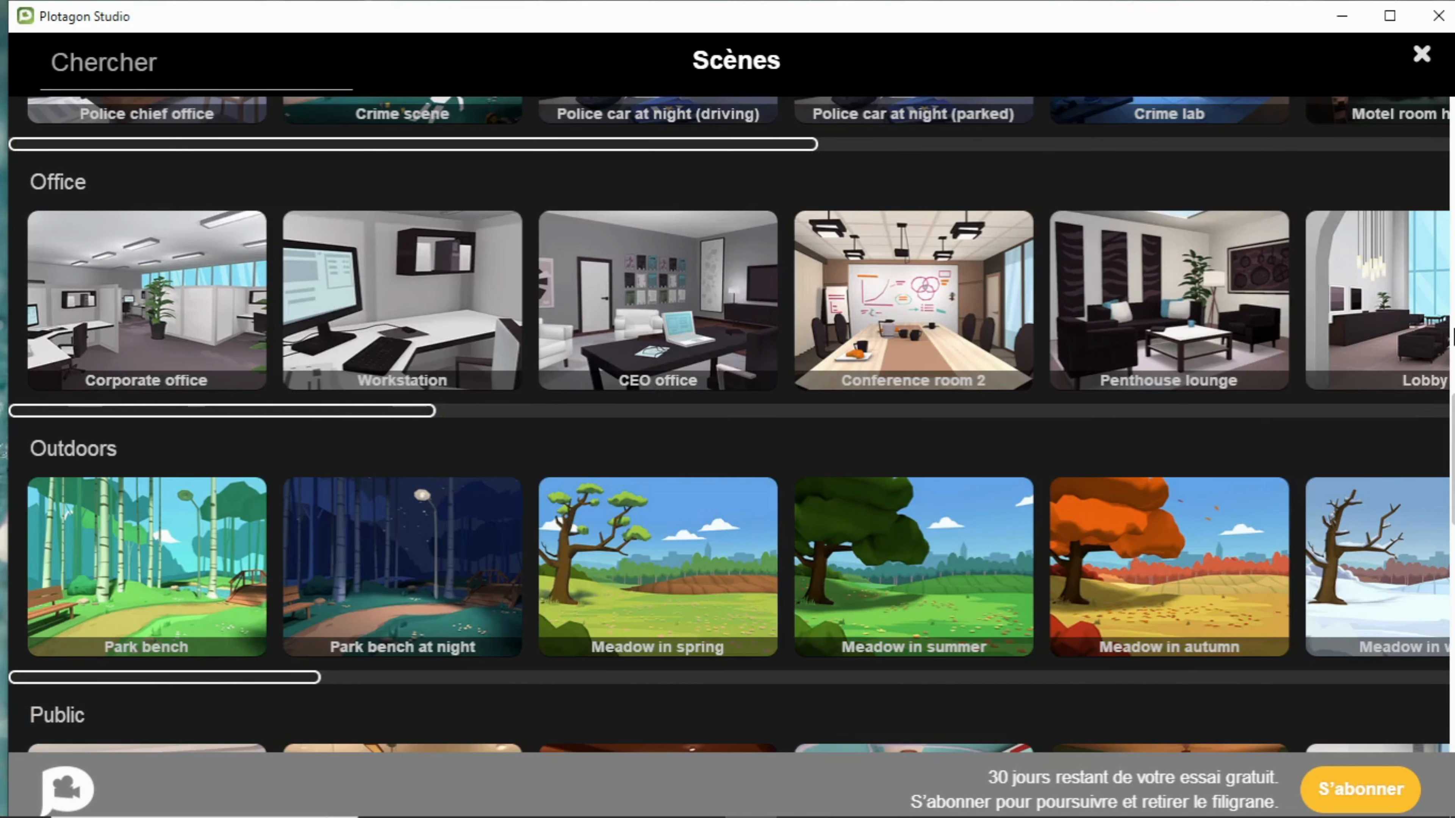
{"action": "scroll", "coordinate": [659, 554], "scroll_direction": "up", "scroll_amount": 5}
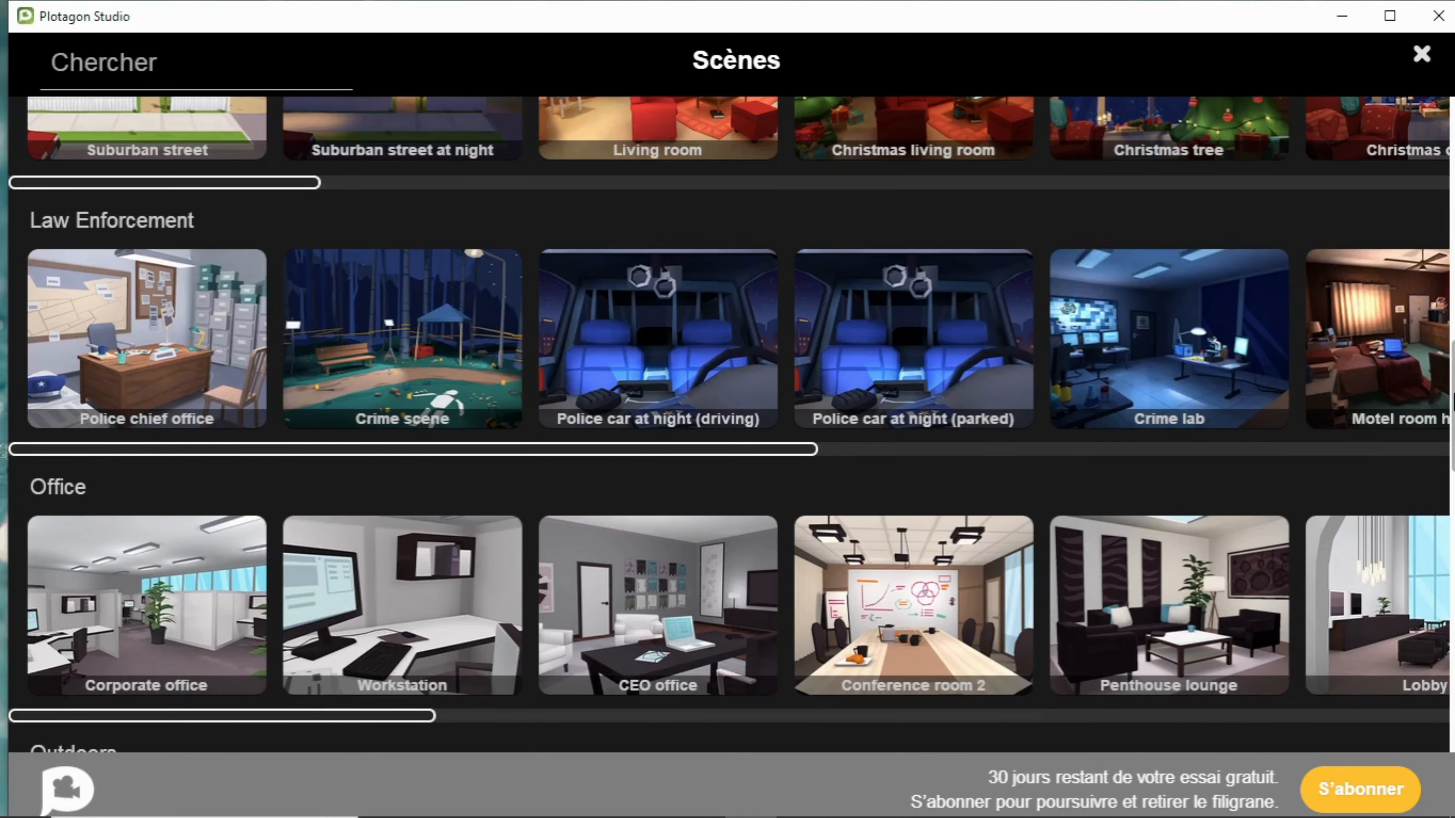
{"action": "scroll", "coordinate": [1448, 264], "scroll_direction": "up", "scroll_amount": 15}
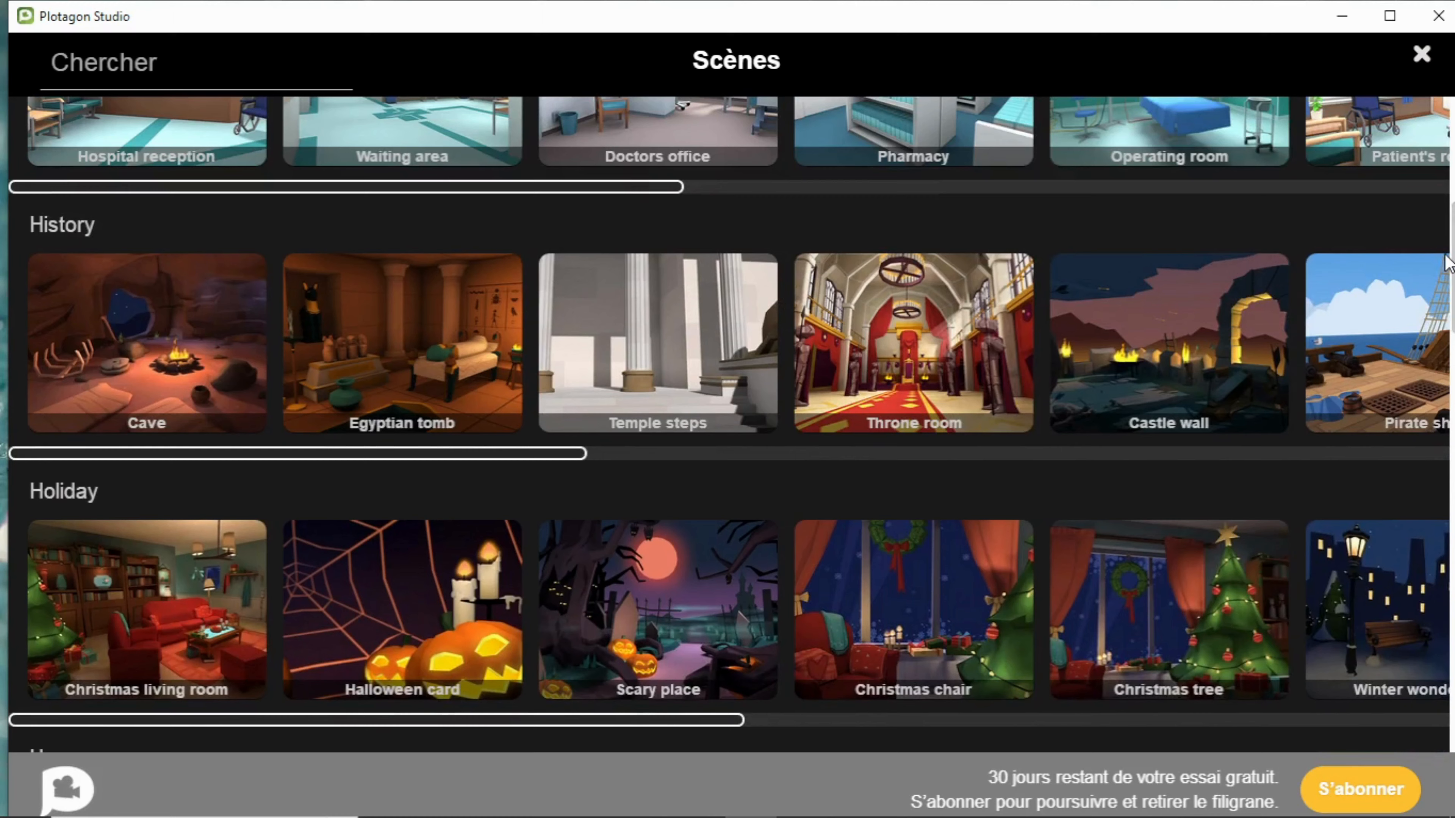
{"action": "scroll", "coordinate": [1451, 355], "scroll_direction": "down", "scroll_amount": 13}
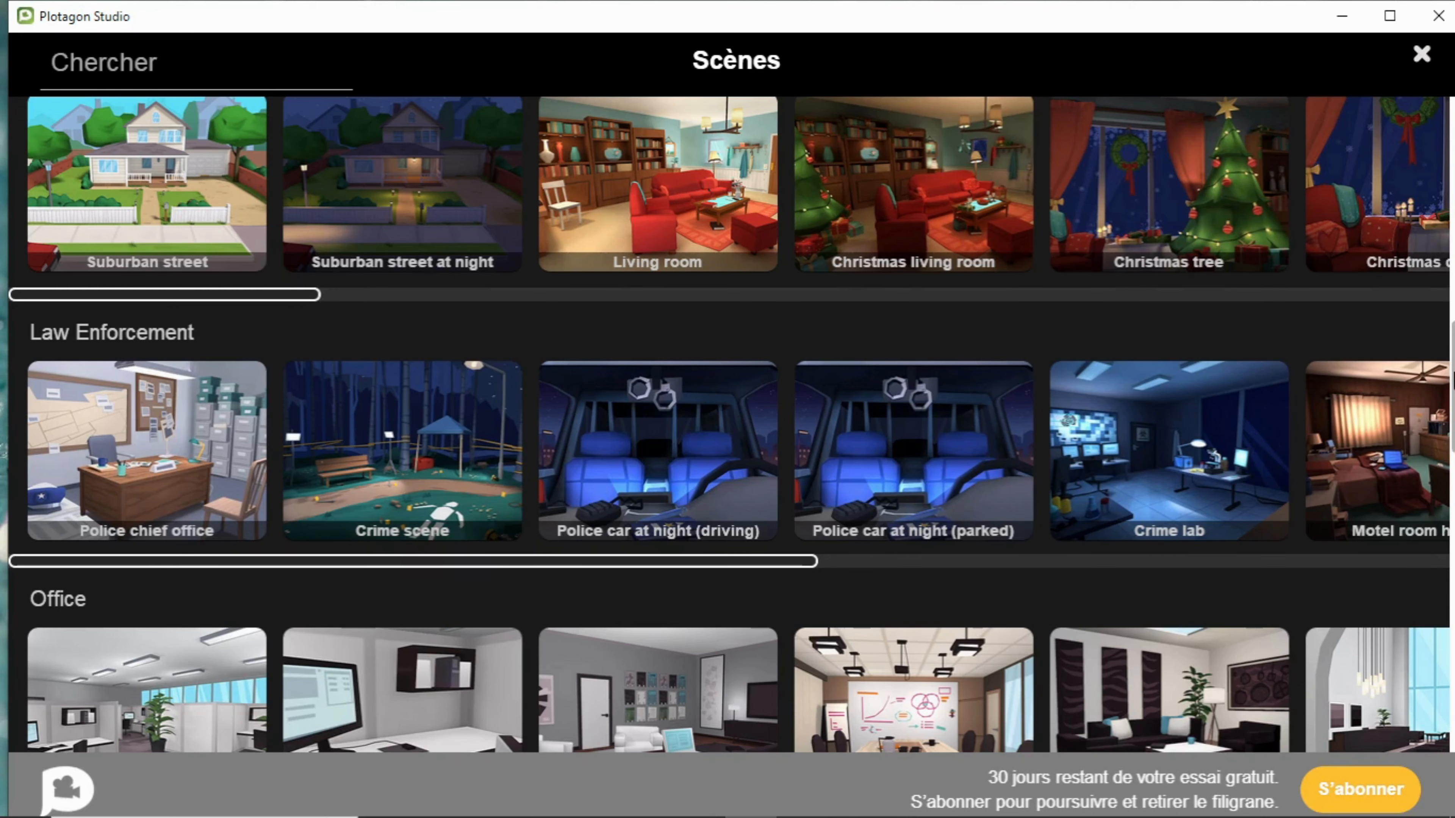
{"action": "scroll", "coordinate": [1030, 300], "scroll_direction": "down", "scroll_amount": 4}
{"action": "scroll", "coordinate": [1031, 301], "scroll_direction": "up", "scroll_amount": 20}
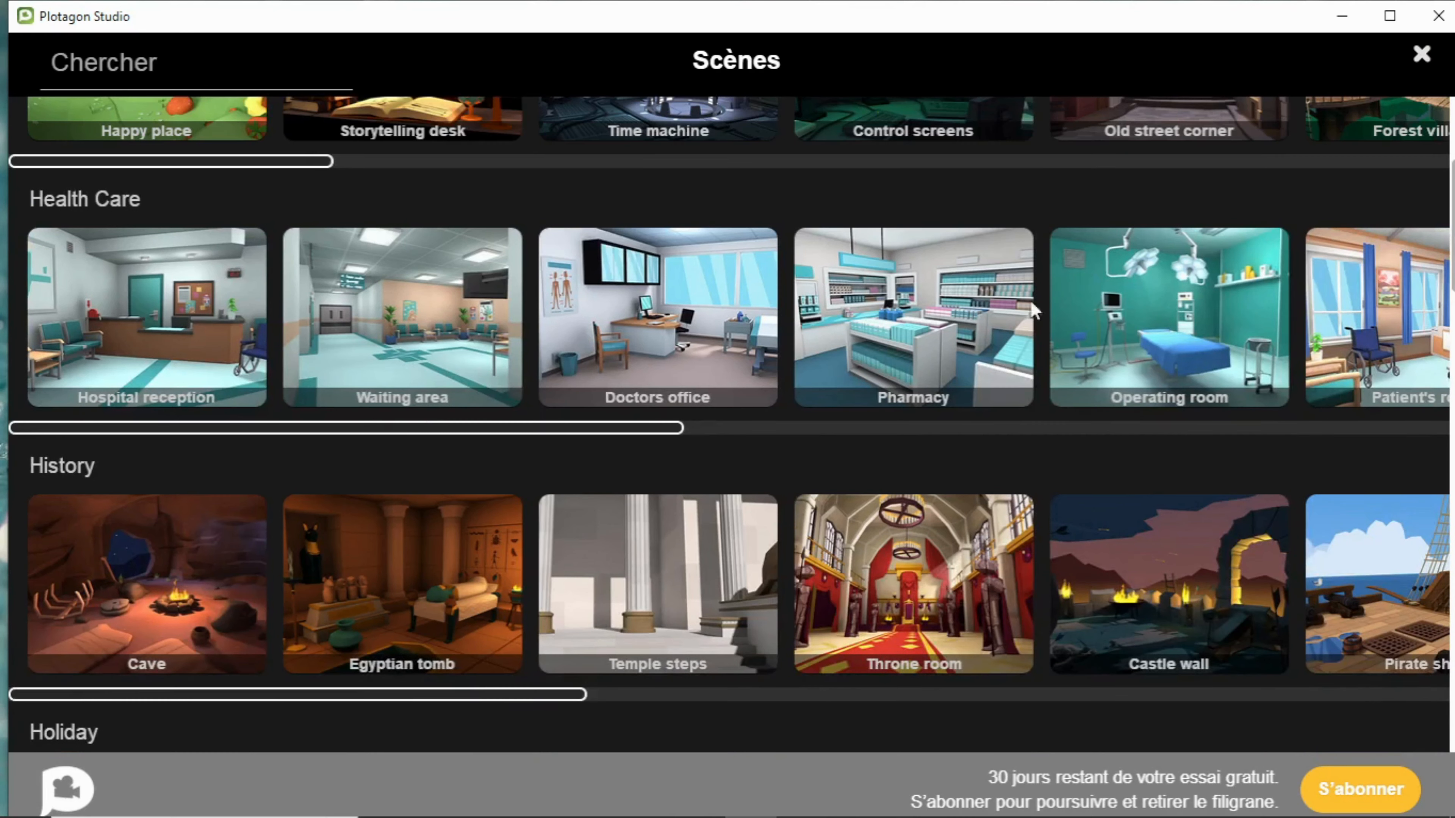
{"action": "left_click", "coordinate": [632, 338]}
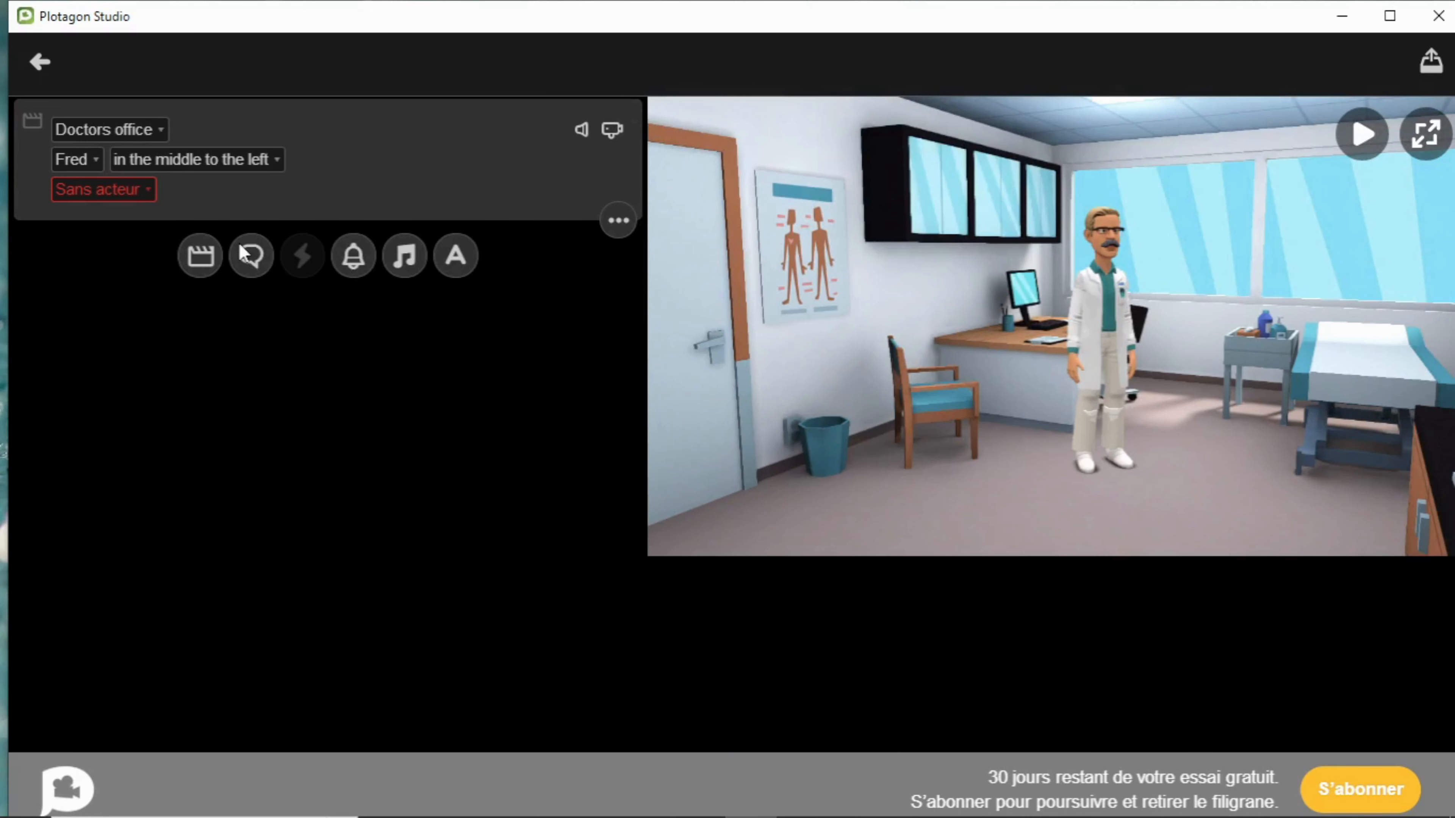
- Try placing the doctor by the cupboard and in the visitor chair
{"action": "left_click", "coordinate": [234, 160]}
{"action": "left_click", "coordinate": [189, 233]}
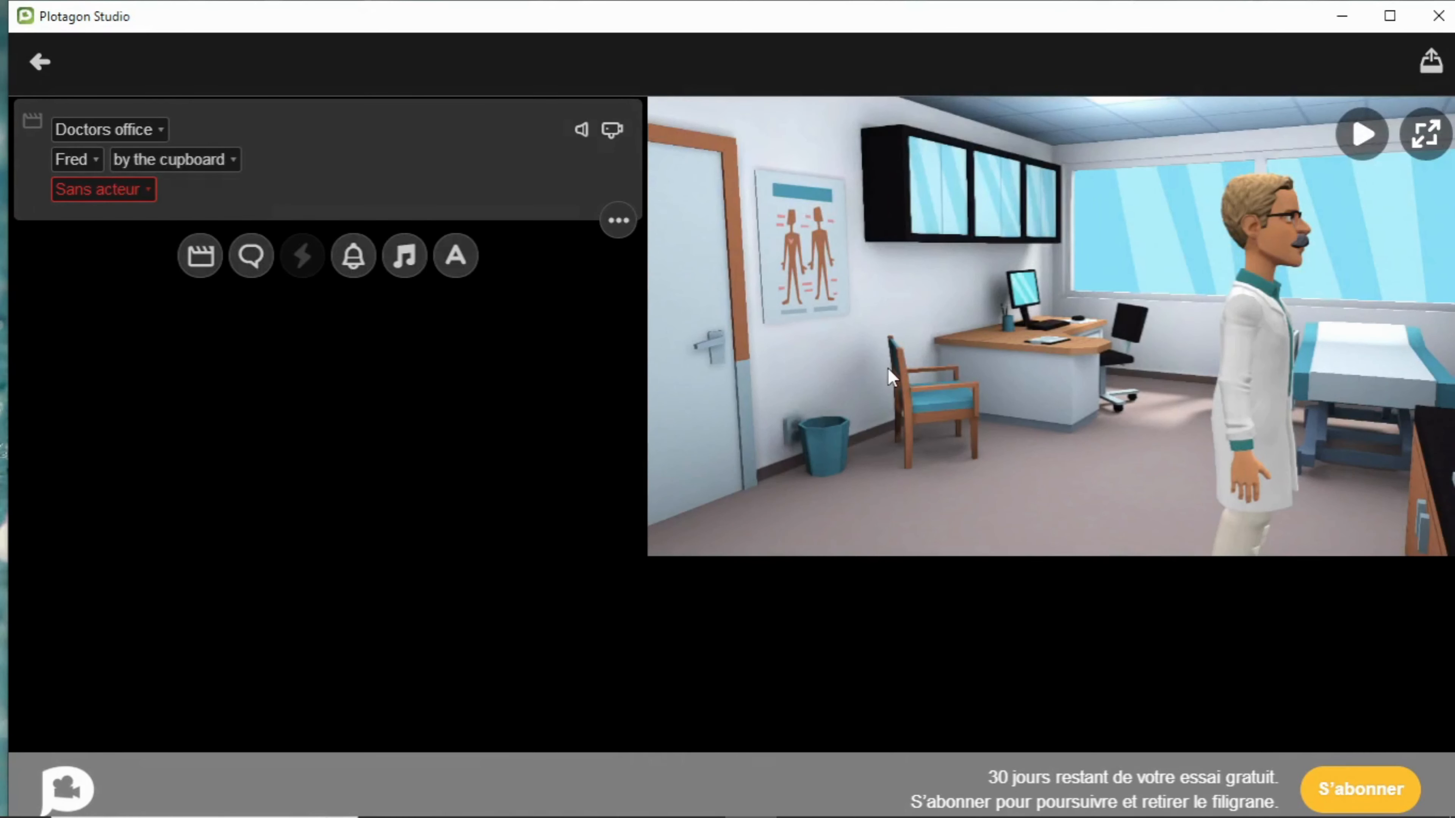
{"action": "left_click", "coordinate": [219, 156]}
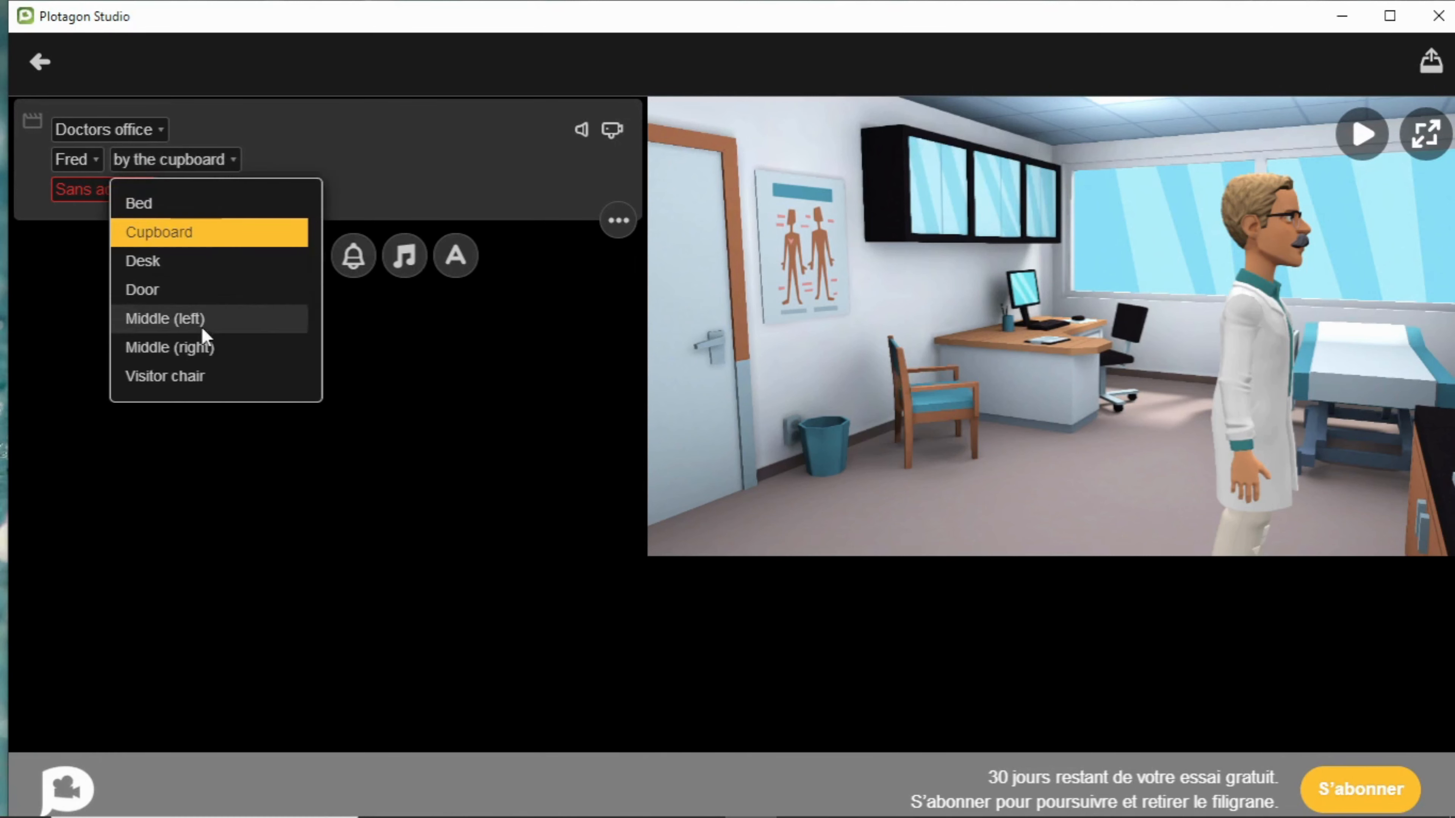
{"action": "left_click", "coordinate": [202, 375]}
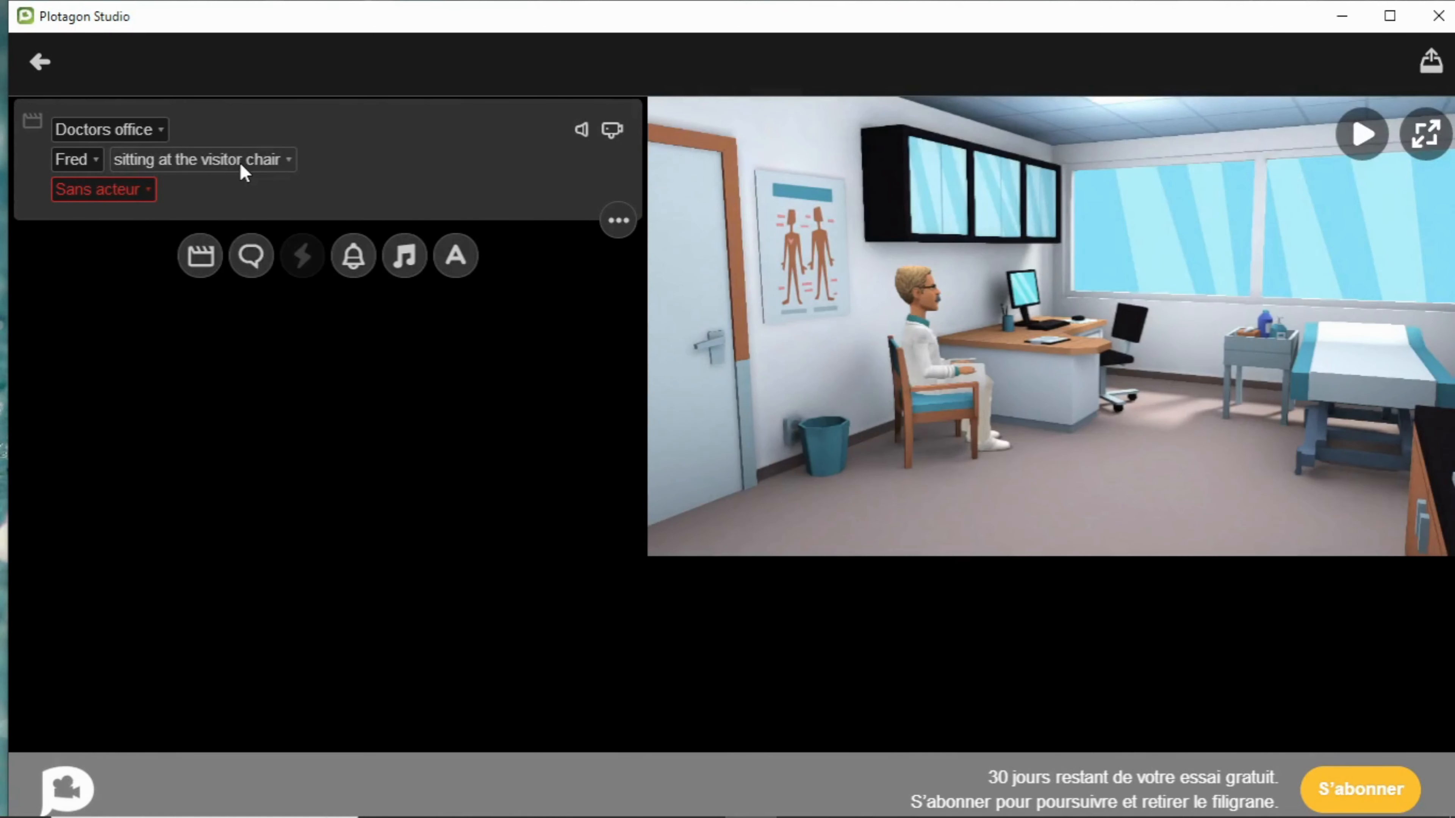
- Seat the doctor at the desk and leave the scene's second actor unassigned
{"action": "left_click", "coordinate": [240, 163]}
{"action": "left_click", "coordinate": [237, 264]}
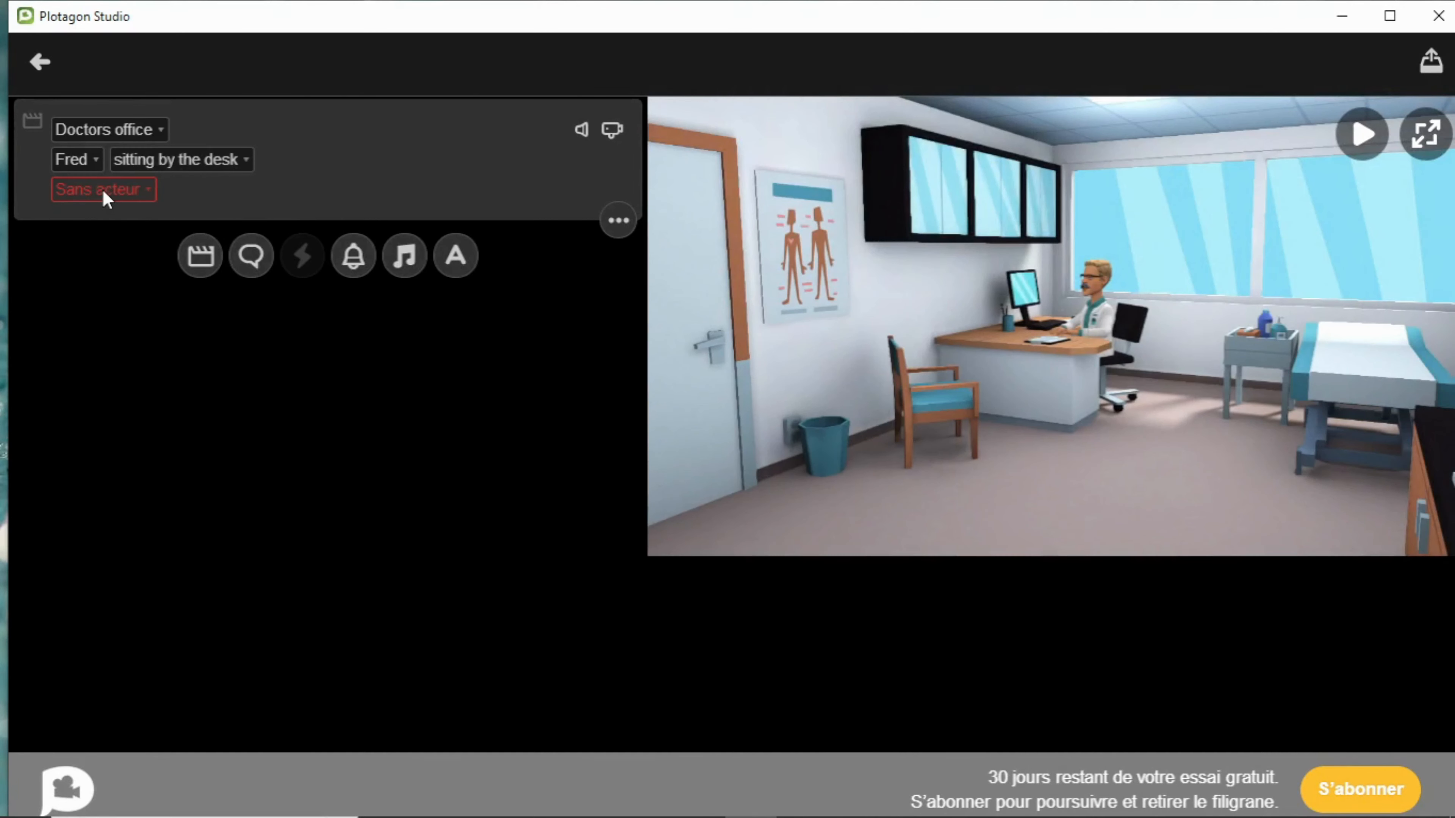
{"action": "left_click", "coordinate": [103, 189]}
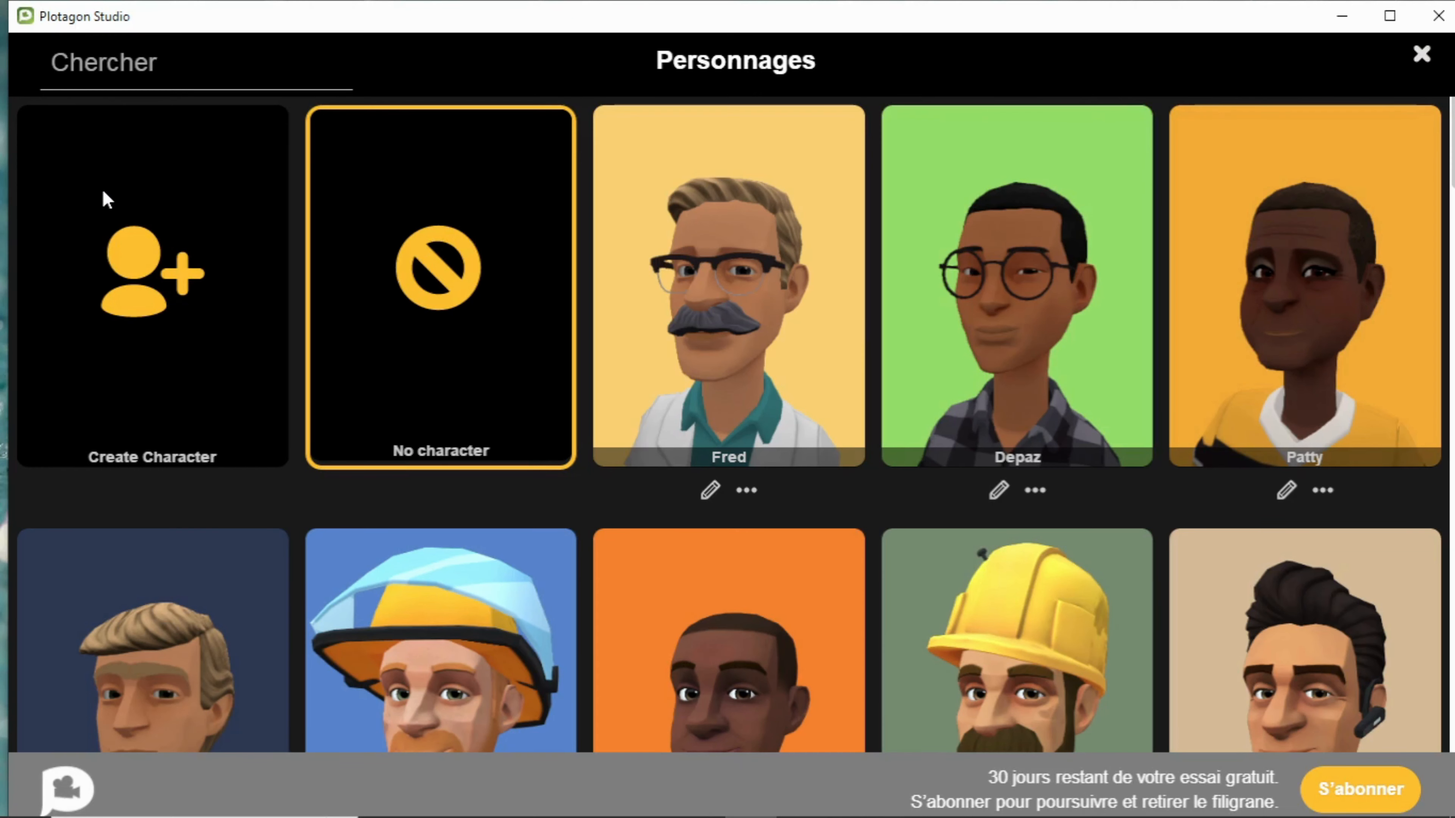
{"action": "left_click", "coordinate": [1421, 55]}
- Add a dialogue line to the scene and assign it to the doctor character
{"action": "left_click", "coordinate": [252, 255]}
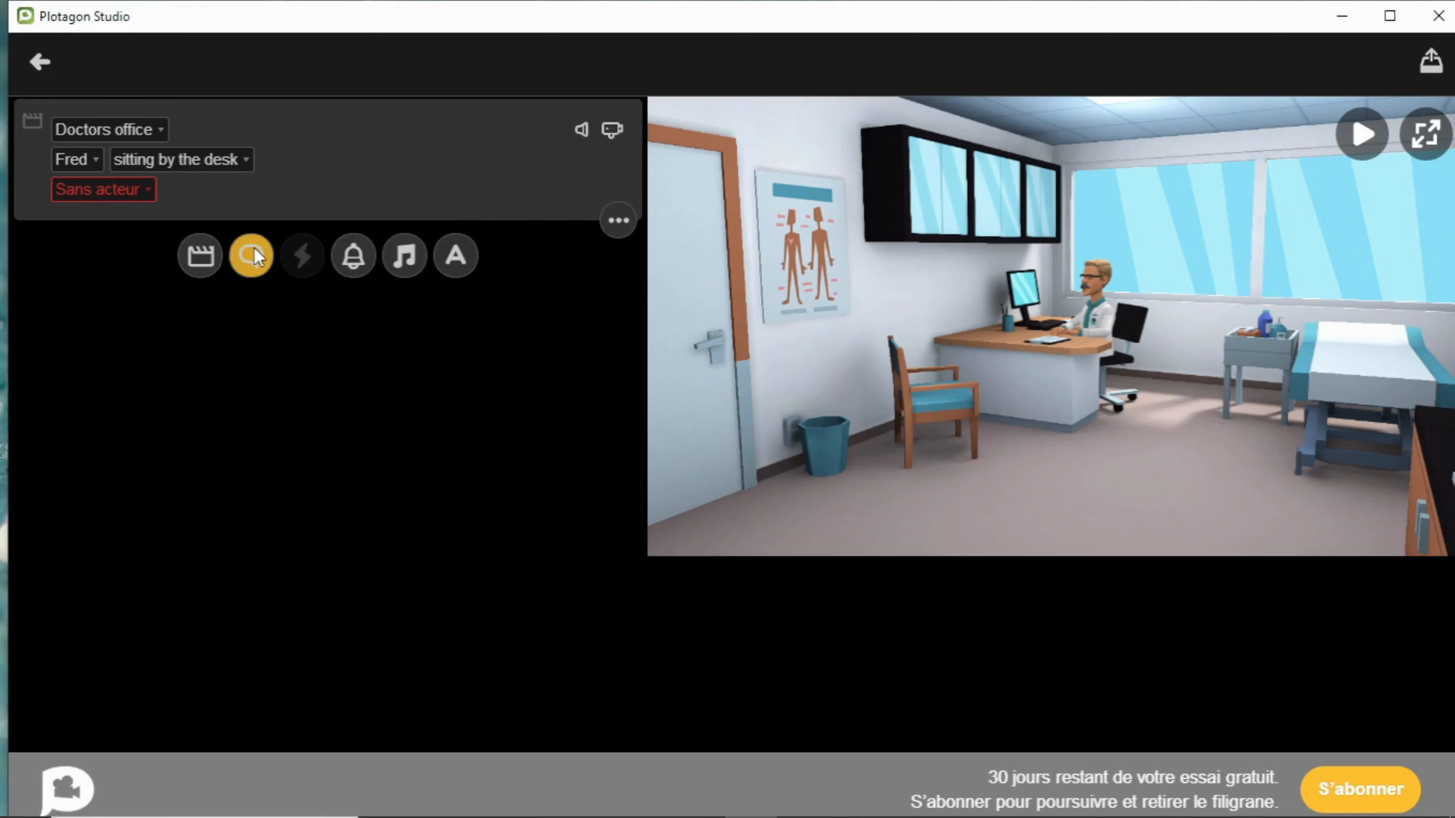
{"action": "left_click", "coordinate": [135, 259]}
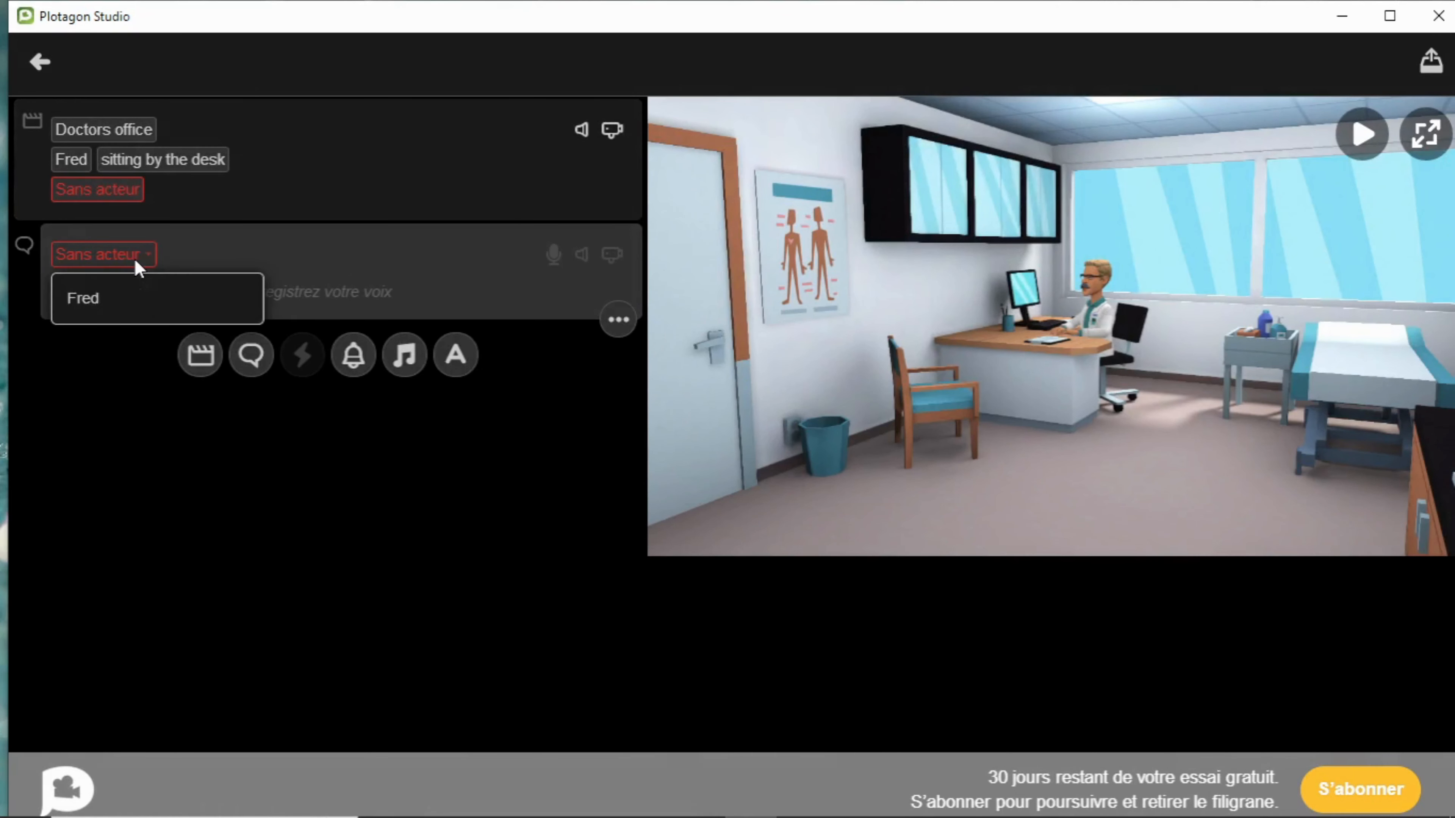
{"action": "left_click", "coordinate": [125, 299]}
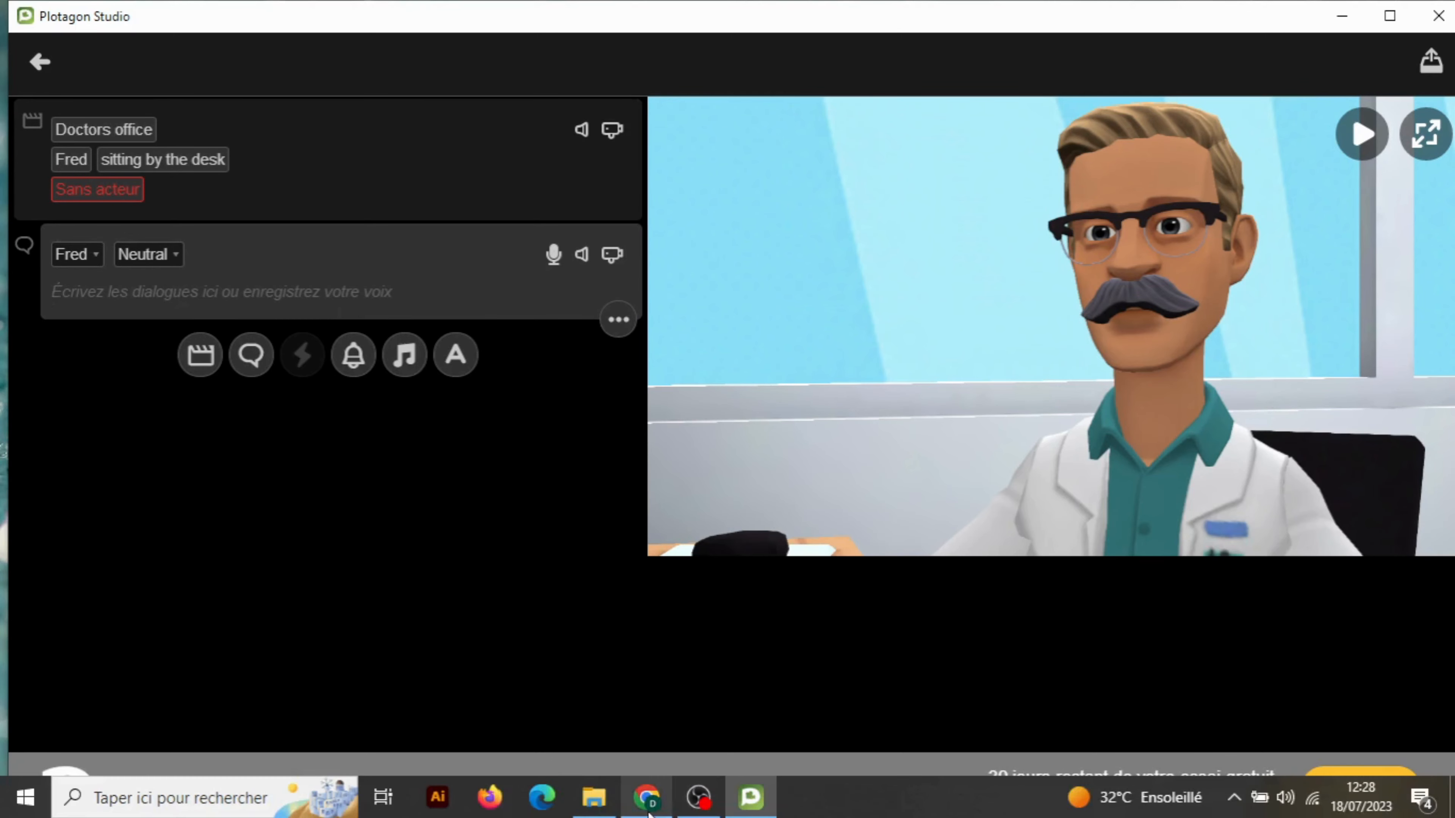
- Switch to Chrome, load the ElevenLabs Speech Synthesis page and clear the existing text
{"action": "left_click", "coordinate": [647, 796]}
{"action": "left_click", "coordinate": [208, 55]}
{"action": "left_click", "coordinate": [367, 58]}
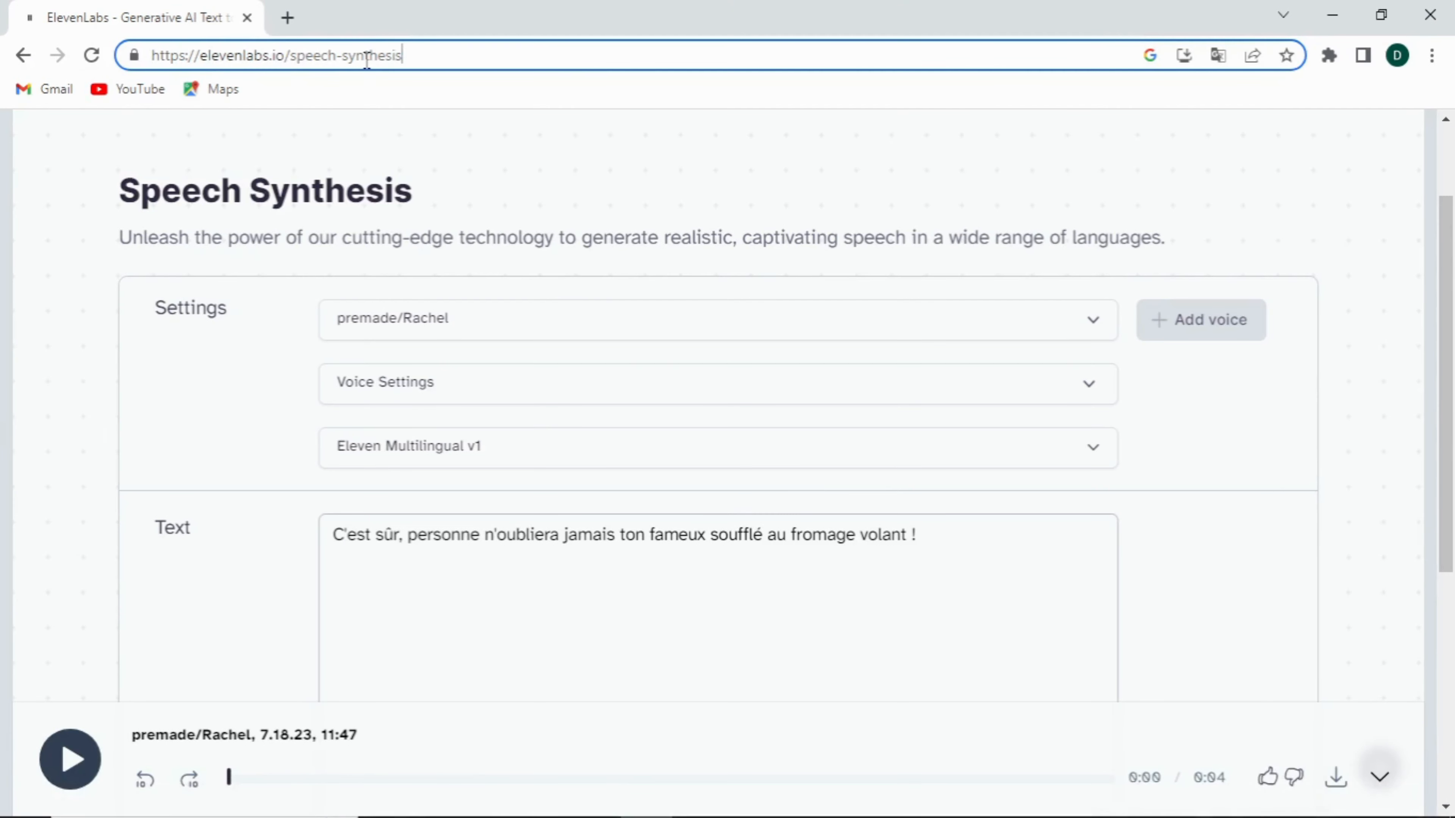
{"action": "key", "text": "Return"}
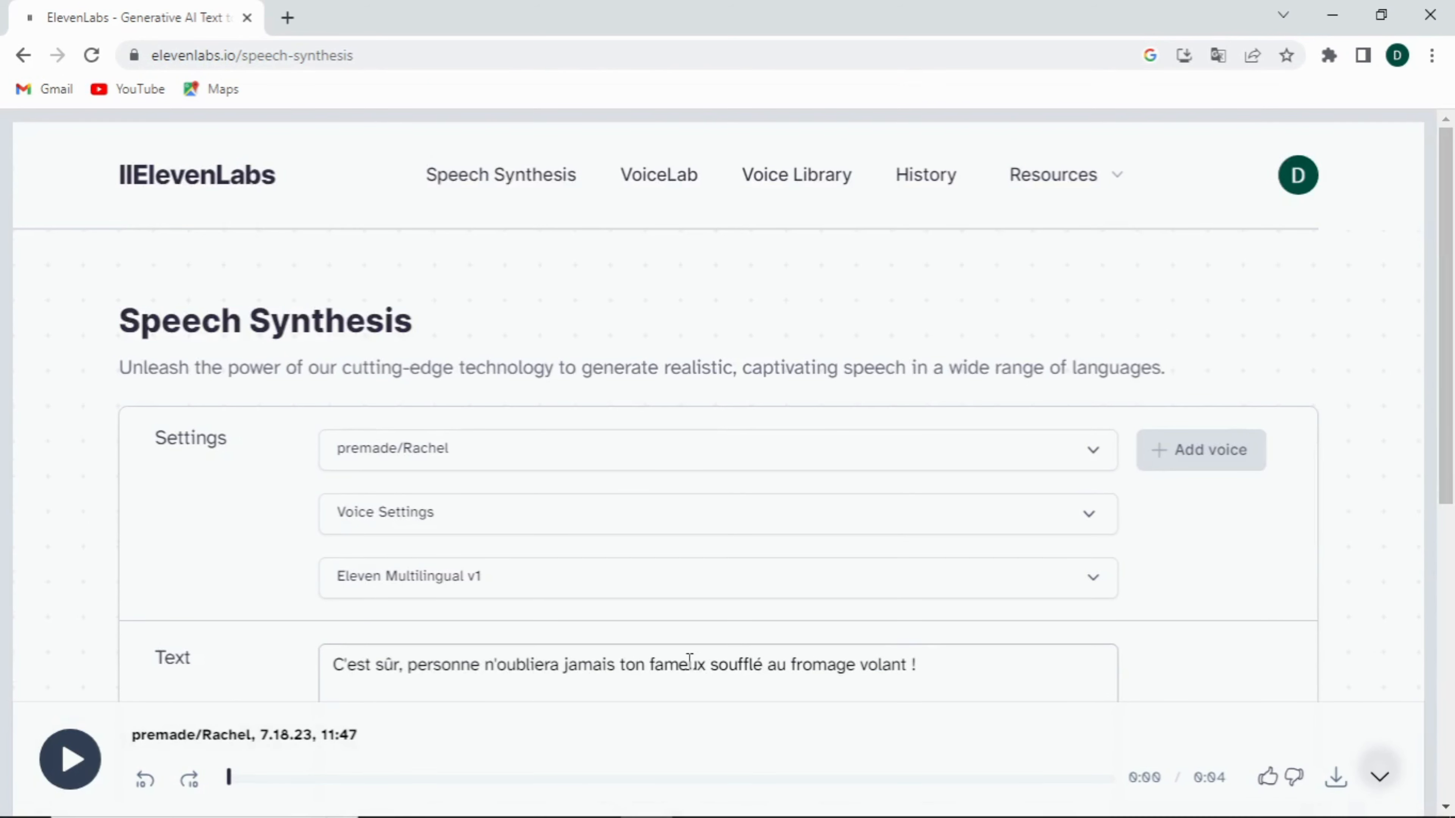
{"action": "key", "text": "ctrl+a"}
{"action": "key", "text": "BackSpace"}
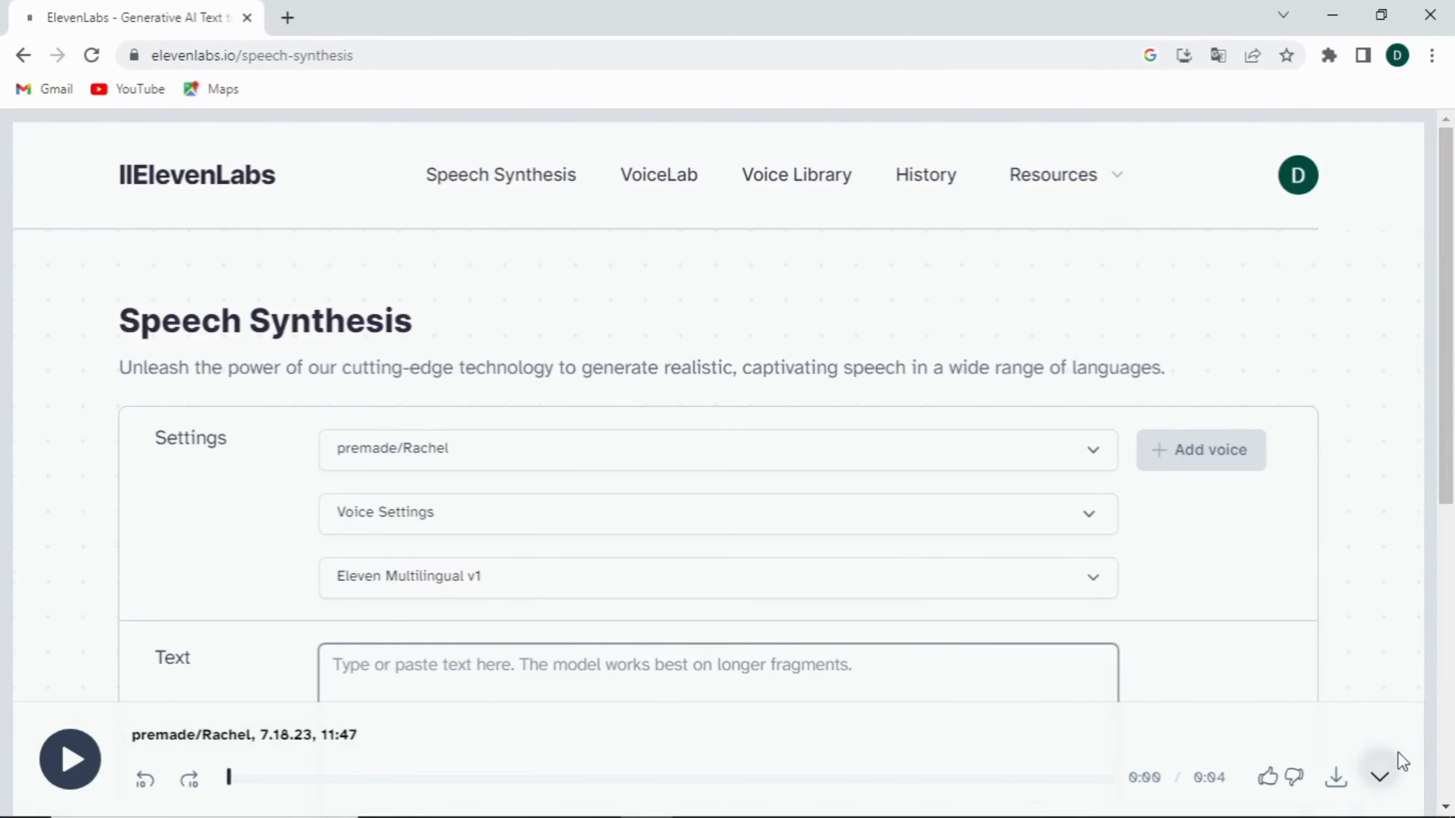
- Choose the premade/Adam voice and enter a French doctor's greeting beginning "Bonjour et bienvenu ! Je suis ravi que vous soyez ici!!" and ending with his name
{"action": "left_click_drag", "start_coordinate": [1451, 461], "coordinate": [1451, 590]}
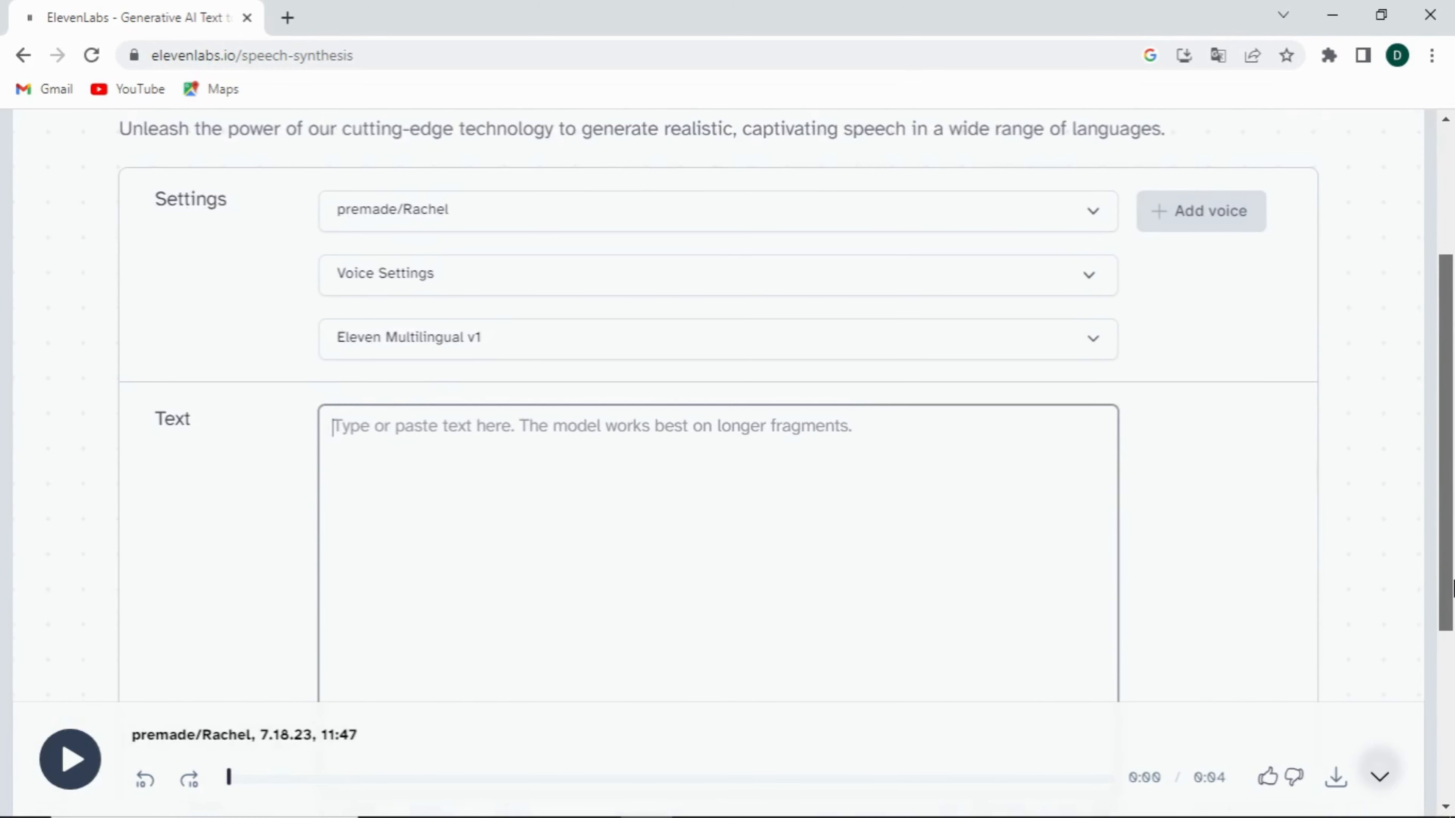
{"action": "mouse_move", "coordinate": [1452, 423]}
{"action": "left_mouse_down"}
{"action": "mouse_move", "coordinate": [1447, 529]}
{"action": "mouse_move", "coordinate": [1452, 447]}
{"action": "left_mouse_up"}
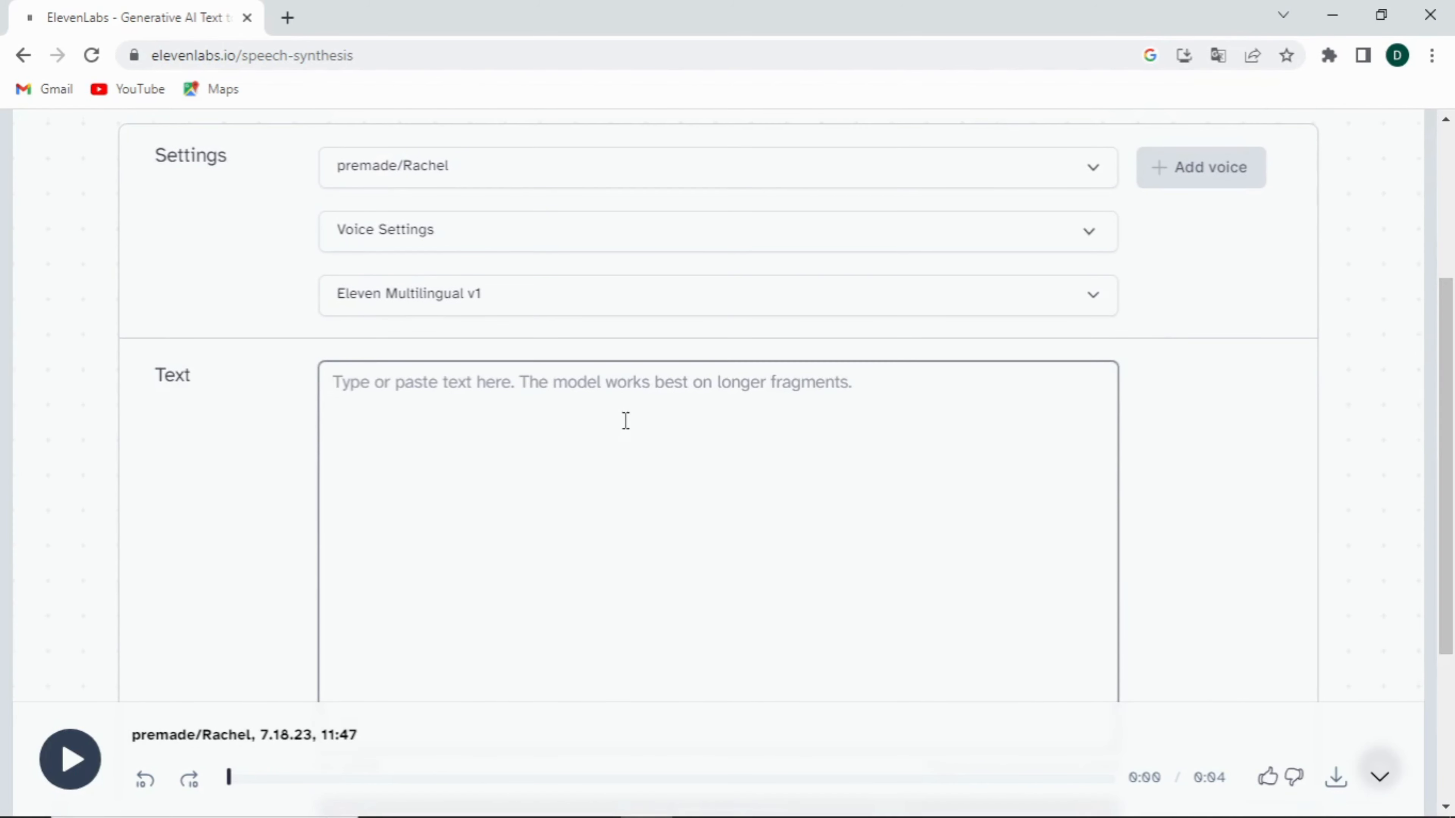
{"action": "left_click", "coordinate": [710, 177]}
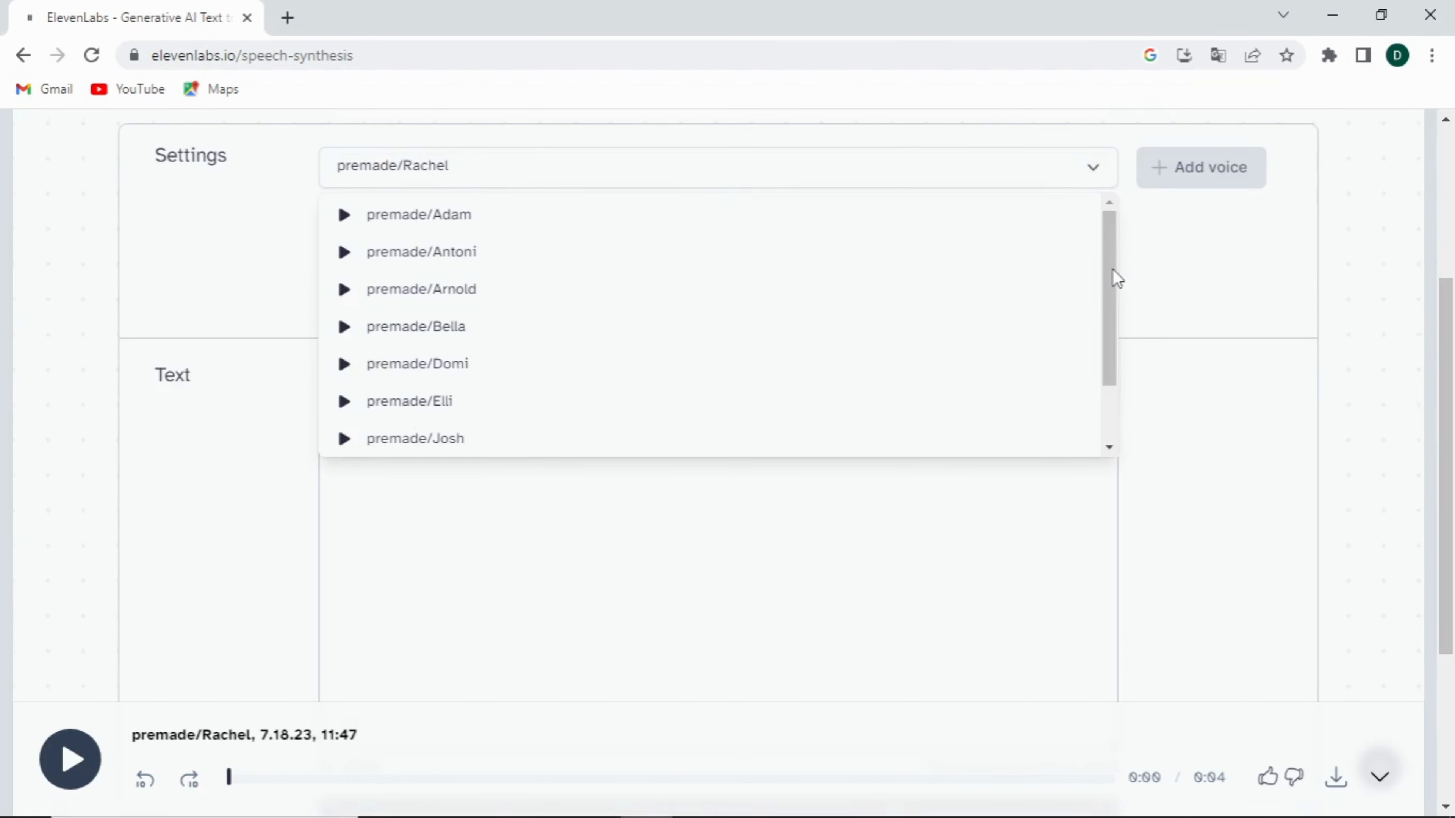
{"action": "left_click_drag", "start_coordinate": [1114, 272], "coordinate": [957, 448]}
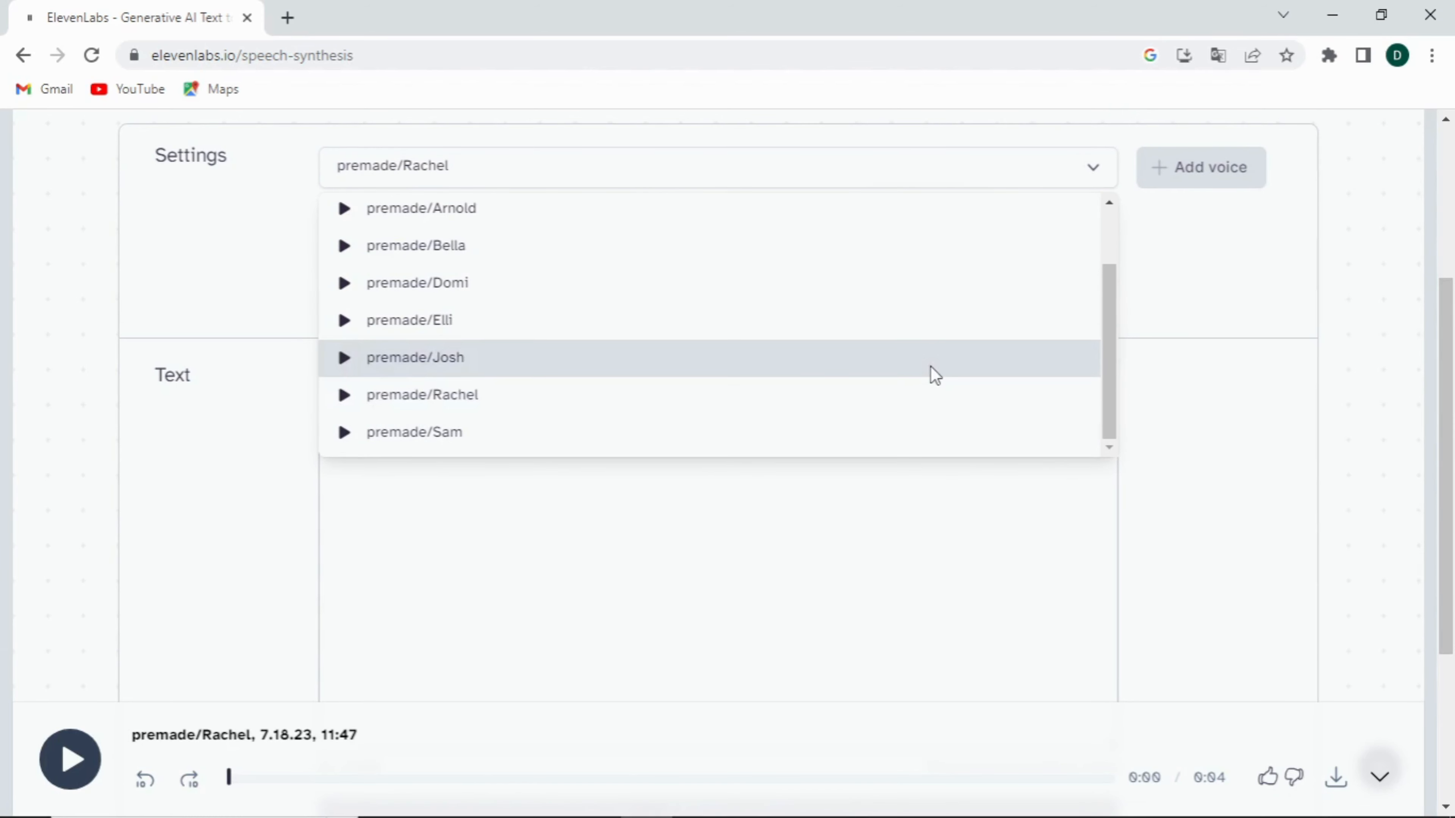
{"action": "left_click", "coordinate": [931, 367]}
{"action": "left_click", "coordinate": [600, 519]}
{"action": "type", "text": "B"}
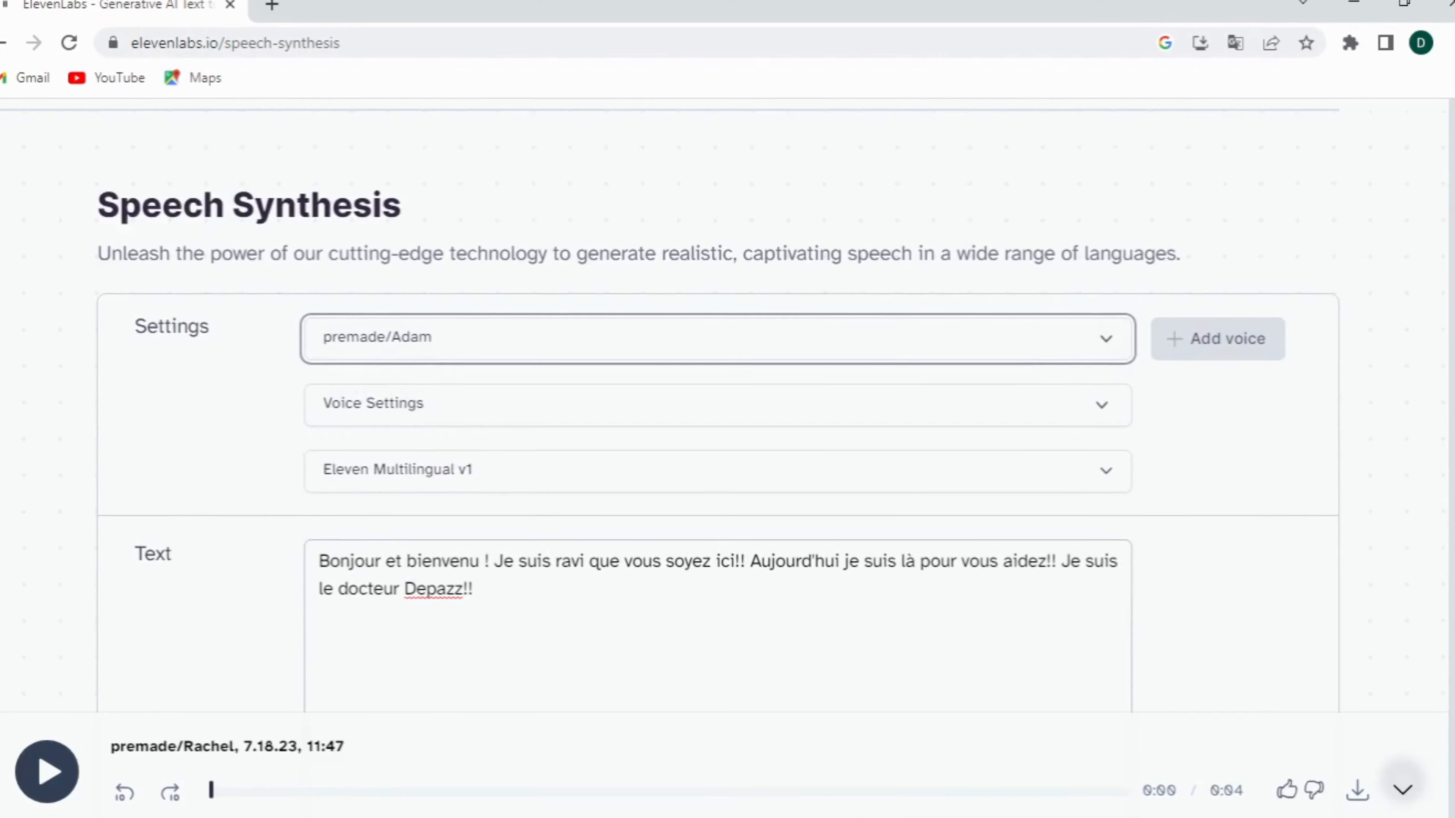
- Generate the speech from the greeting text and download the resulting audio
{"action": "scroll", "coordinate": [783, 573], "scroll_direction": "down", "scroll_amount": 5}
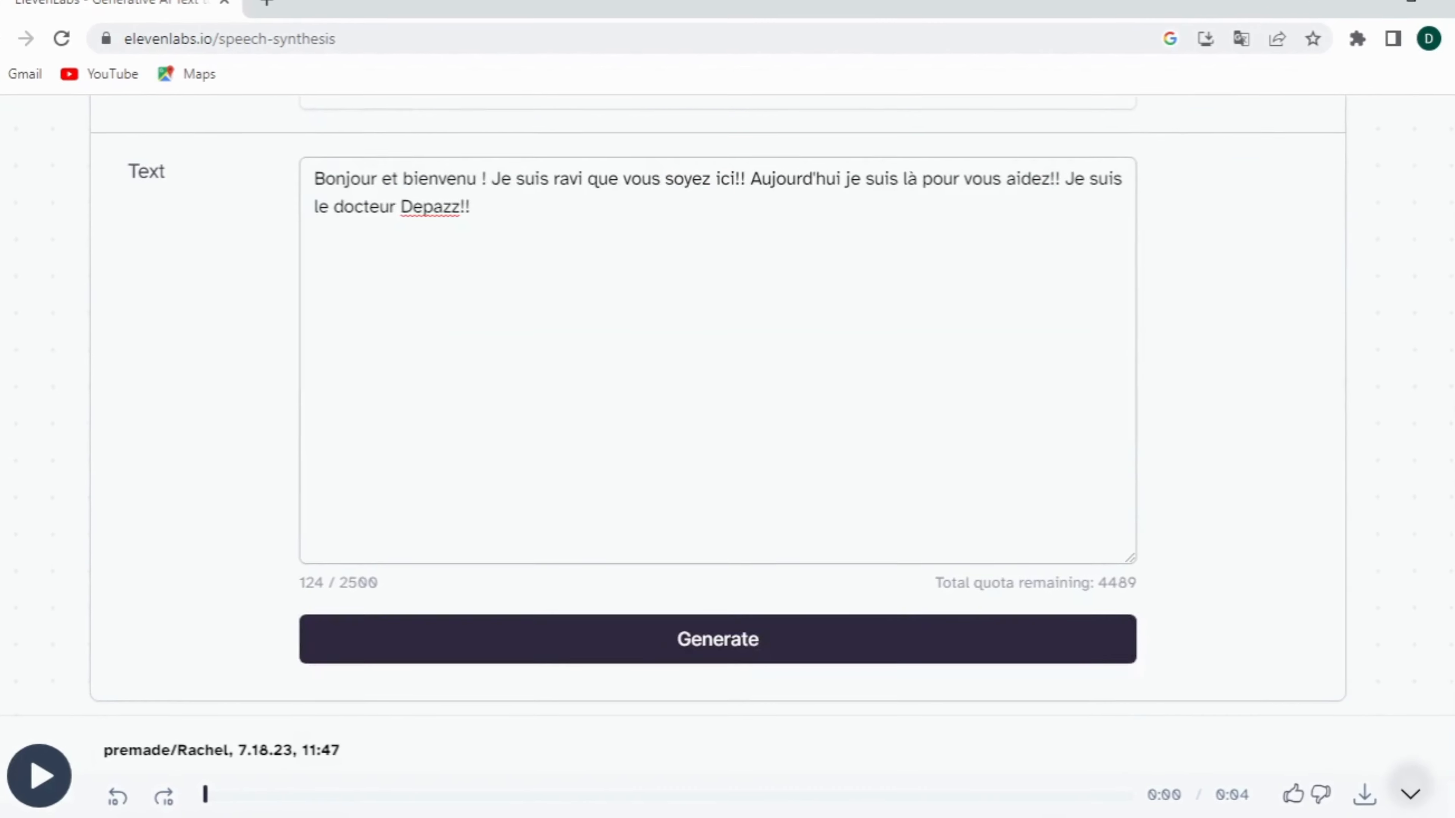
{"action": "left_click", "coordinate": [782, 659]}
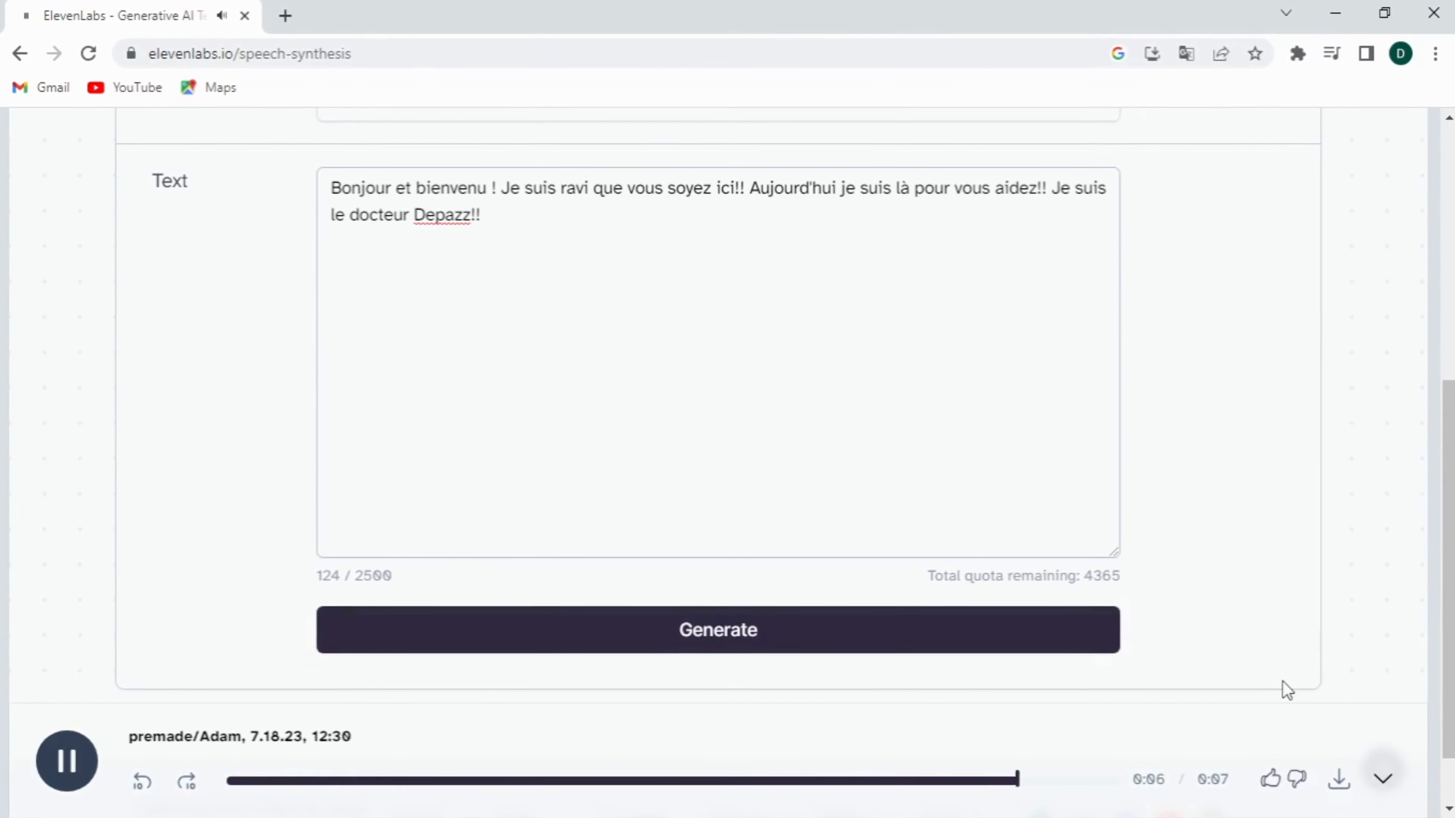
{"action": "left_click", "coordinate": [1336, 793]}
- Back in Plotagon Studio, import the newest ElevenLabs Adam MP3 from Téléchargements as the dialogue line's voice, accept it and play the scene
{"action": "left_click", "coordinate": [1332, 15]}
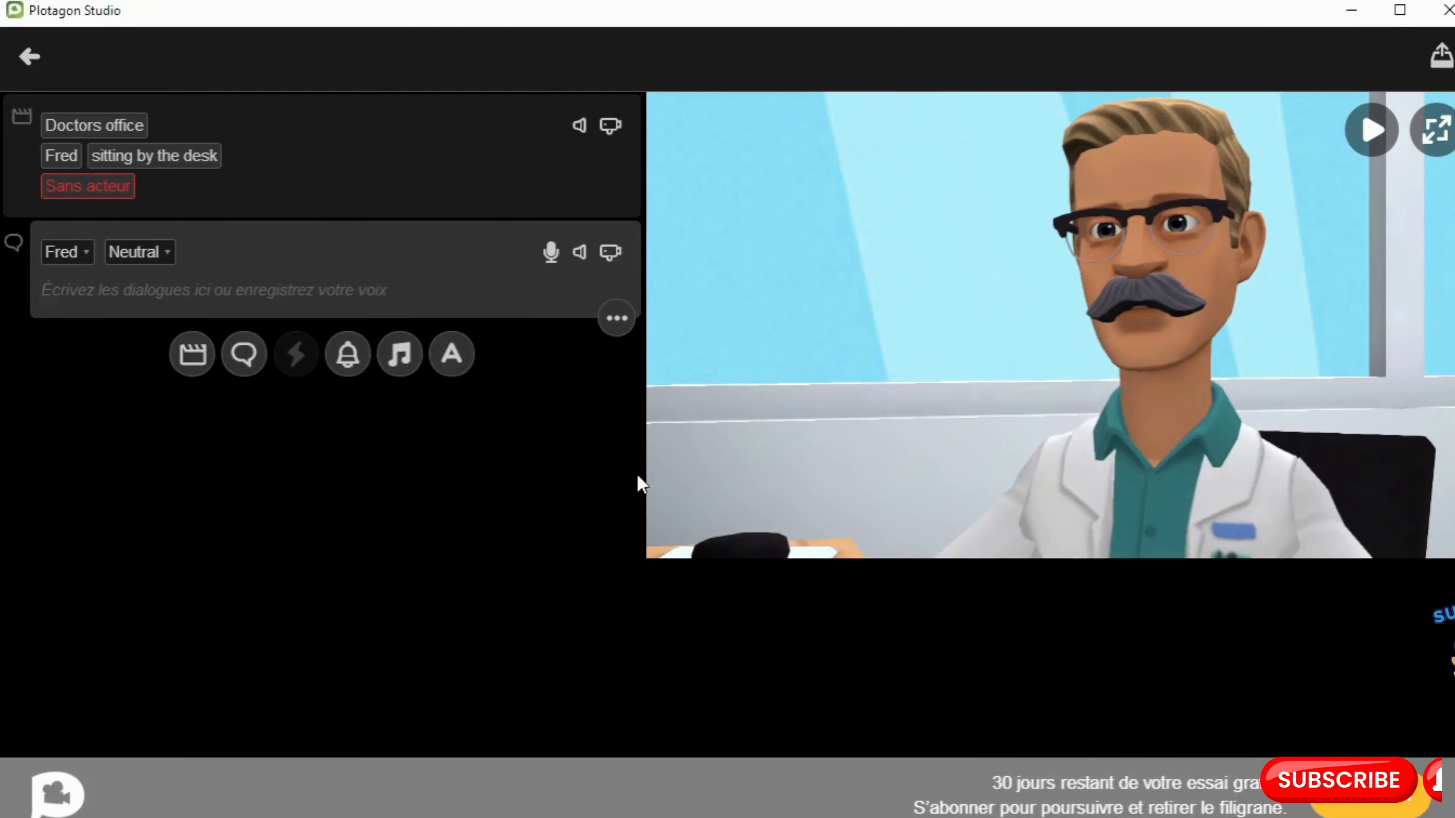
{"action": "left_click", "coordinate": [546, 248]}
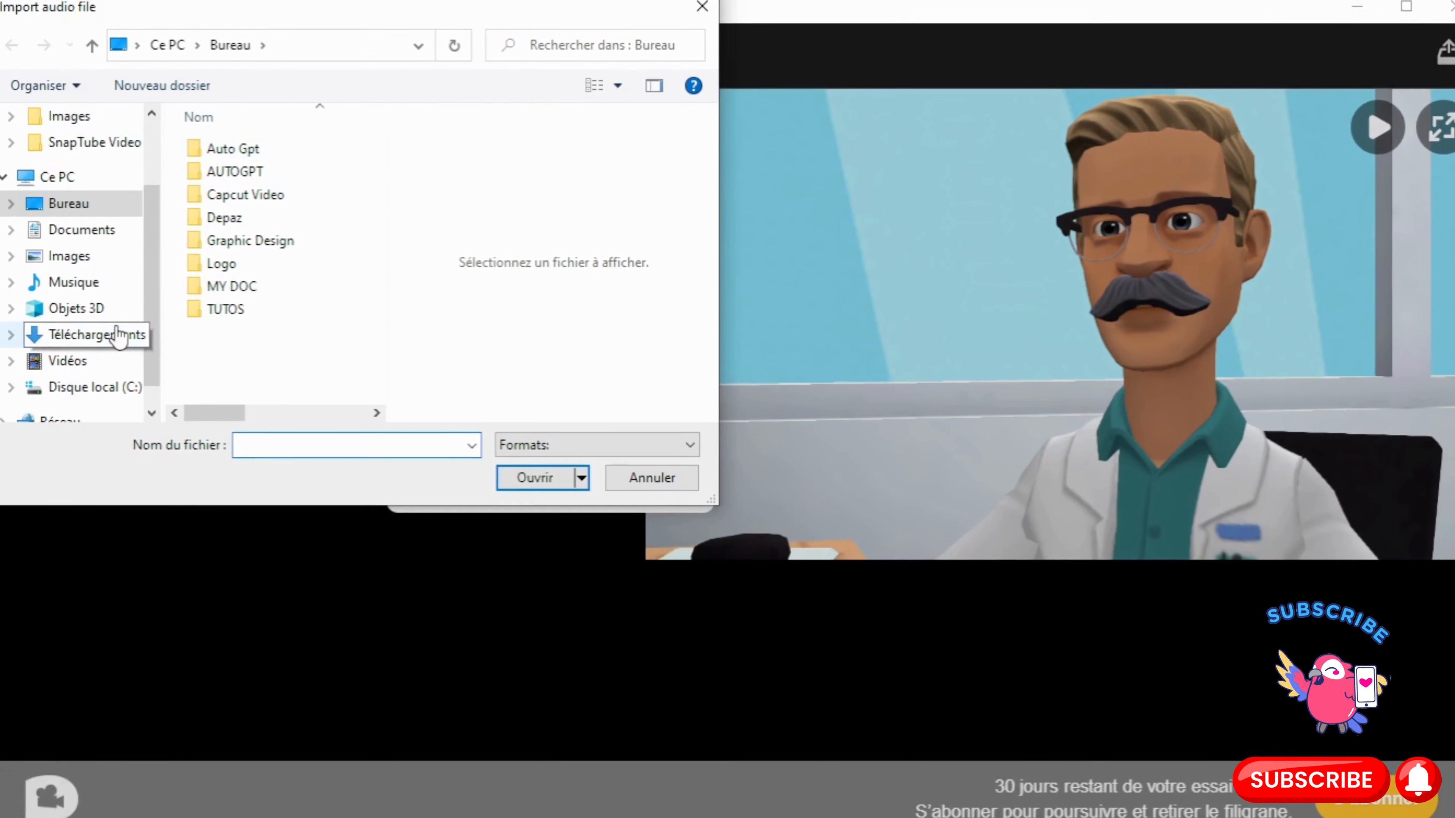
{"action": "left_click", "coordinate": [117, 335]}
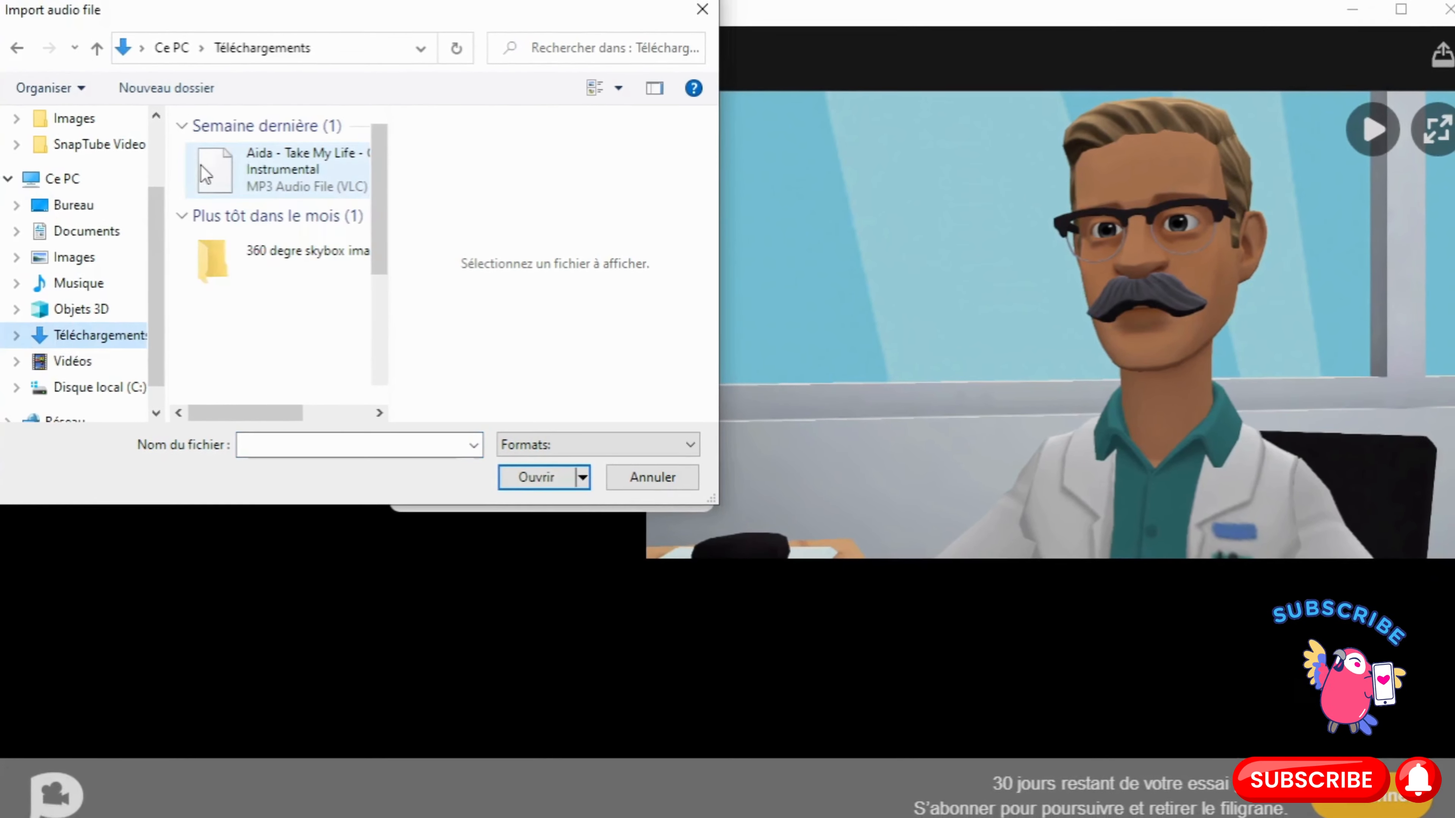
{"action": "double_click", "coordinate": [212, 162]}
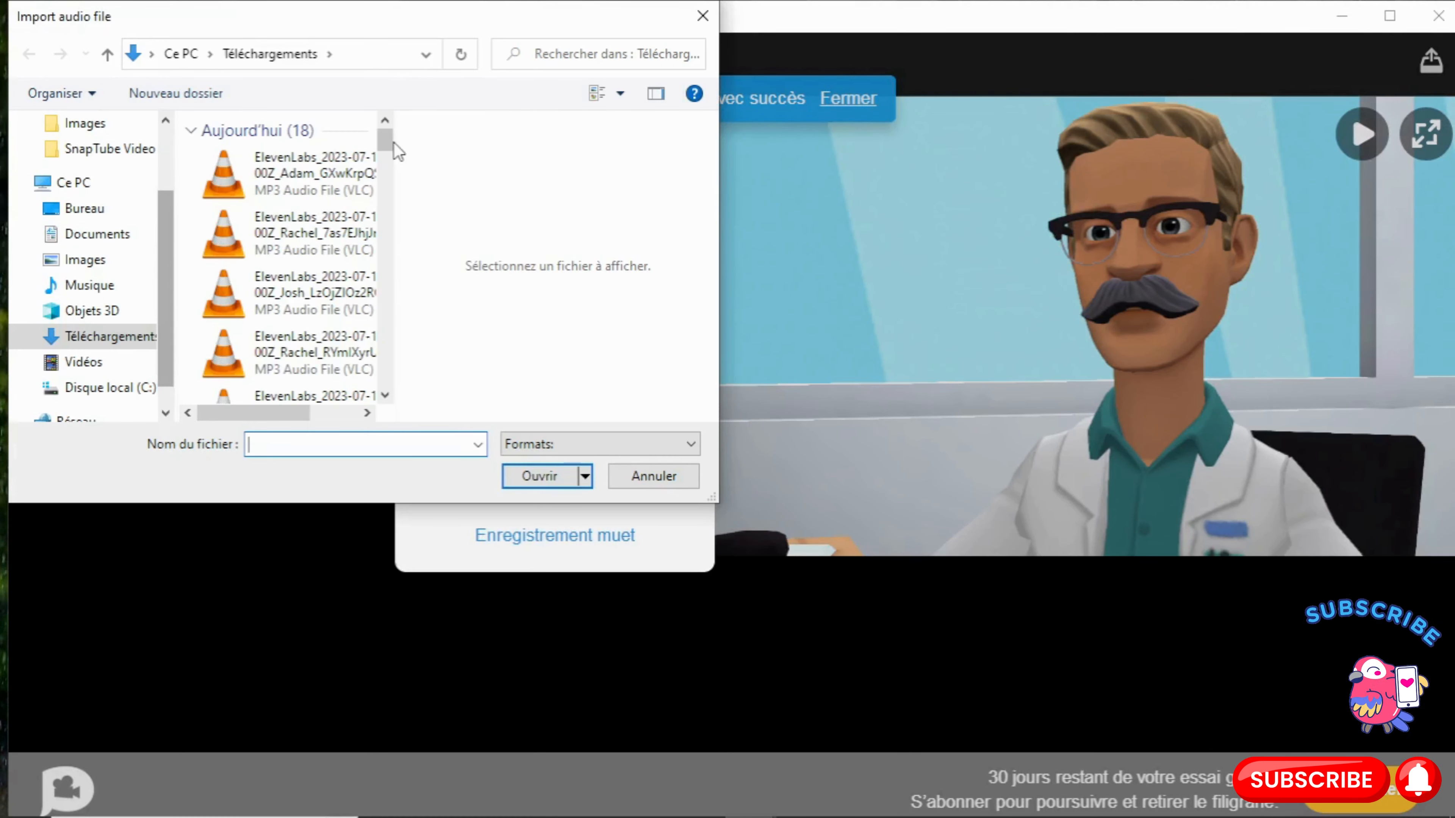
{"action": "double_click", "coordinate": [332, 181]}
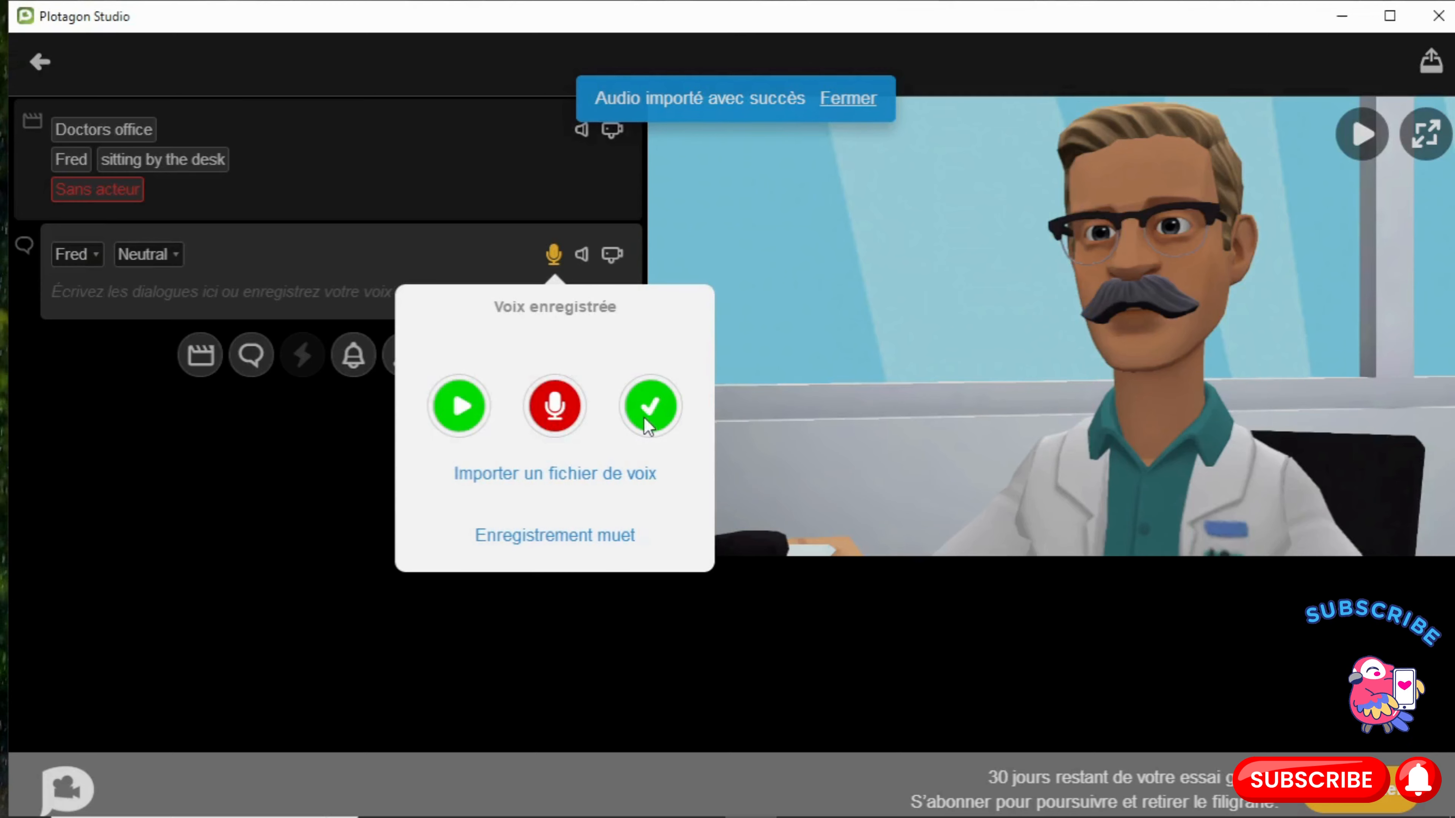
{"action": "left_click", "coordinate": [650, 410]}
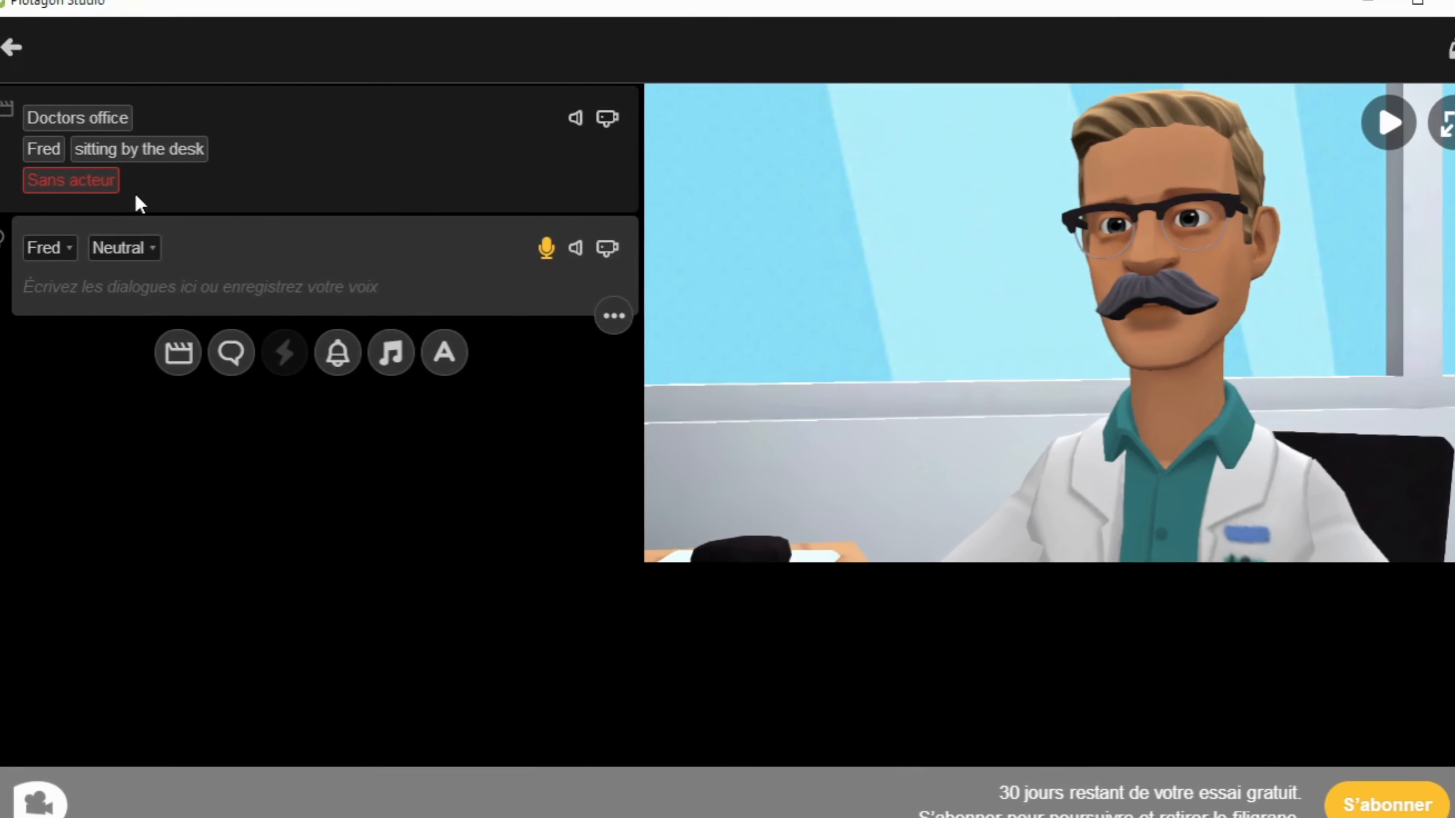
{"action": "left_click", "coordinate": [1381, 137]}
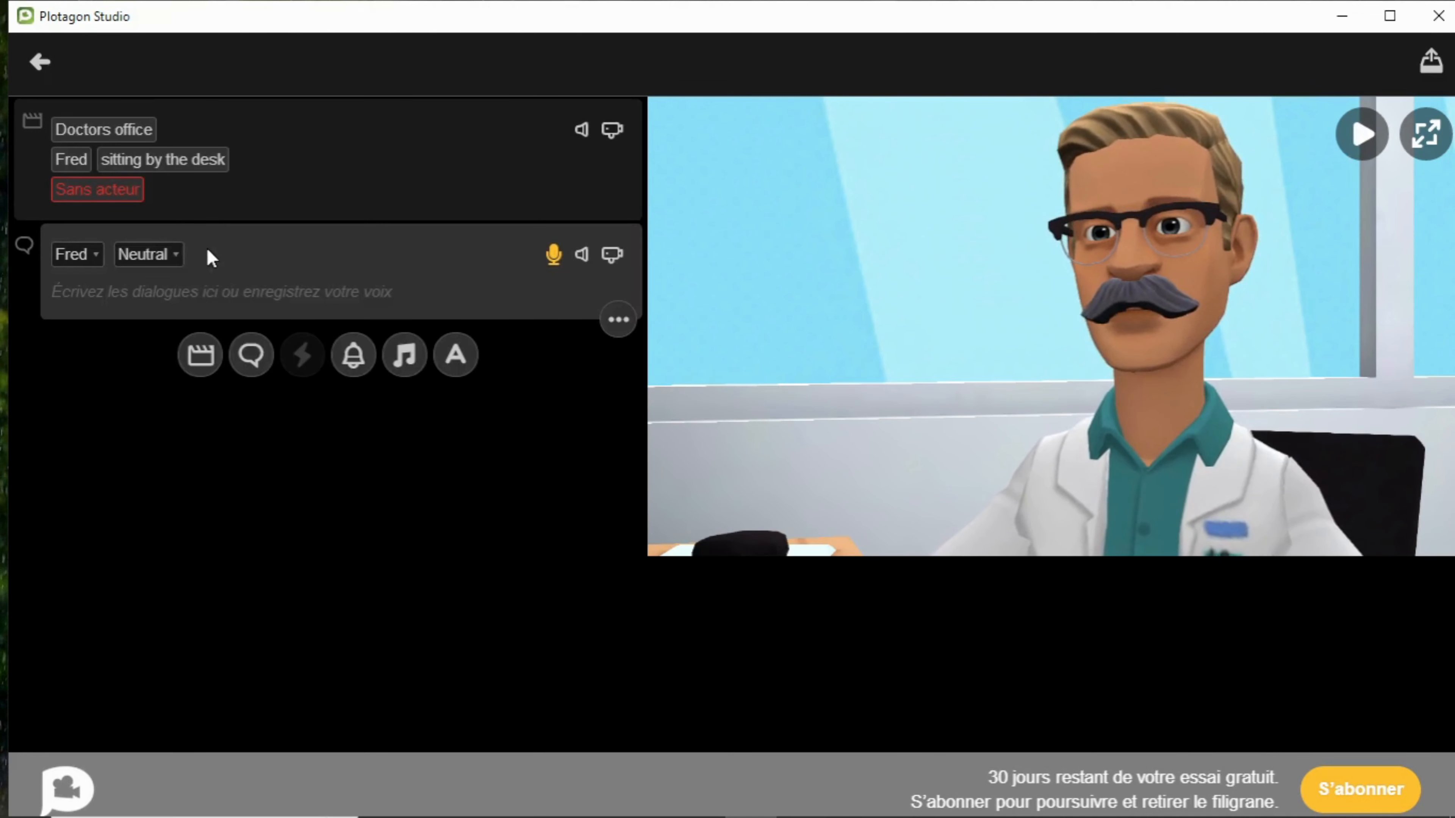
- Try the Proud, Relieved and Super excited expressions on the dialogue line and play the scene with the last one
{"action": "left_click", "coordinate": [179, 258]}
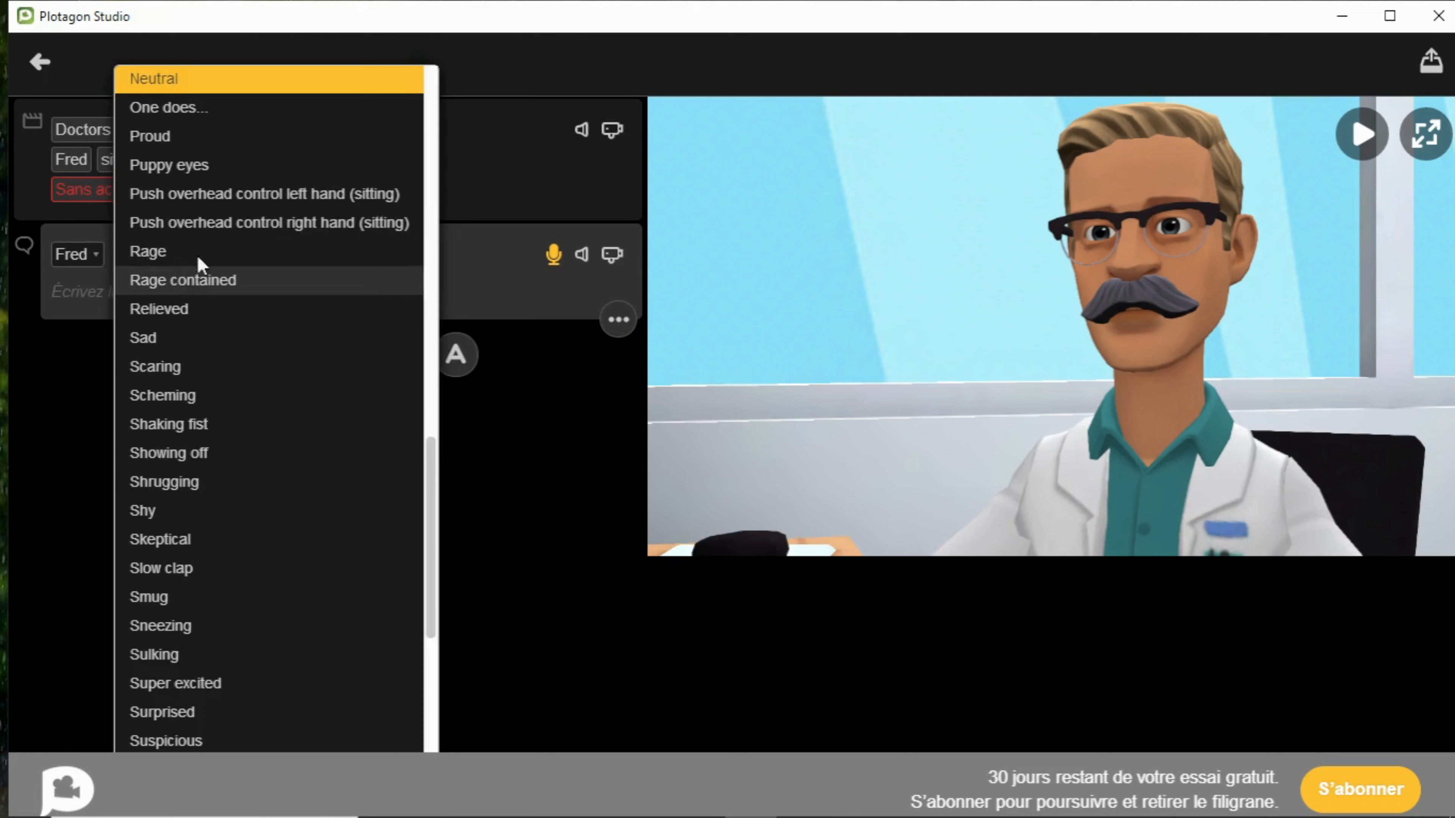
{"action": "left_click", "coordinate": [243, 136]}
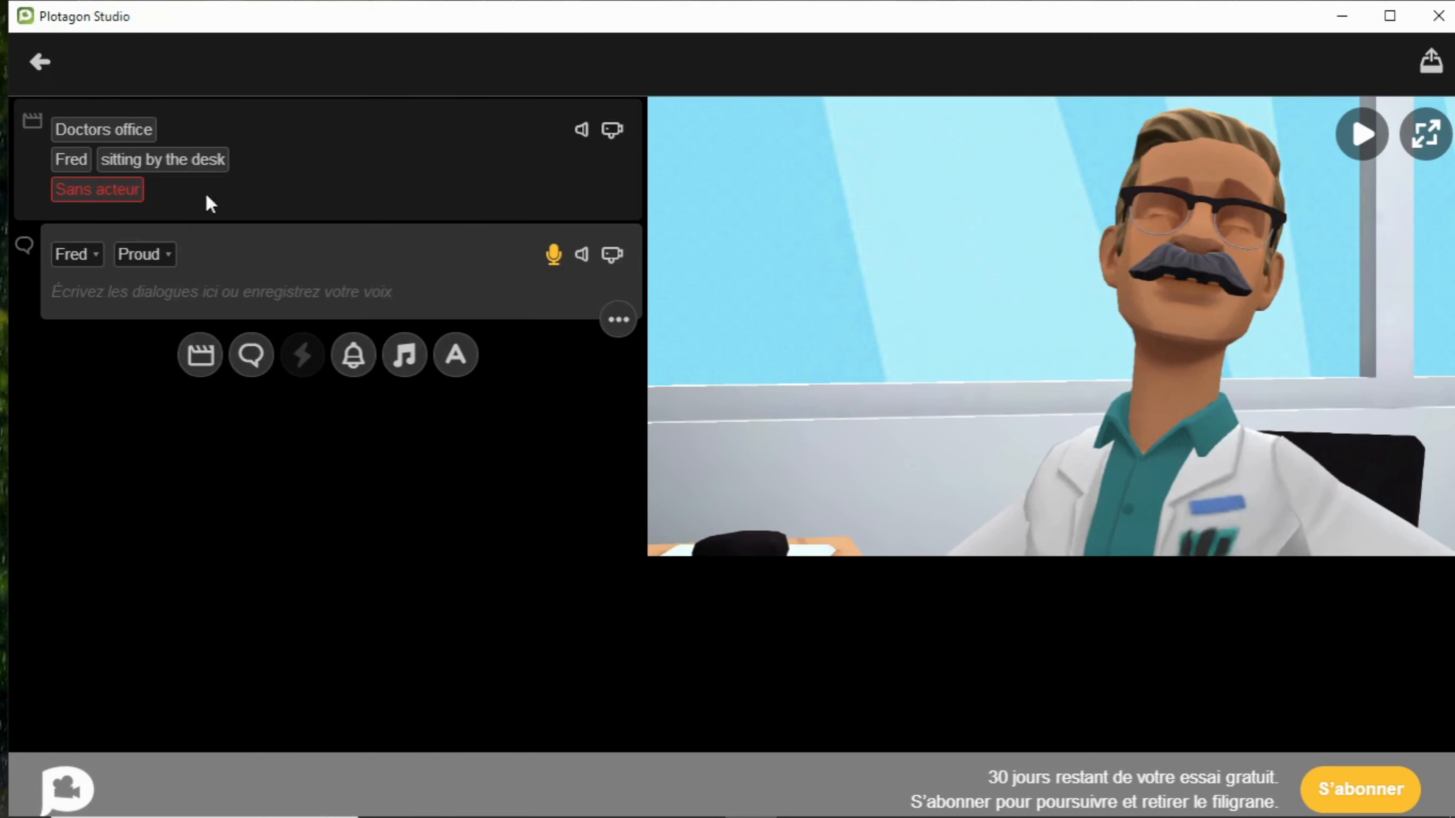
{"action": "left_click", "coordinate": [172, 256]}
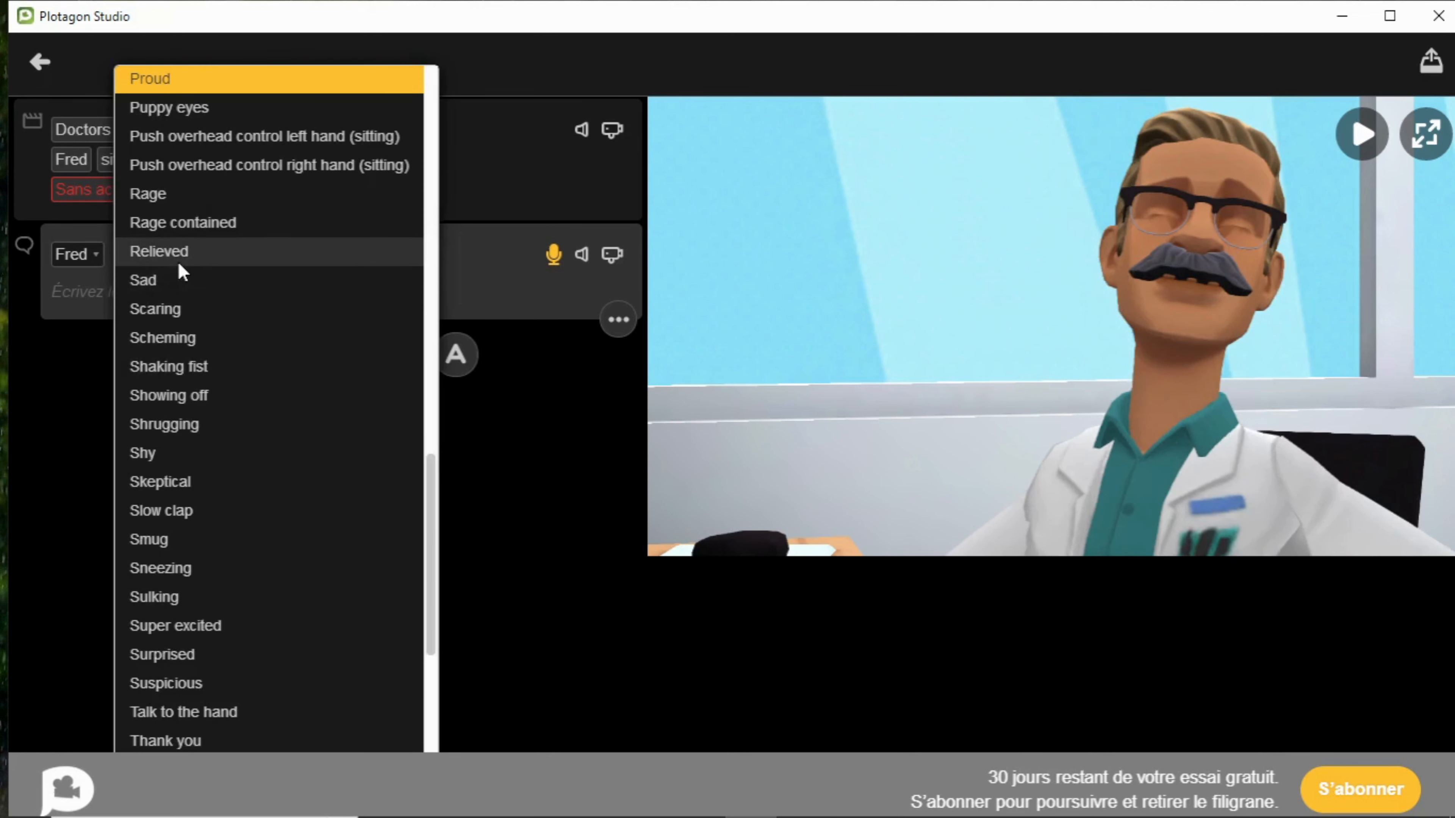
{"action": "left_click", "coordinate": [177, 259]}
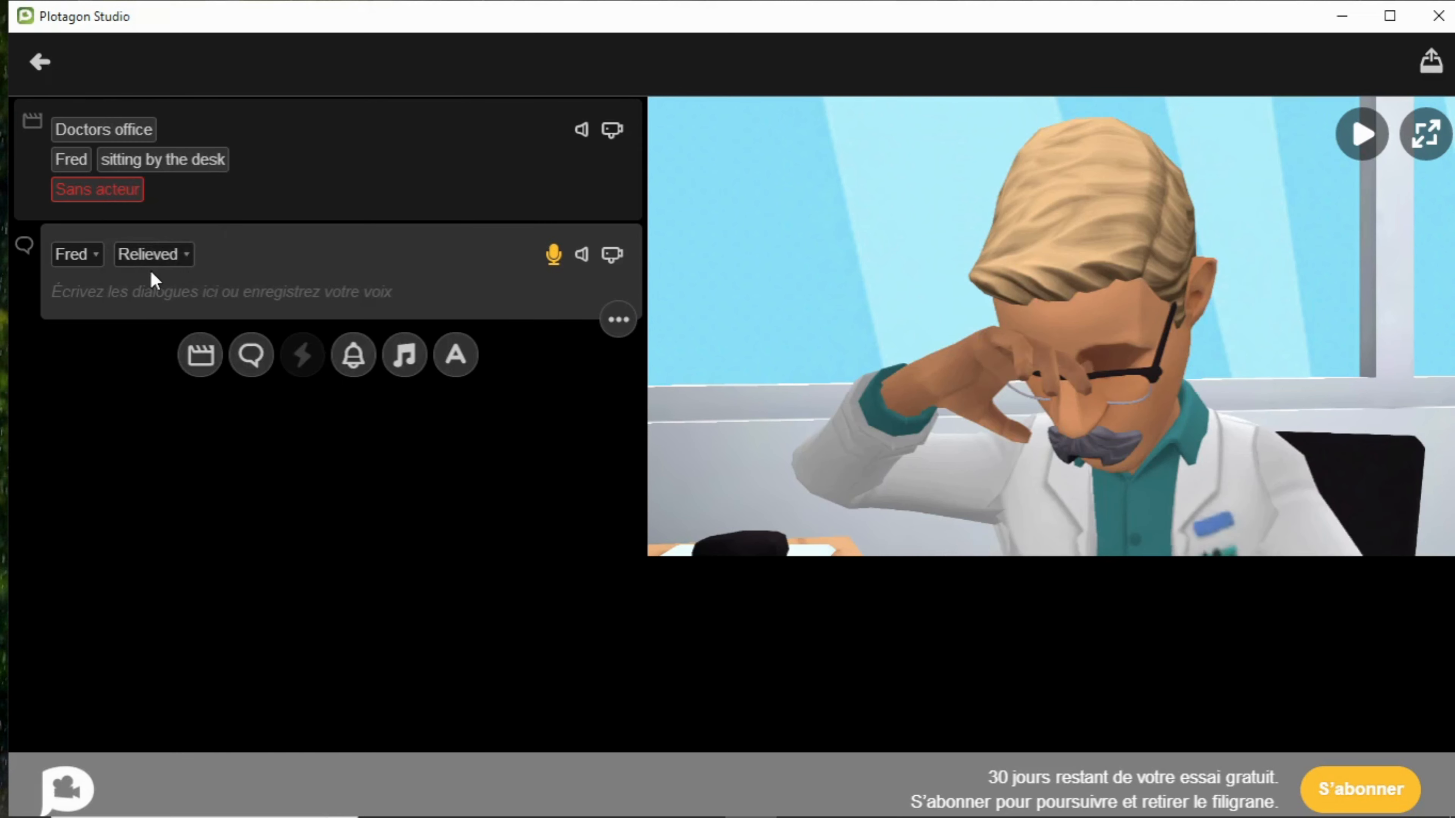
{"action": "left_click", "coordinate": [179, 265]}
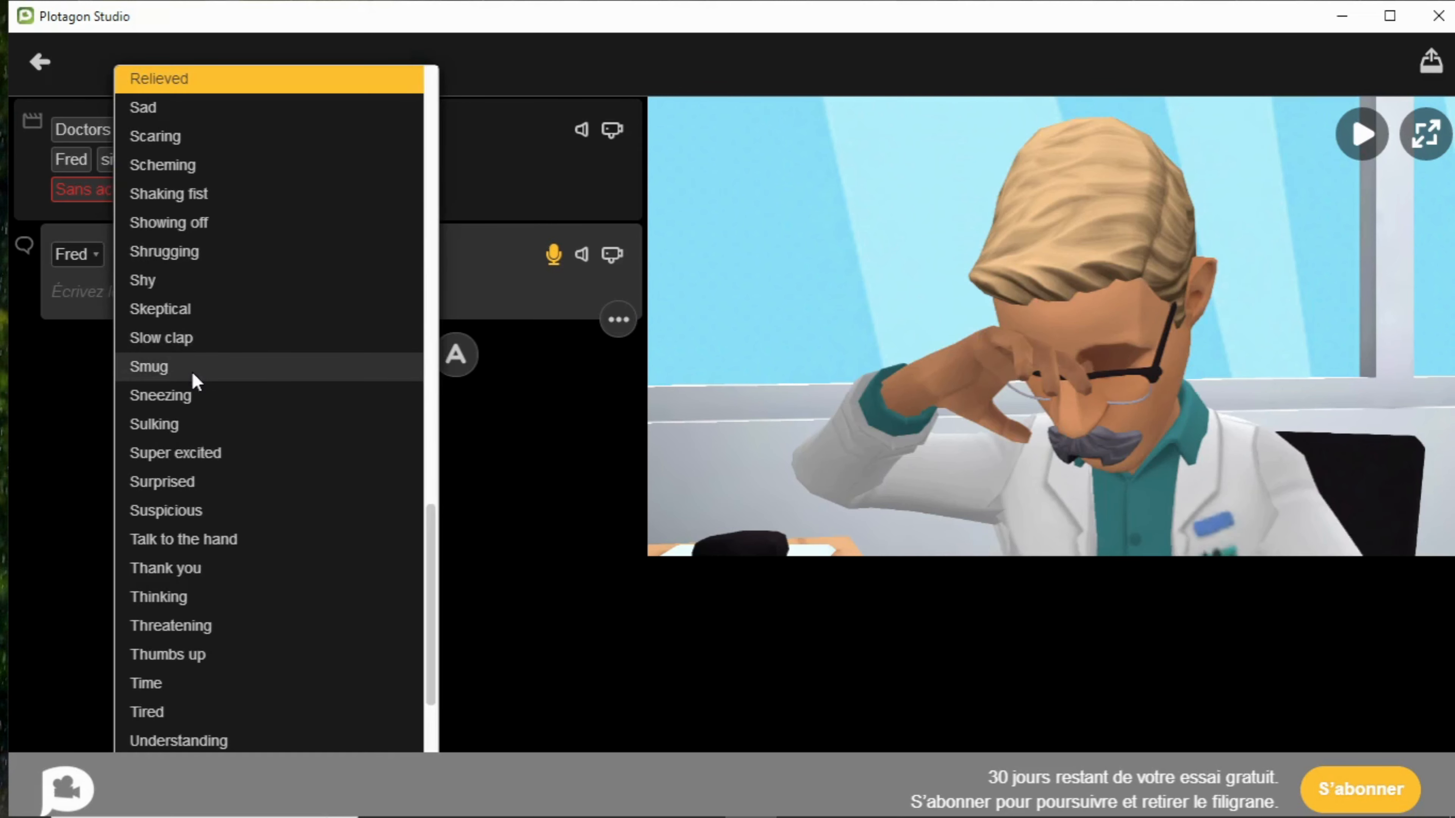
{"action": "left_click", "coordinate": [191, 453]}
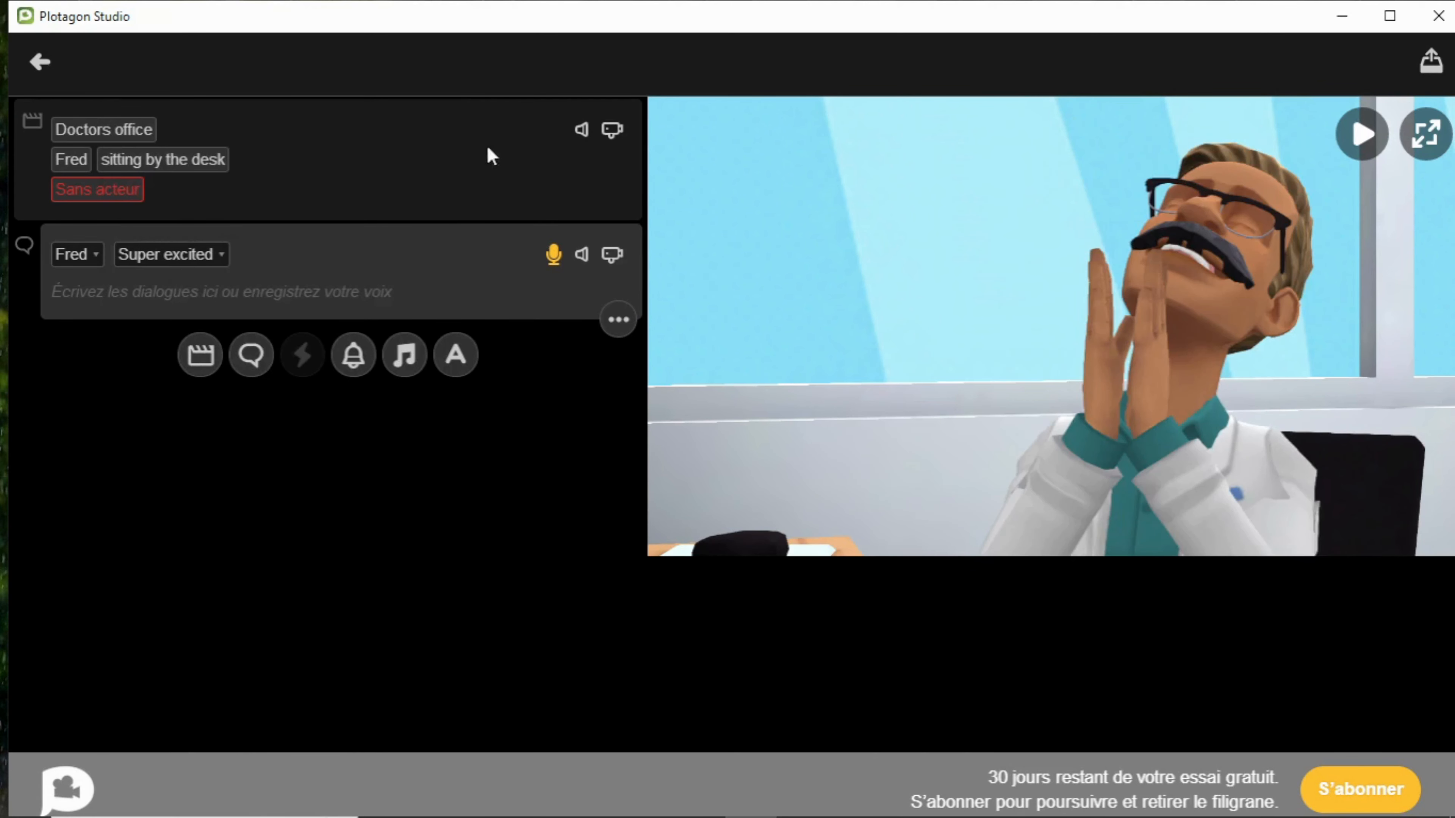
{"action": "left_click", "coordinate": [1361, 151]}
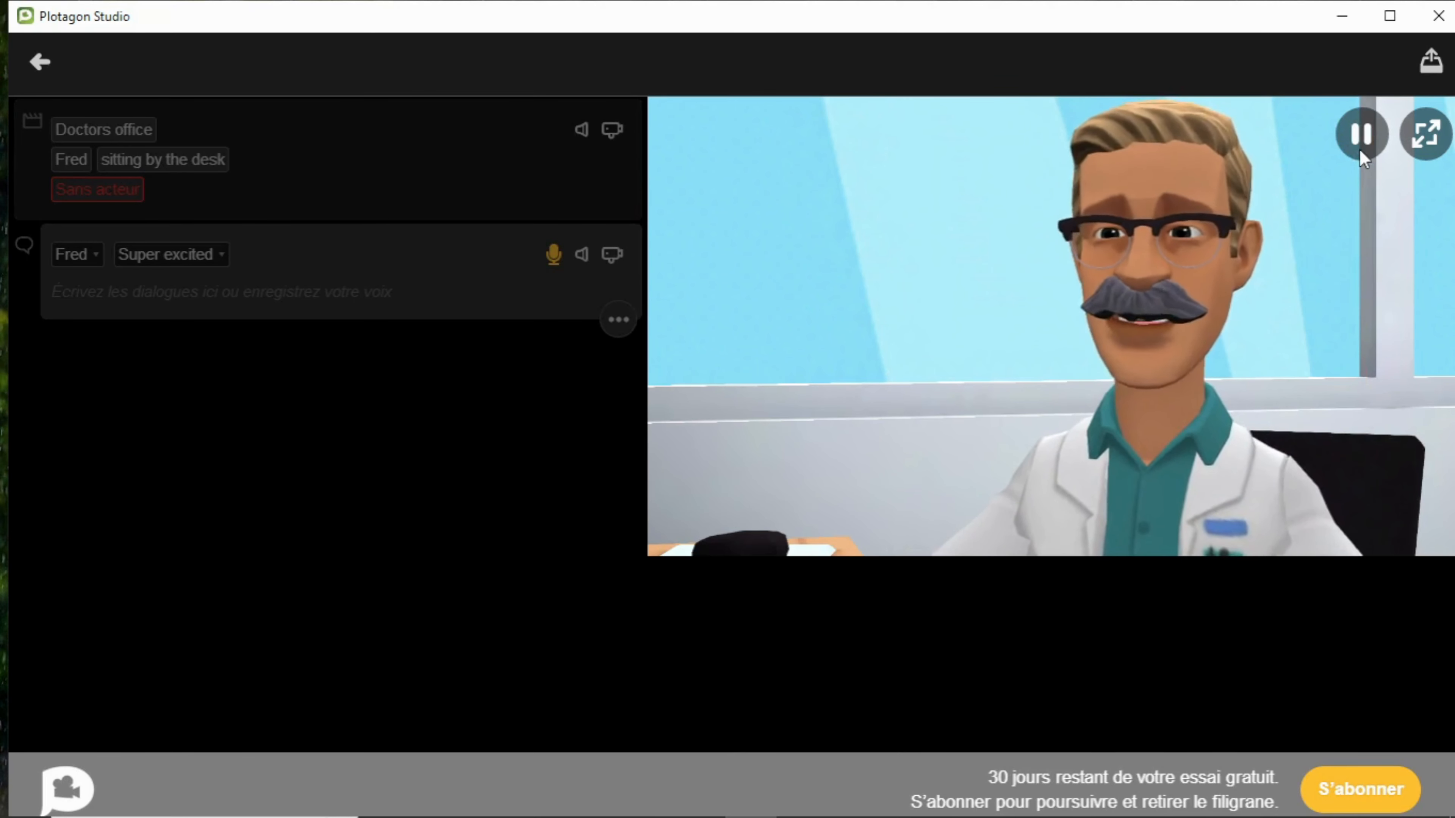
- Set the dialogue line's expression to Yawning and play the scene
{"action": "left_click", "coordinate": [212, 259]}
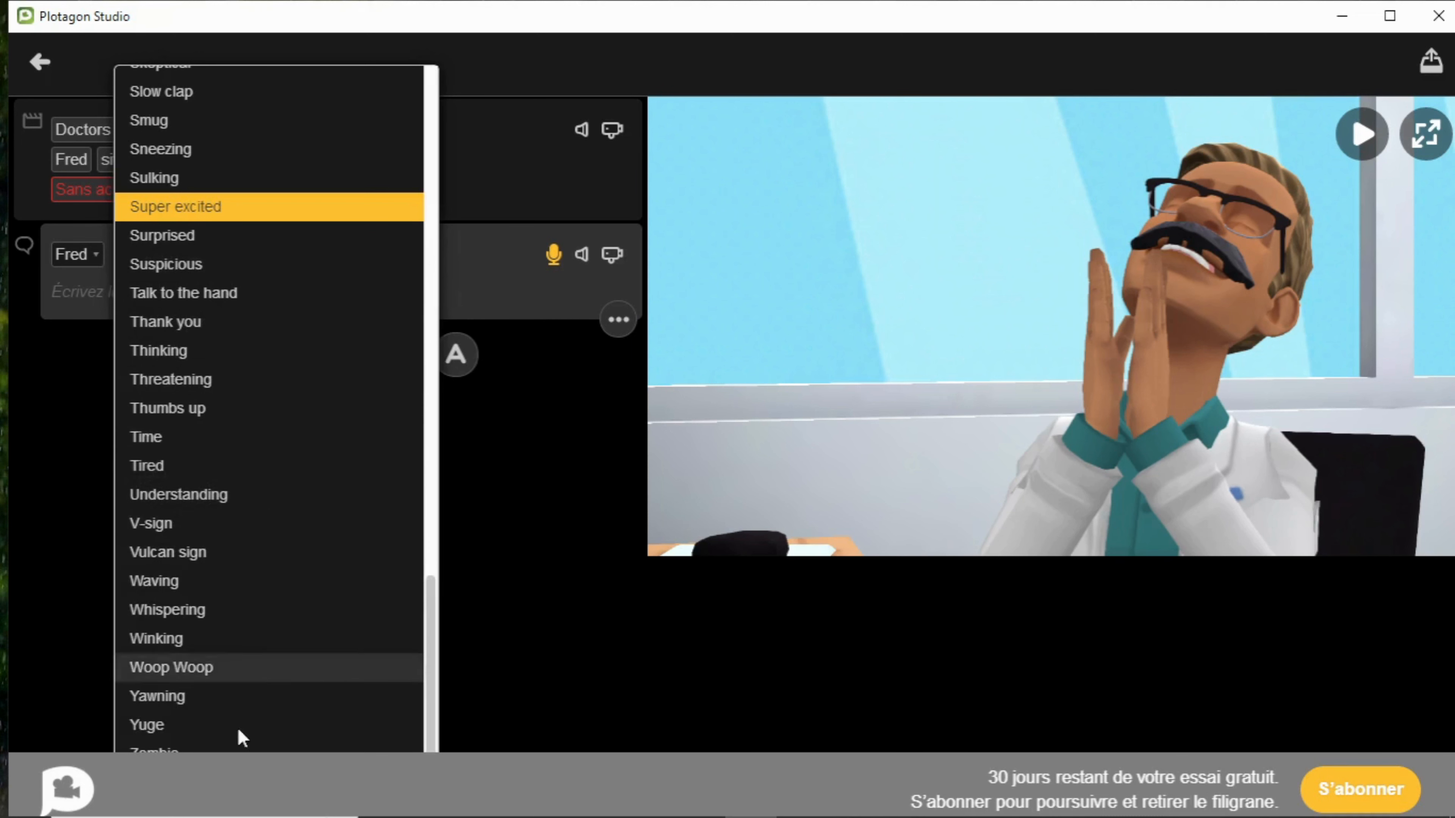
{"action": "left_click", "coordinate": [247, 696]}
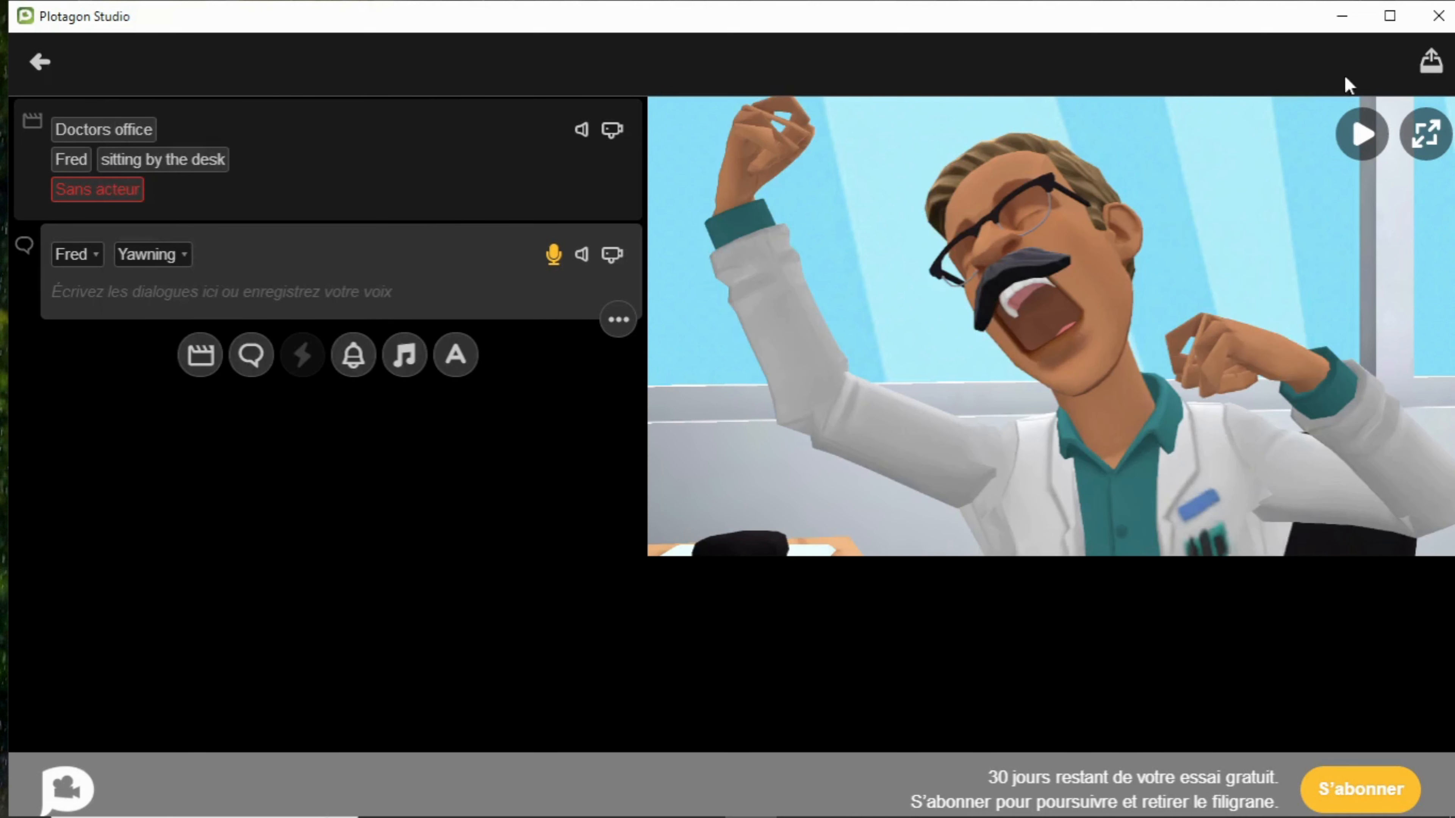
{"action": "left_click", "coordinate": [1361, 134]}
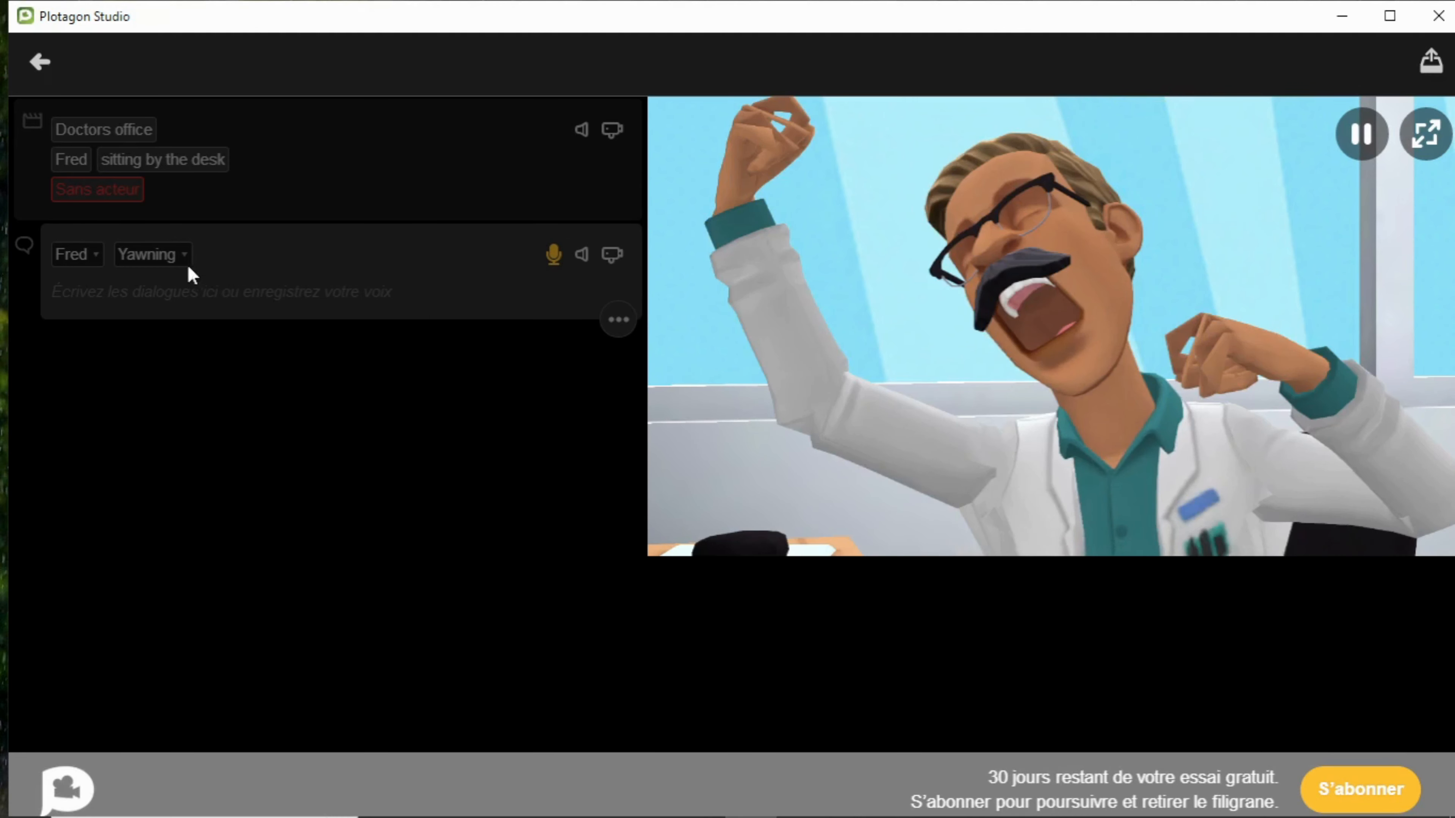
- Try the Look right expression on Fred's dialogue line
{"action": "left_click", "coordinate": [186, 263]}
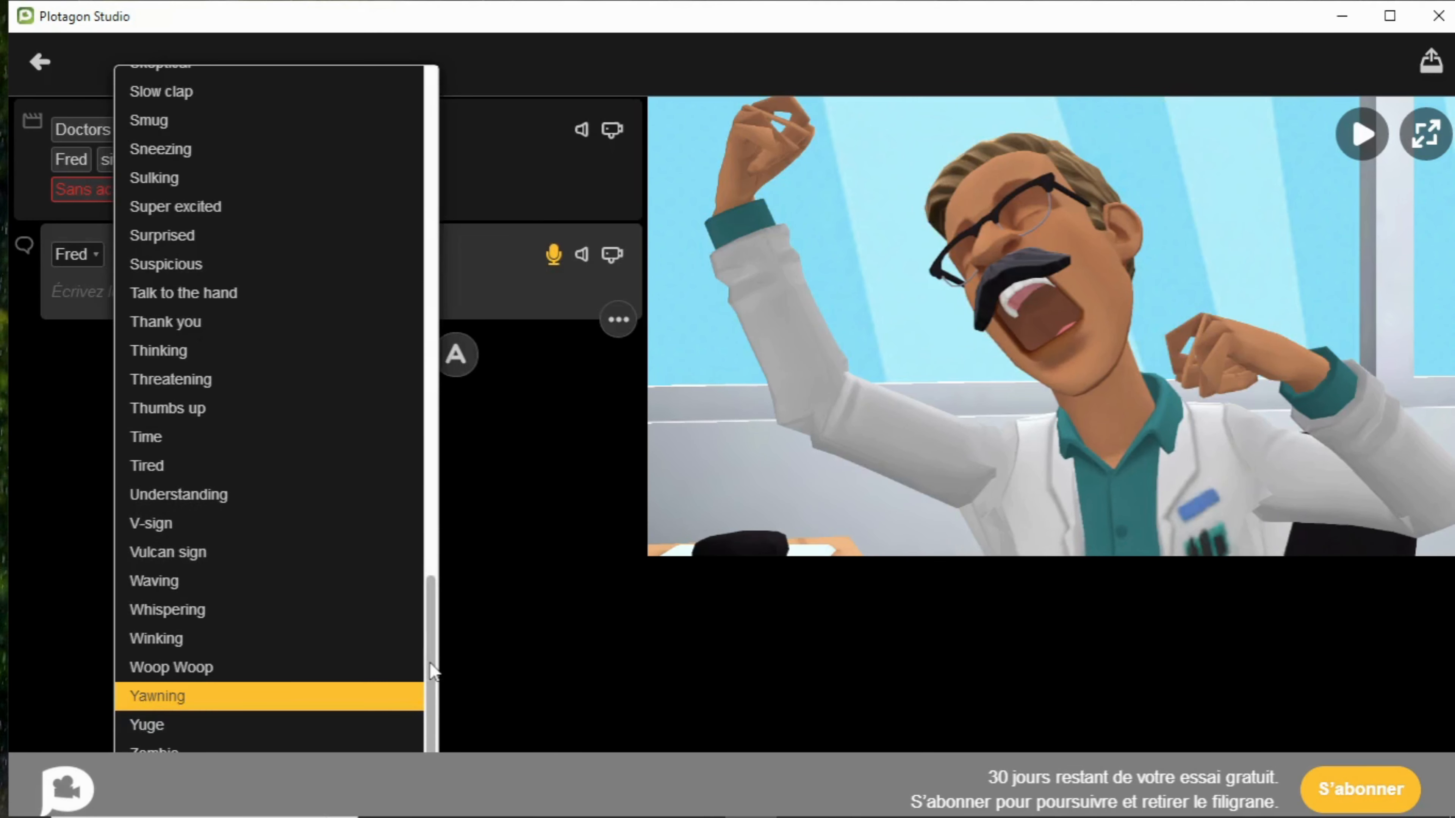
{"action": "left_click_drag", "start_coordinate": [431, 567], "coordinate": [422, 399]}
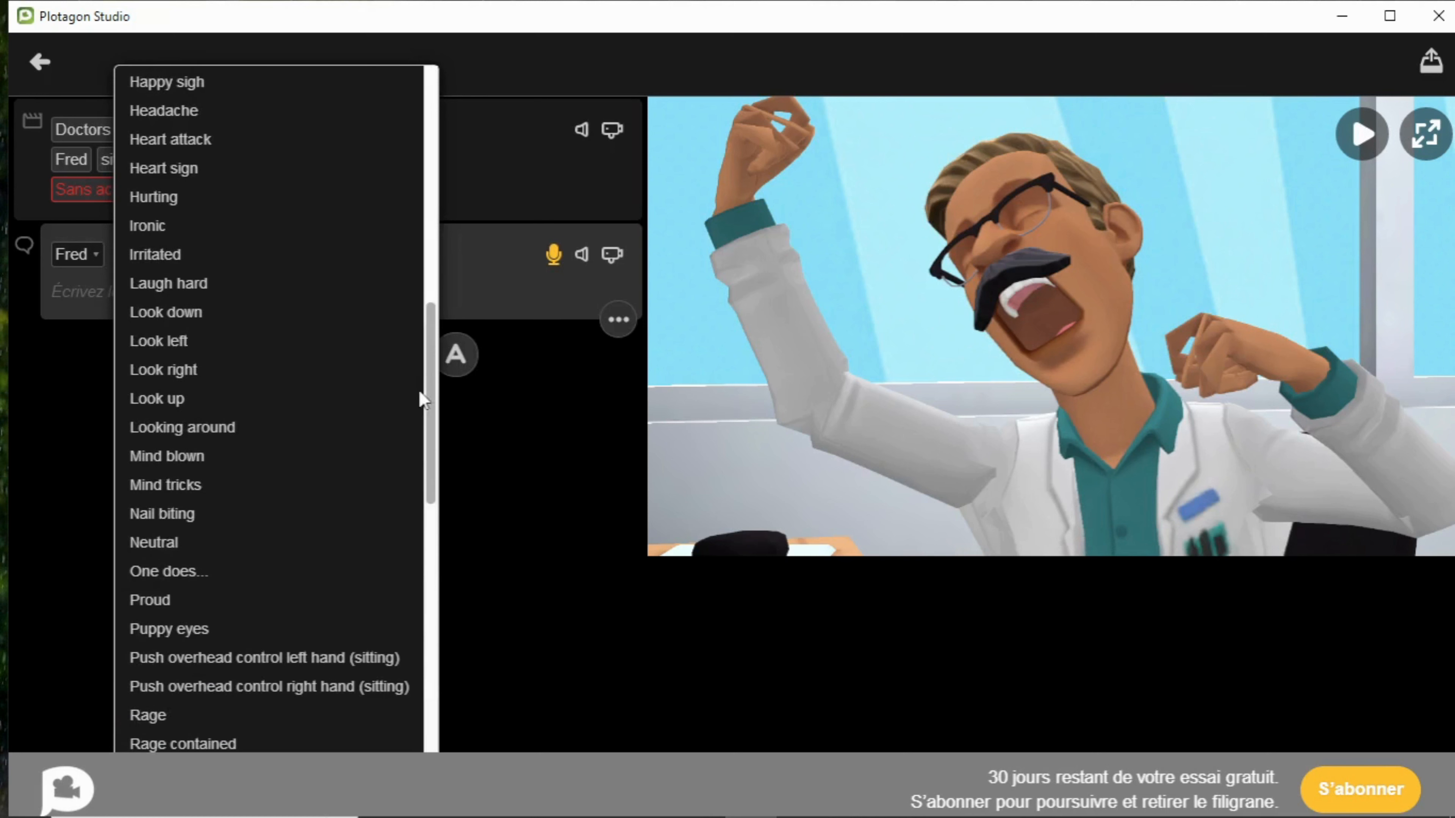
{"action": "left_click", "coordinate": [209, 370]}
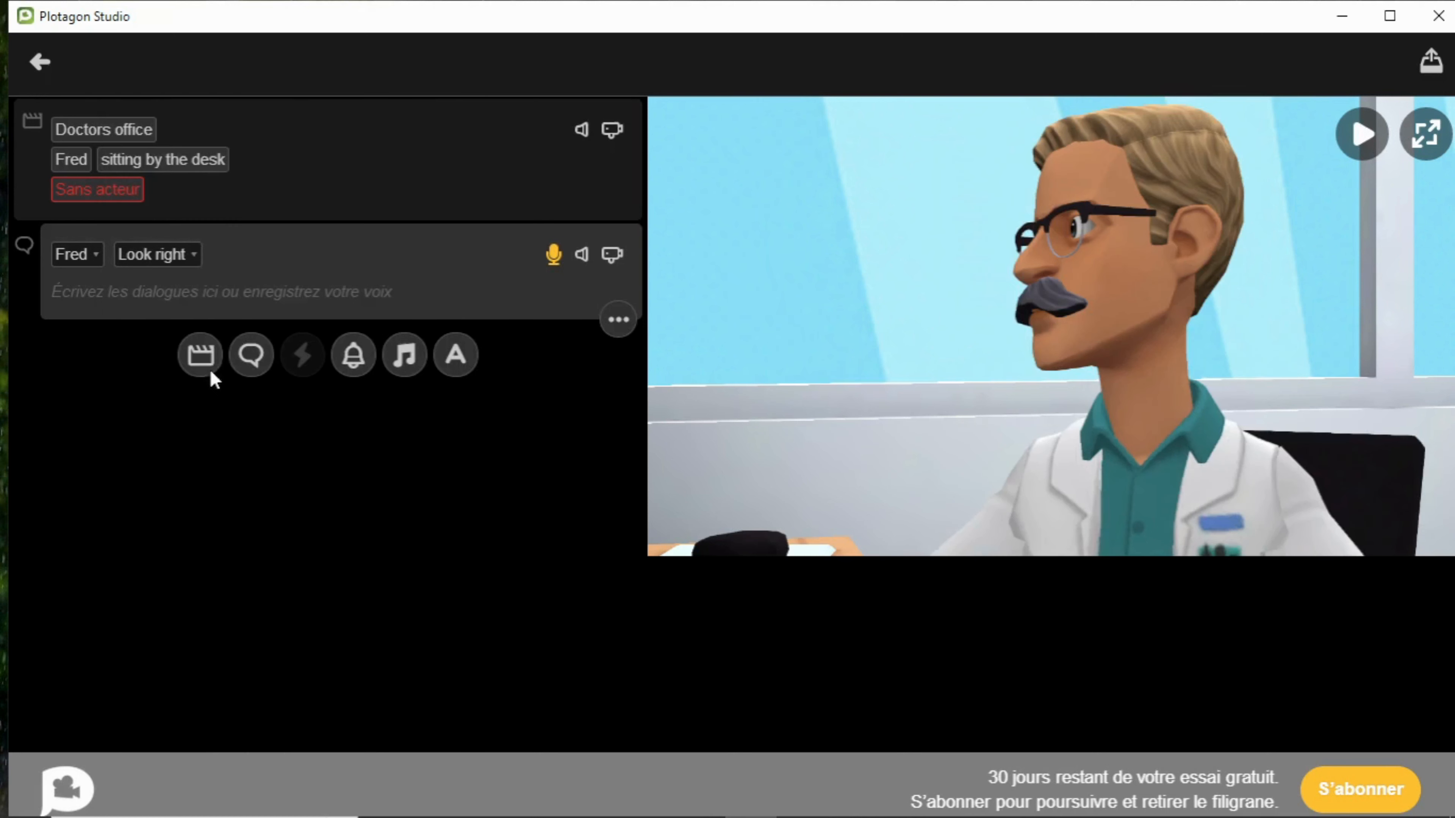
- Set Fred's dialogue line expression to Exploding Brofist
{"action": "left_click", "coordinate": [182, 246]}
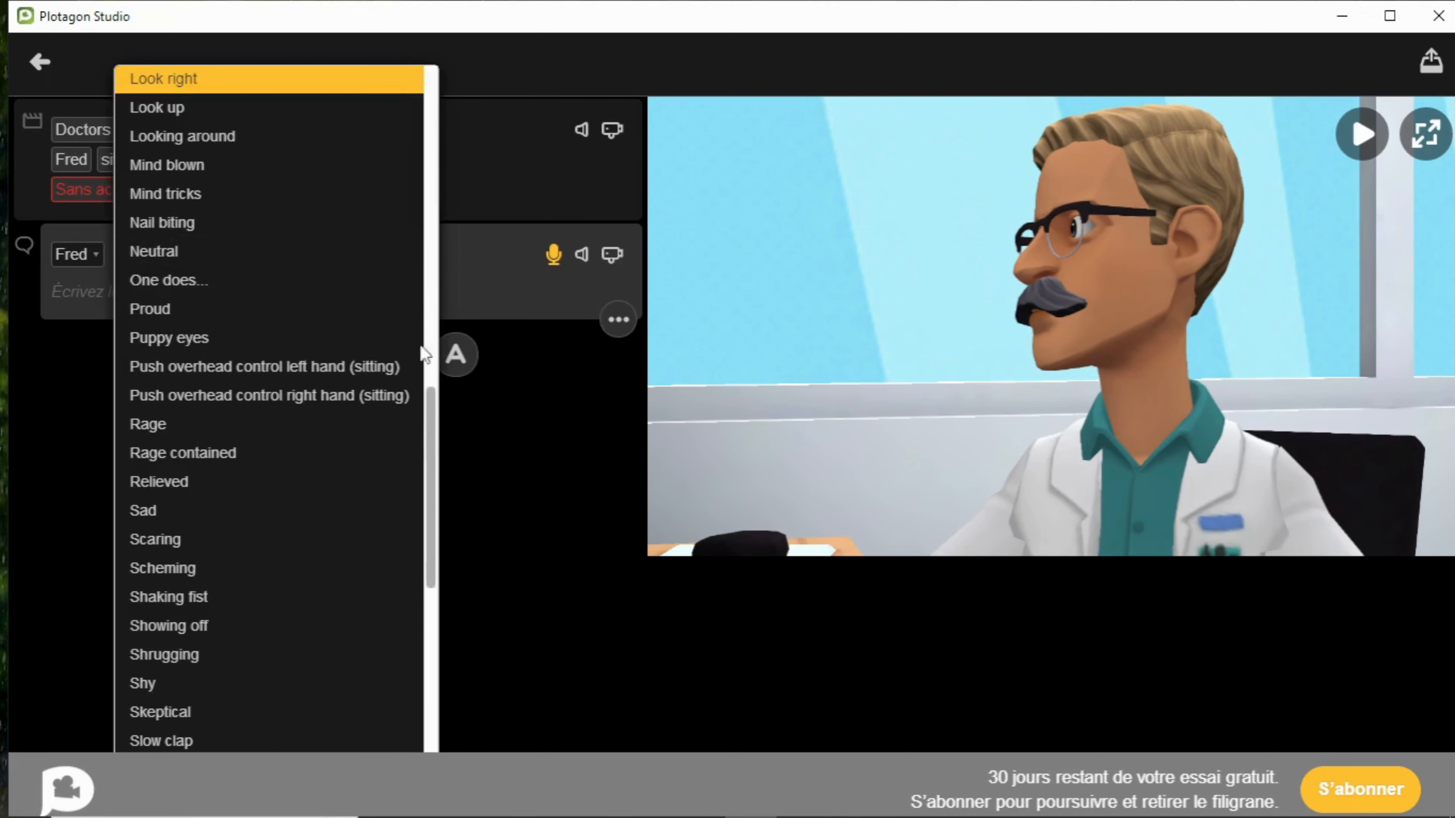
{"action": "scroll", "coordinate": [407, 316], "scroll_direction": "up", "scroll_amount": 5}
{"action": "left_click", "coordinate": [254, 245]}
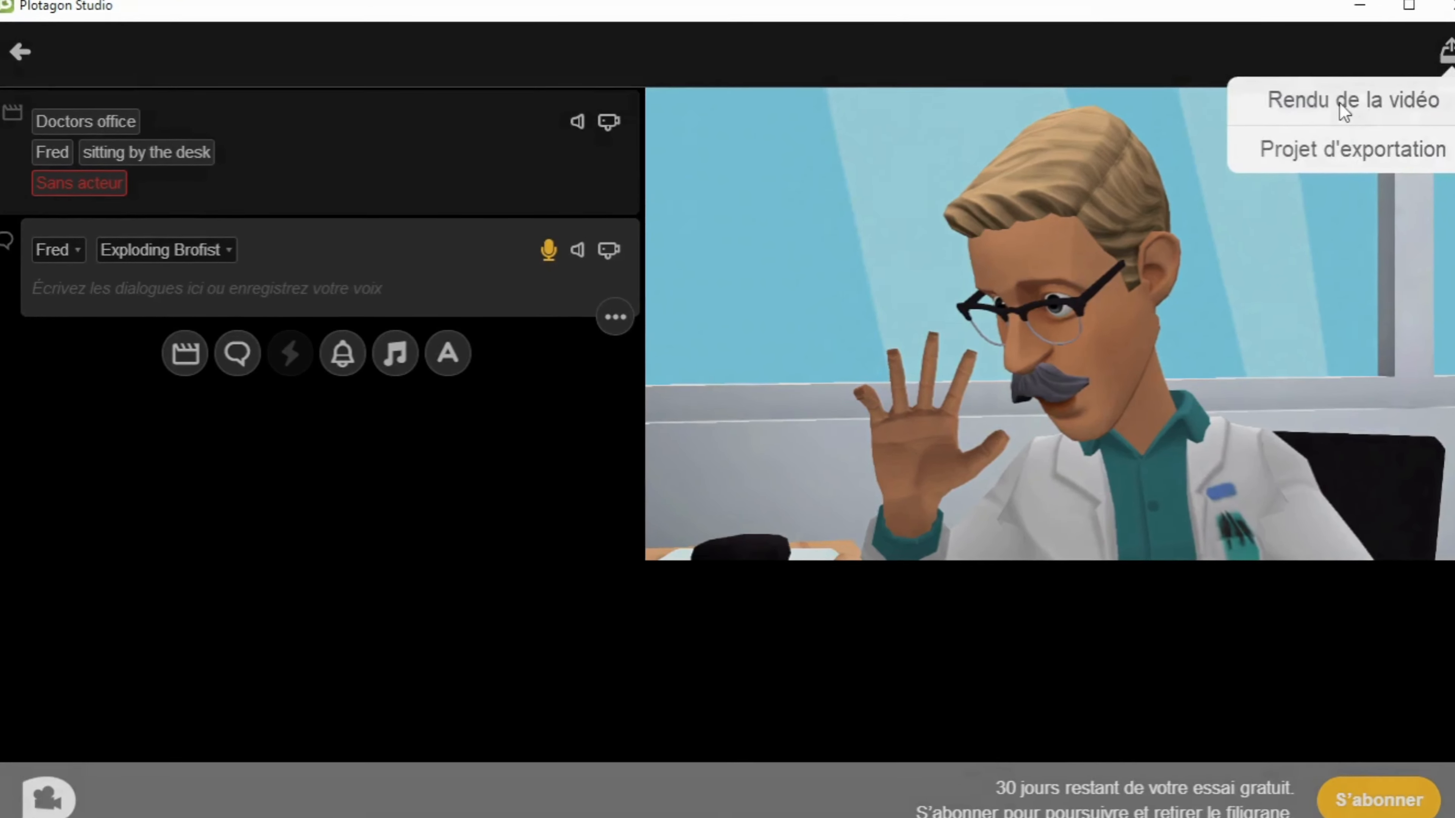
- Open the video rendering options, choose the 720p resolution and render the video
{"action": "left_click", "coordinate": [1340, 103]}
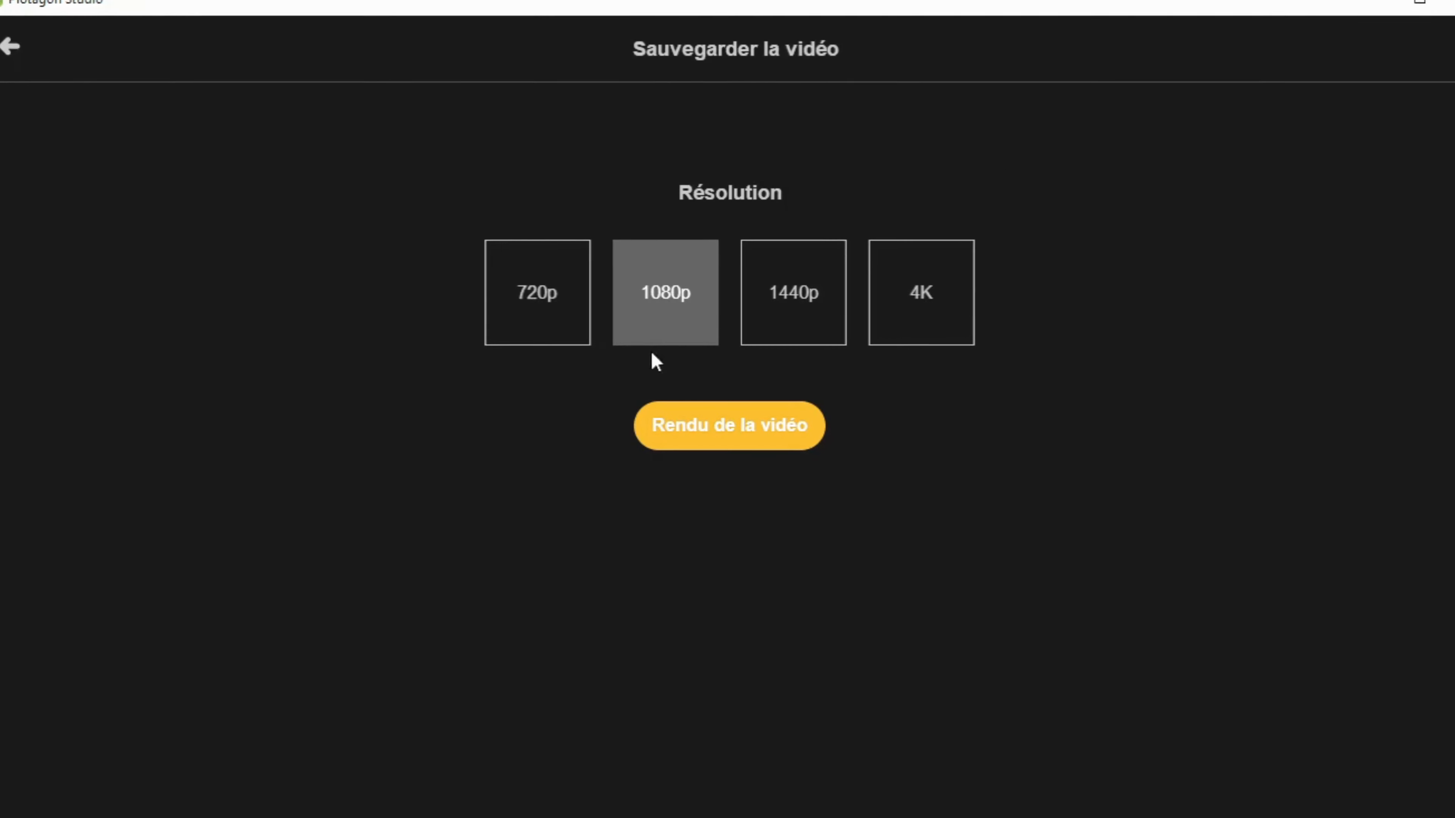
{"action": "left_click", "coordinate": [521, 319]}
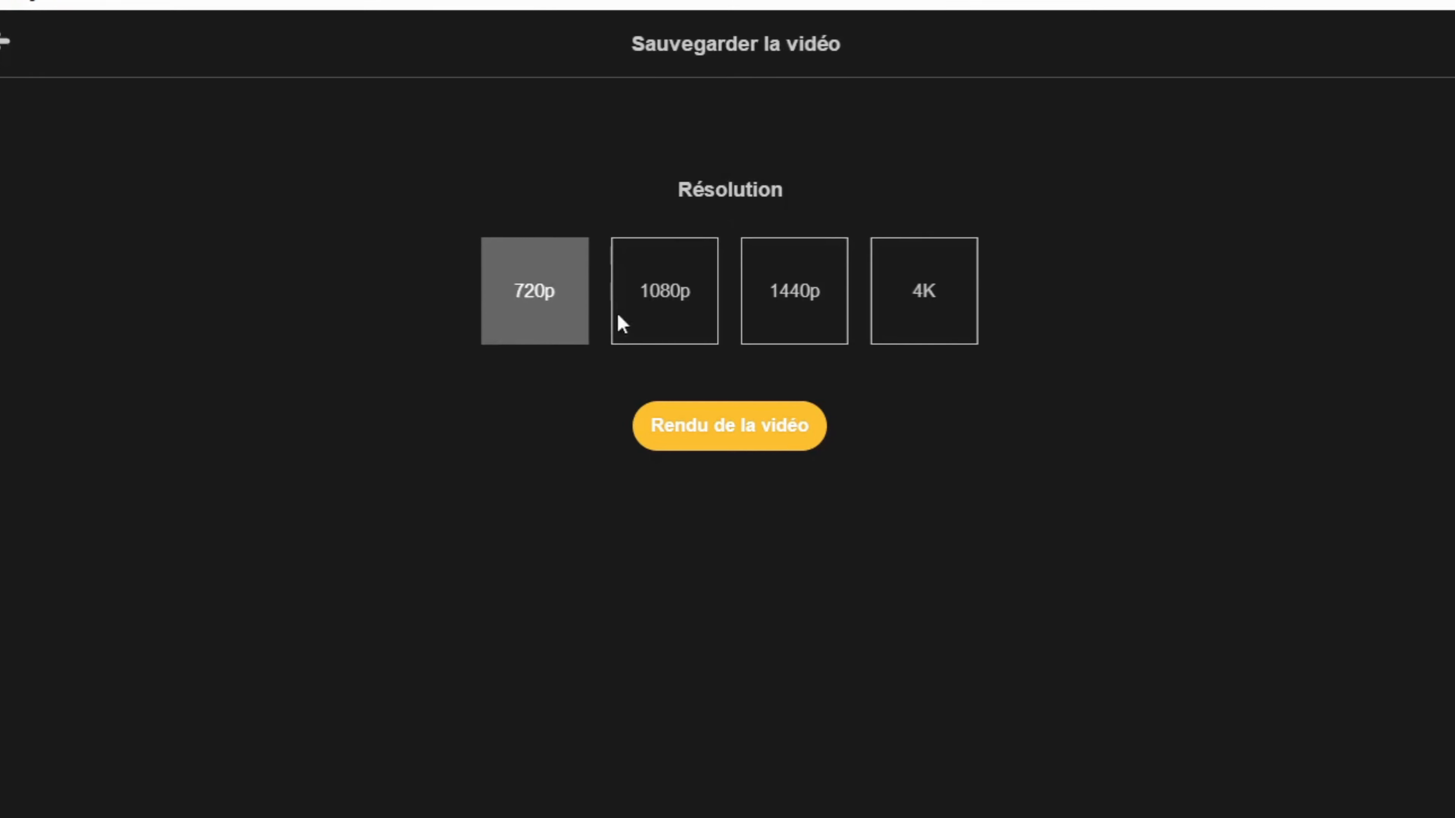
{"action": "left_click", "coordinate": [657, 317]}
{"action": "left_click", "coordinate": [749, 324]}
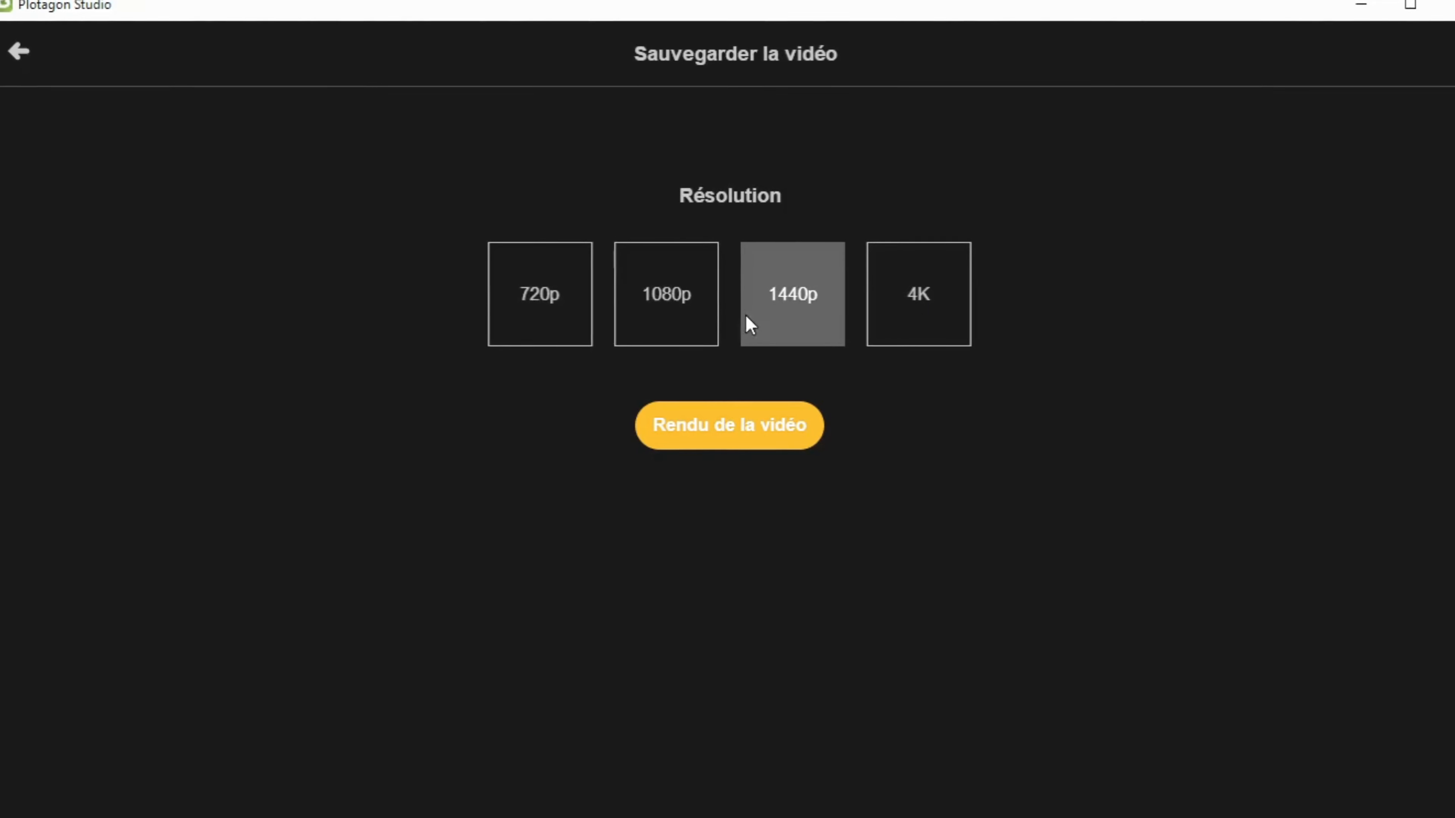
{"action": "left_click", "coordinate": [911, 310]}
{"action": "left_click", "coordinate": [562, 340]}
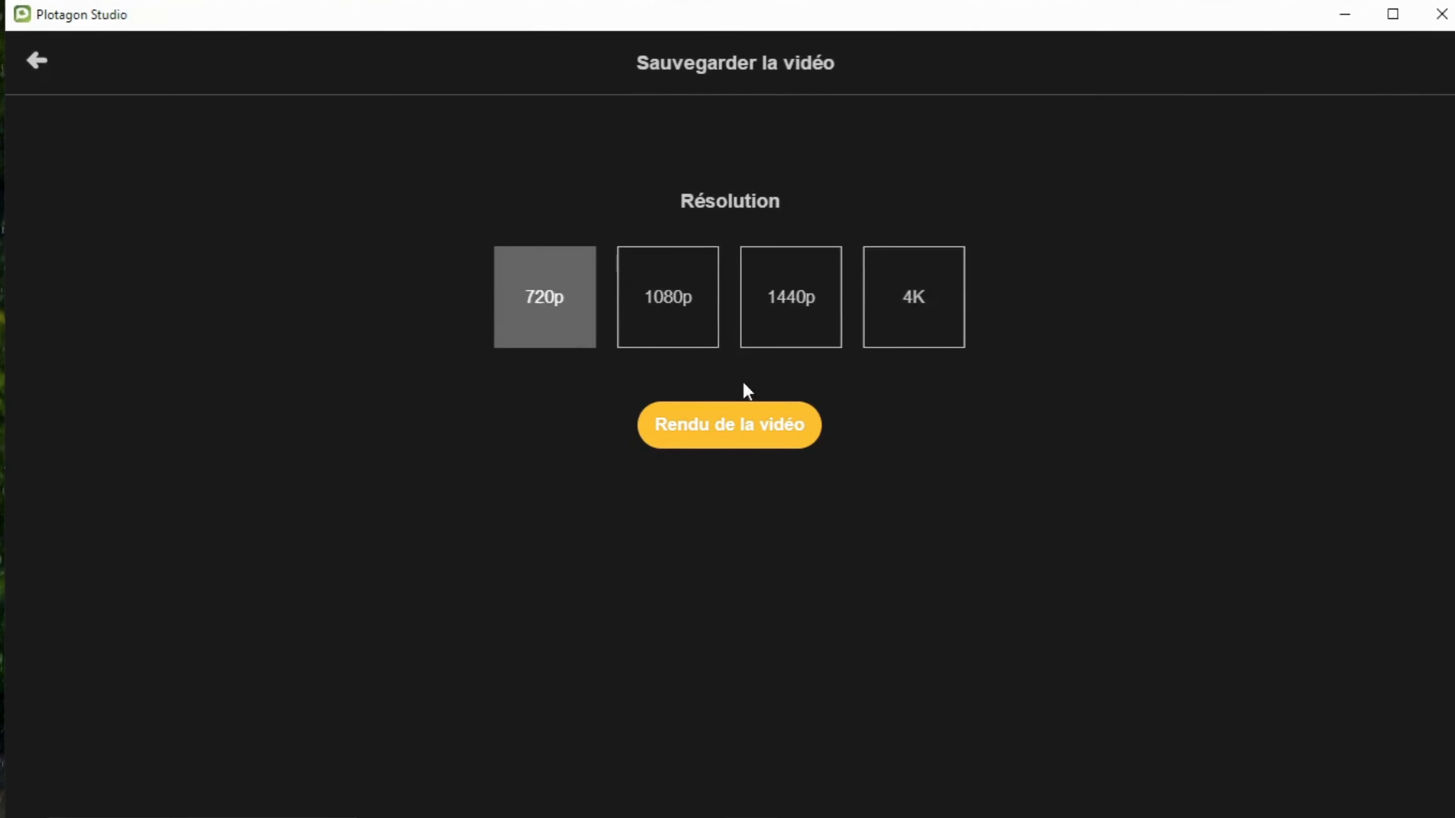
{"action": "left_click", "coordinate": [722, 421]}
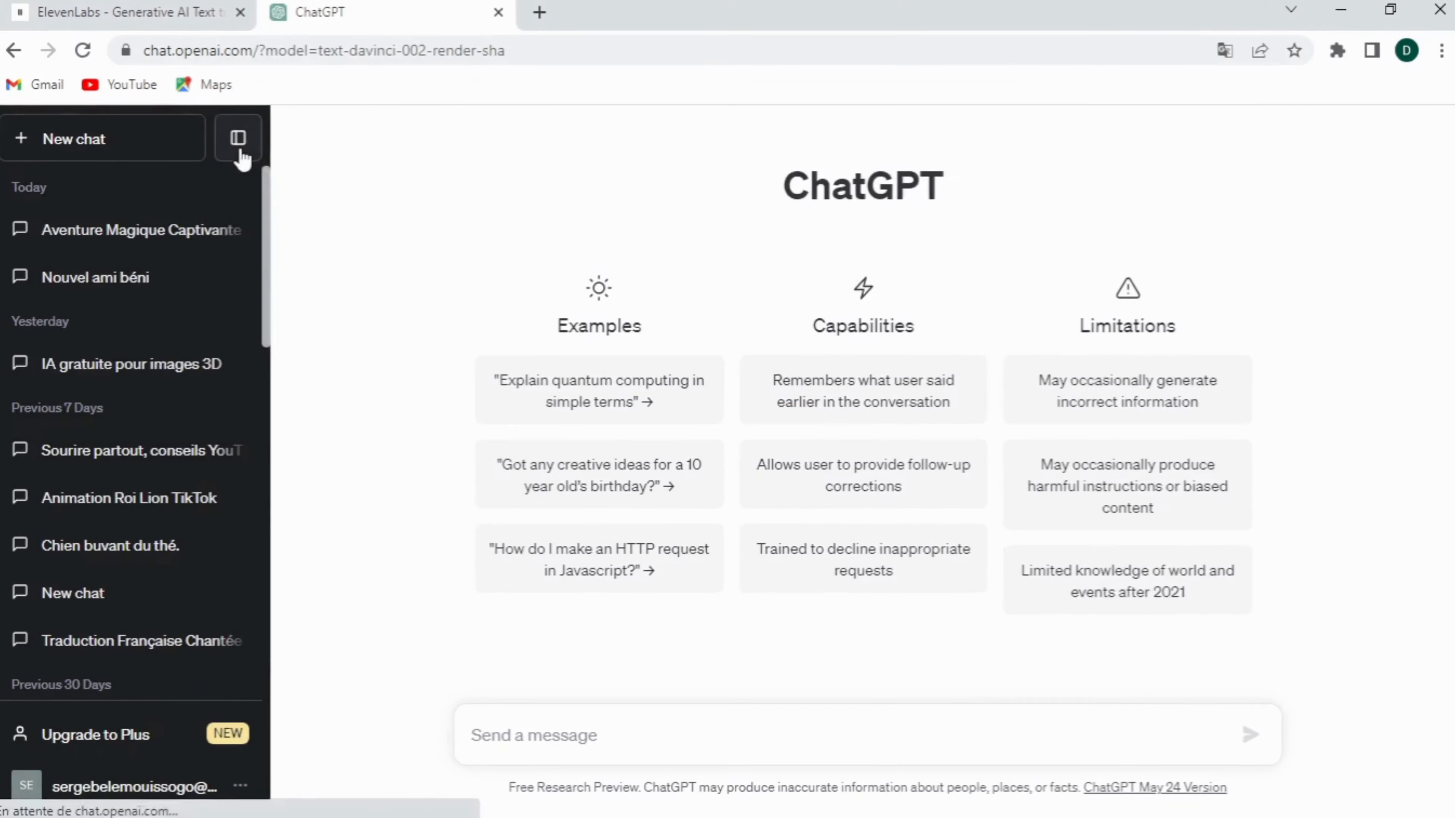
- In ChatGPT, hide the chat sidebar and send the prompt "Dialogue drôle entre deux personnes ( une courte histoire drôle)"
{"action": "left_click", "coordinate": [240, 150]}
{"action": "left_click", "coordinate": [518, 745]}
{"action": "type", "text": "Dialo"}
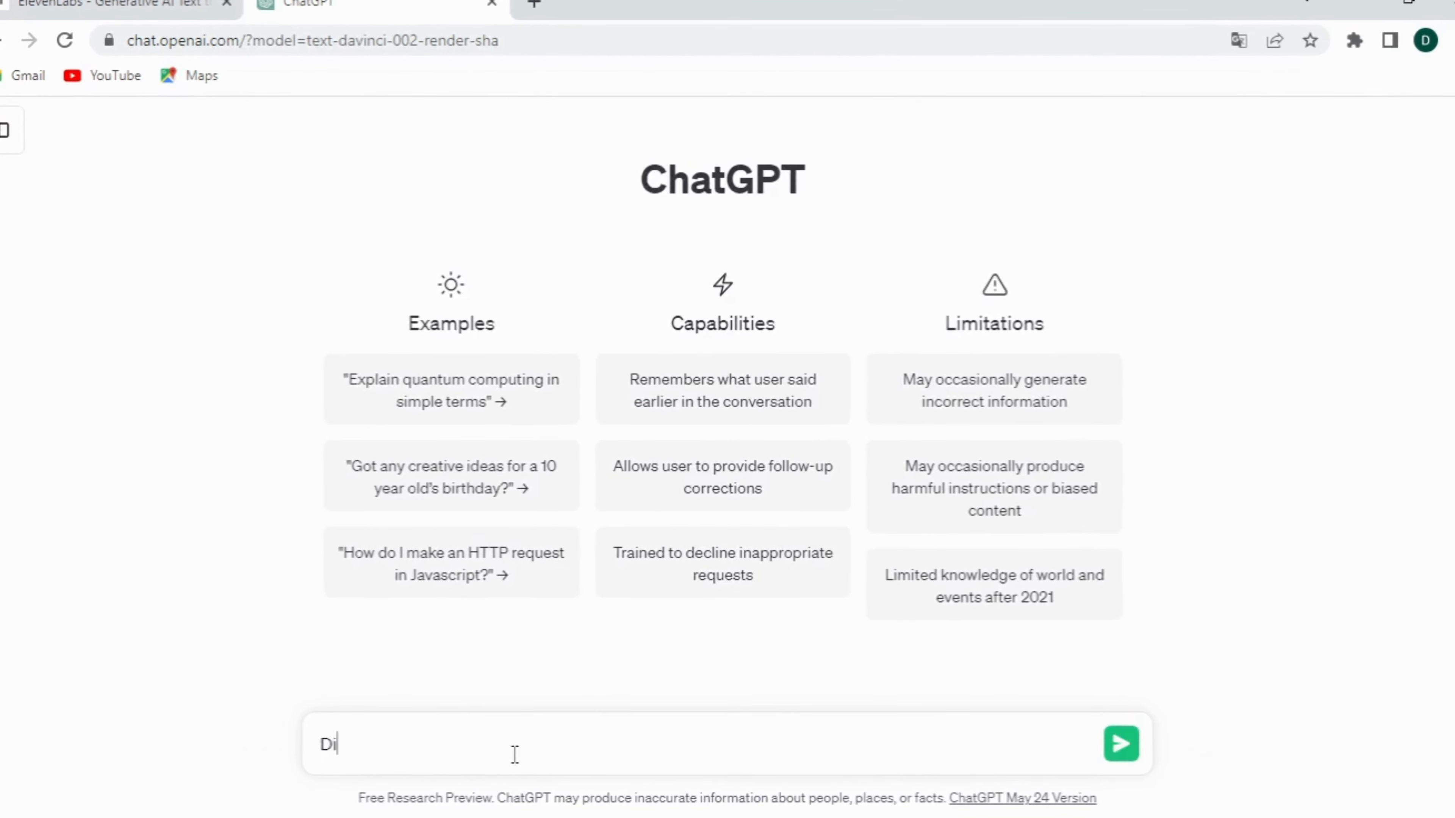
{"action": "type", "text": "gue drole"}
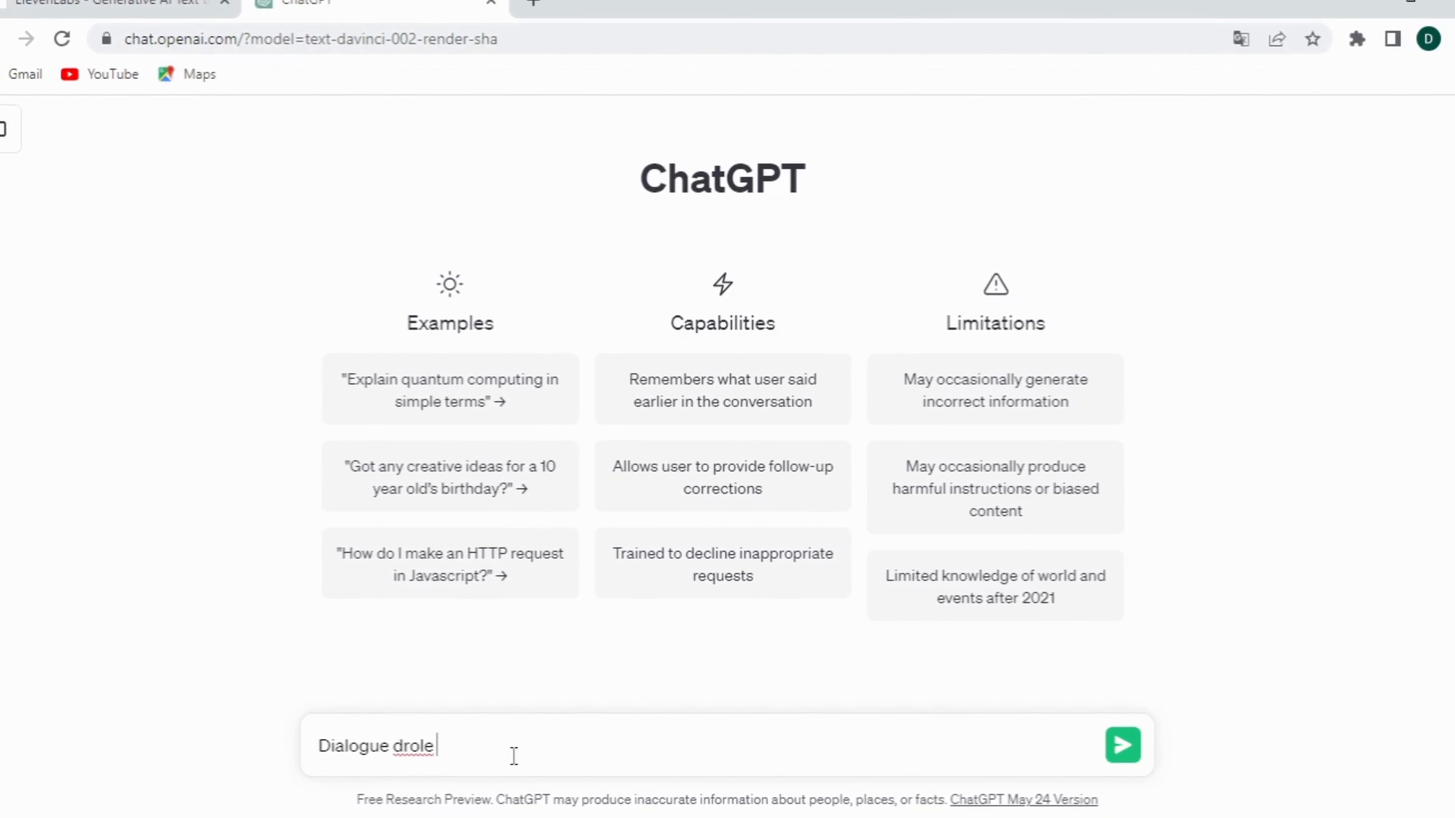
{"action": "right_click", "coordinate": [418, 748]}
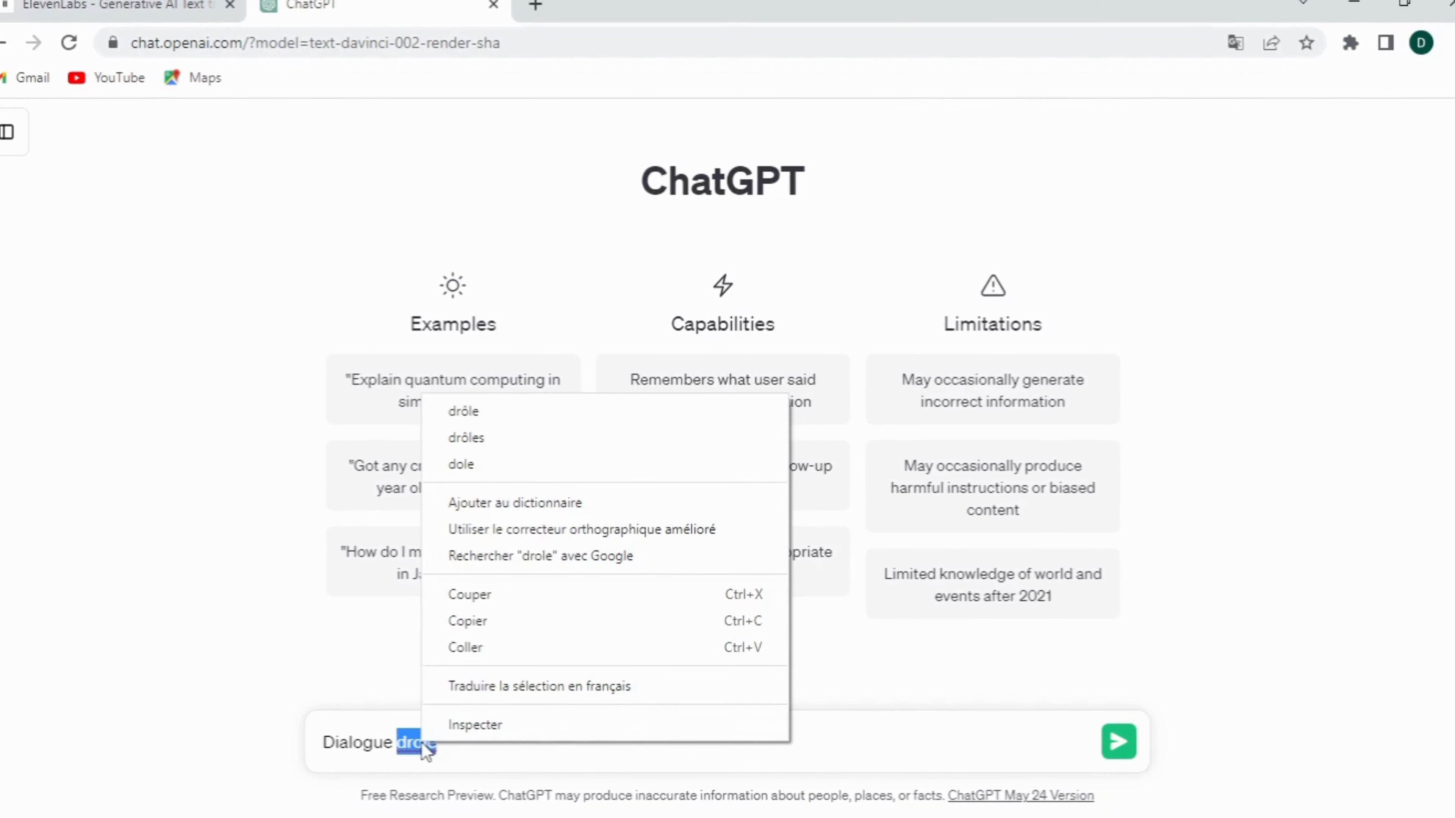
{"action": "left_click", "coordinate": [514, 405]}
{"action": "type", "text": "personnes ( une cour"}
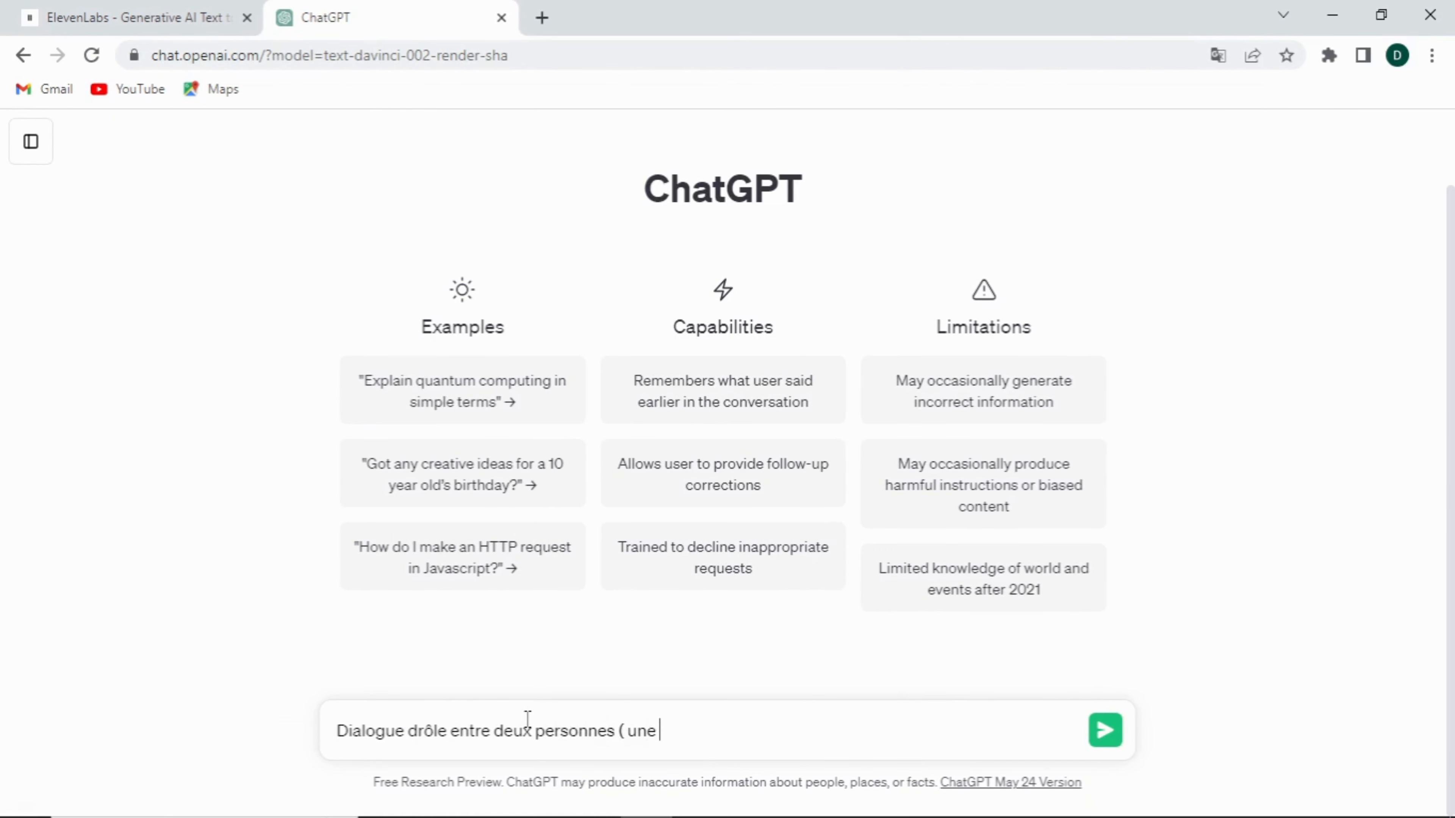
{"action": "type", "text": "te histoire drole)"}
{"action": "right_click", "coordinate": [791, 732]}
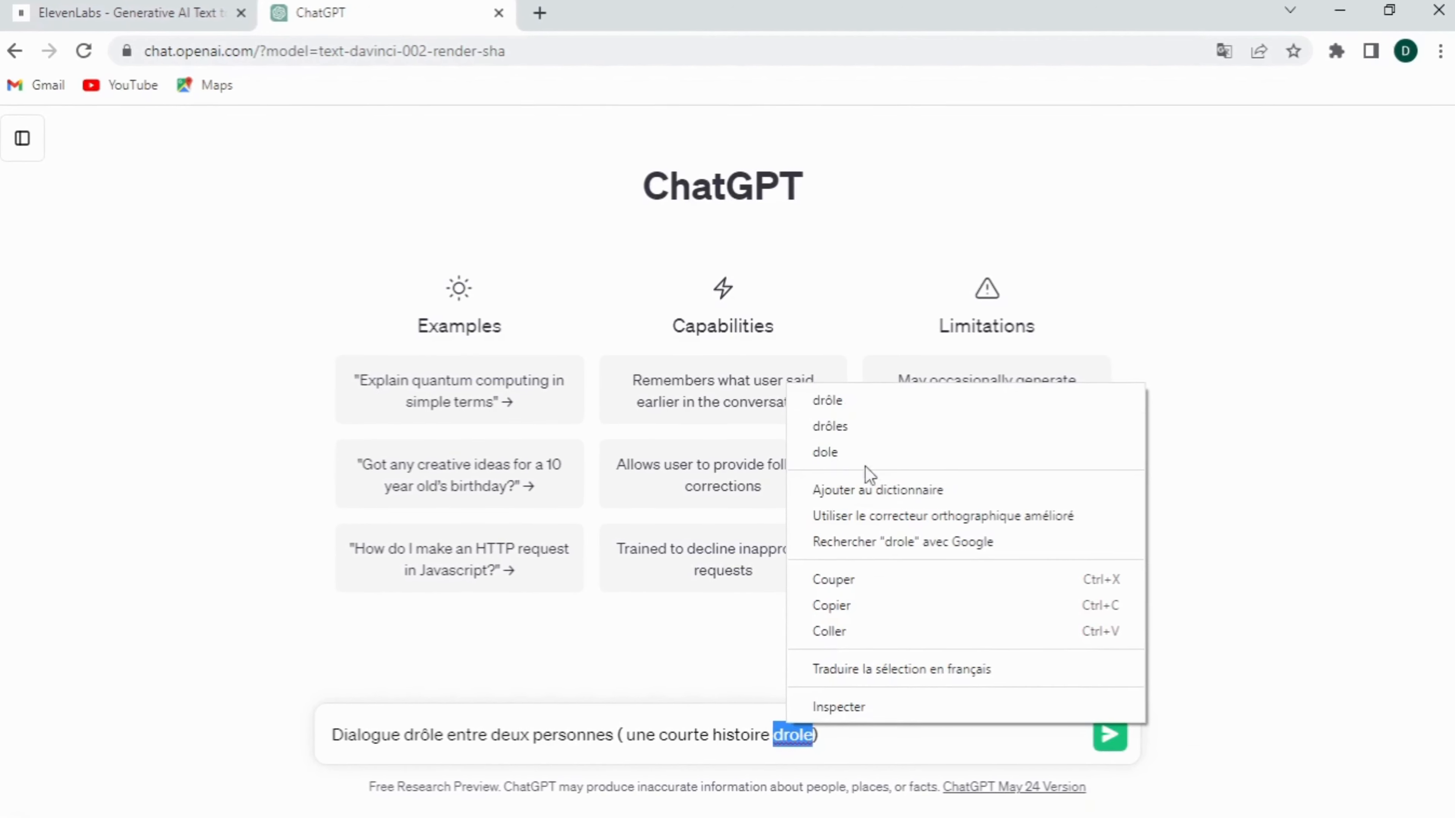
{"action": "left_click", "coordinate": [866, 410]}
{"action": "key", "text": "Return"}
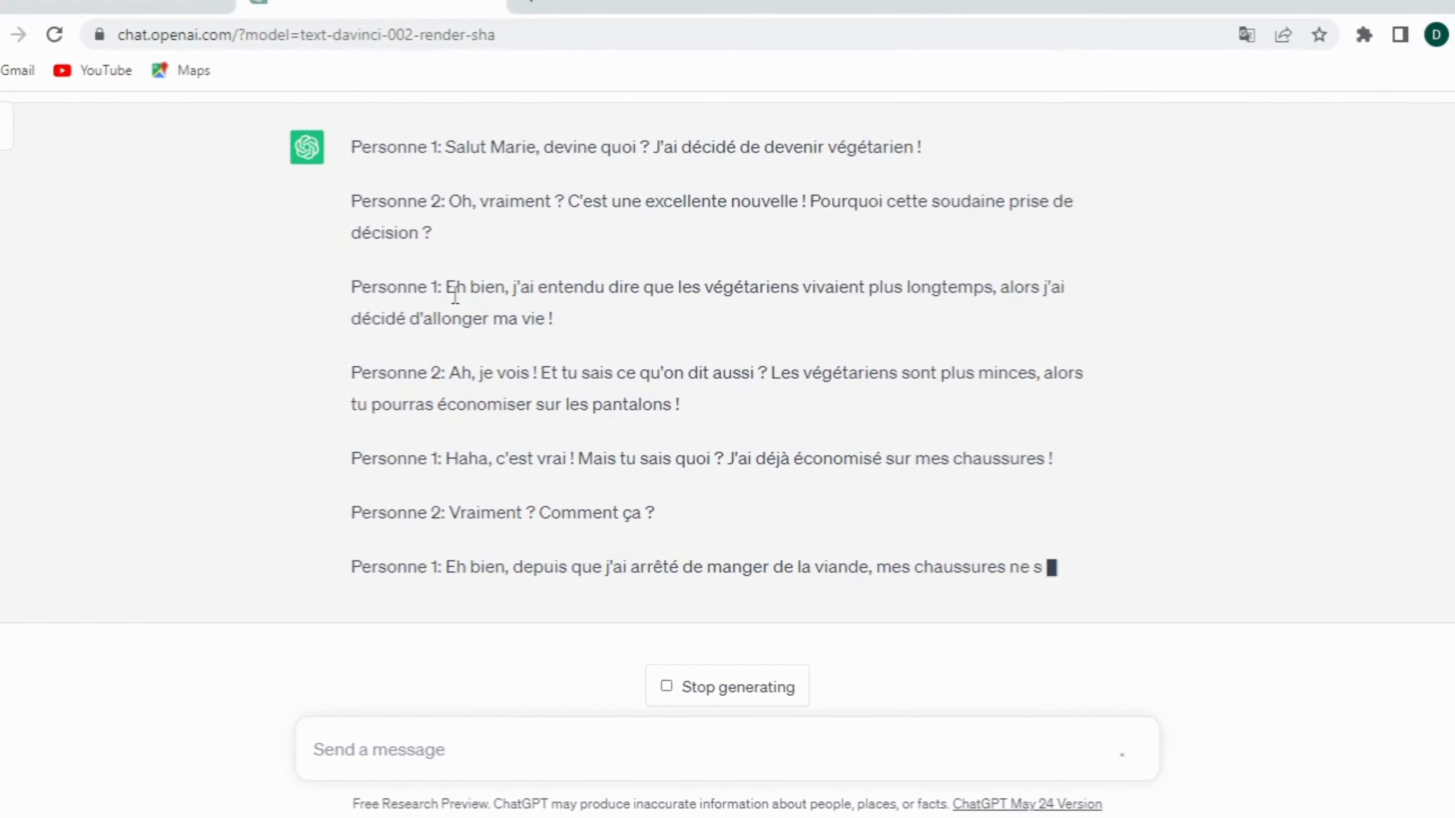
- Copy Personne 1's opening line from the ChatGPT dialogue and replace the ElevenLabs greeting text with it
{"action": "scroll", "coordinate": [727, 401], "scroll_direction": "down", "scroll_amount": 3}
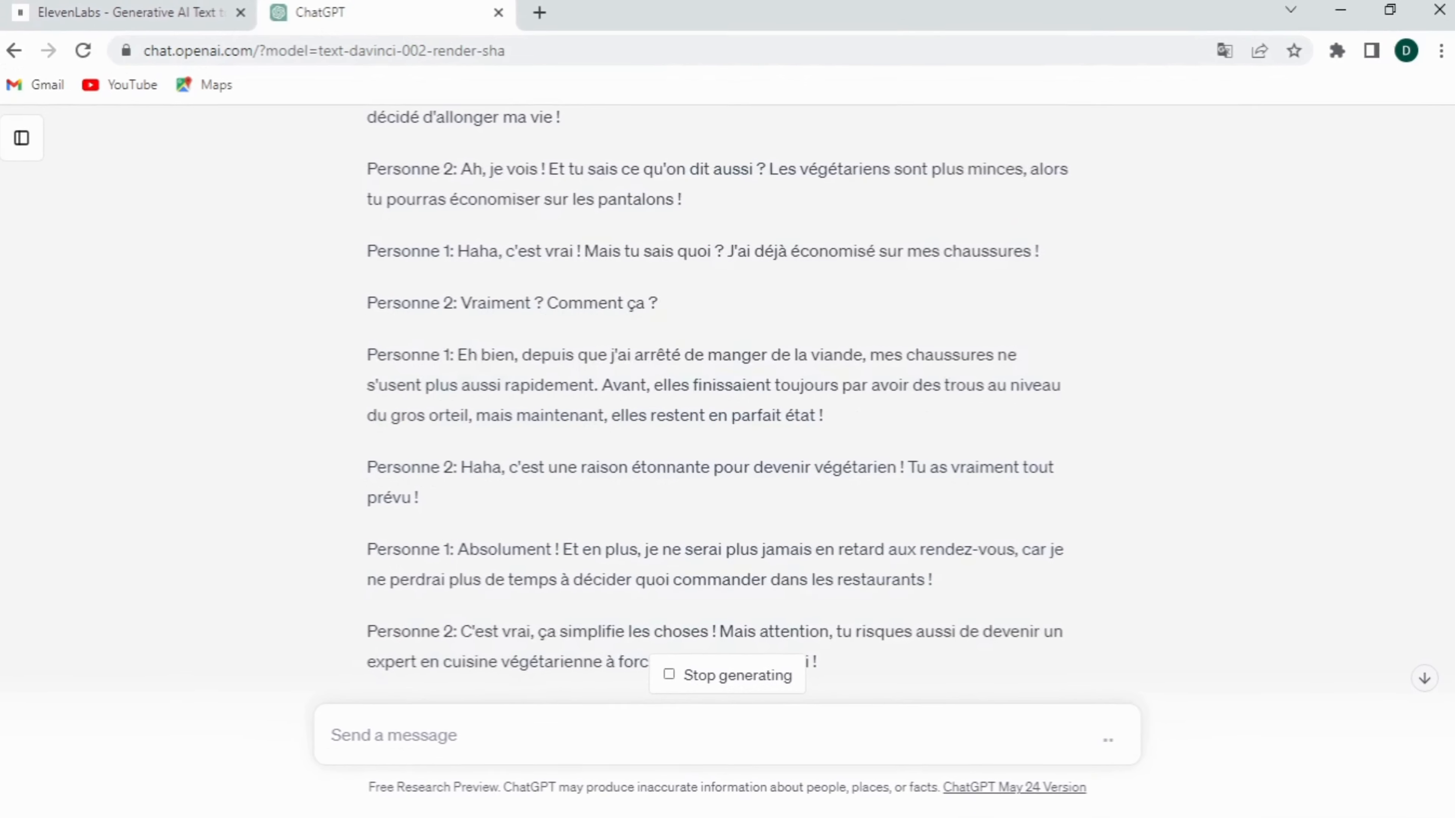
{"action": "scroll", "coordinate": [727, 401], "scroll_direction": "up", "scroll_amount": 2}
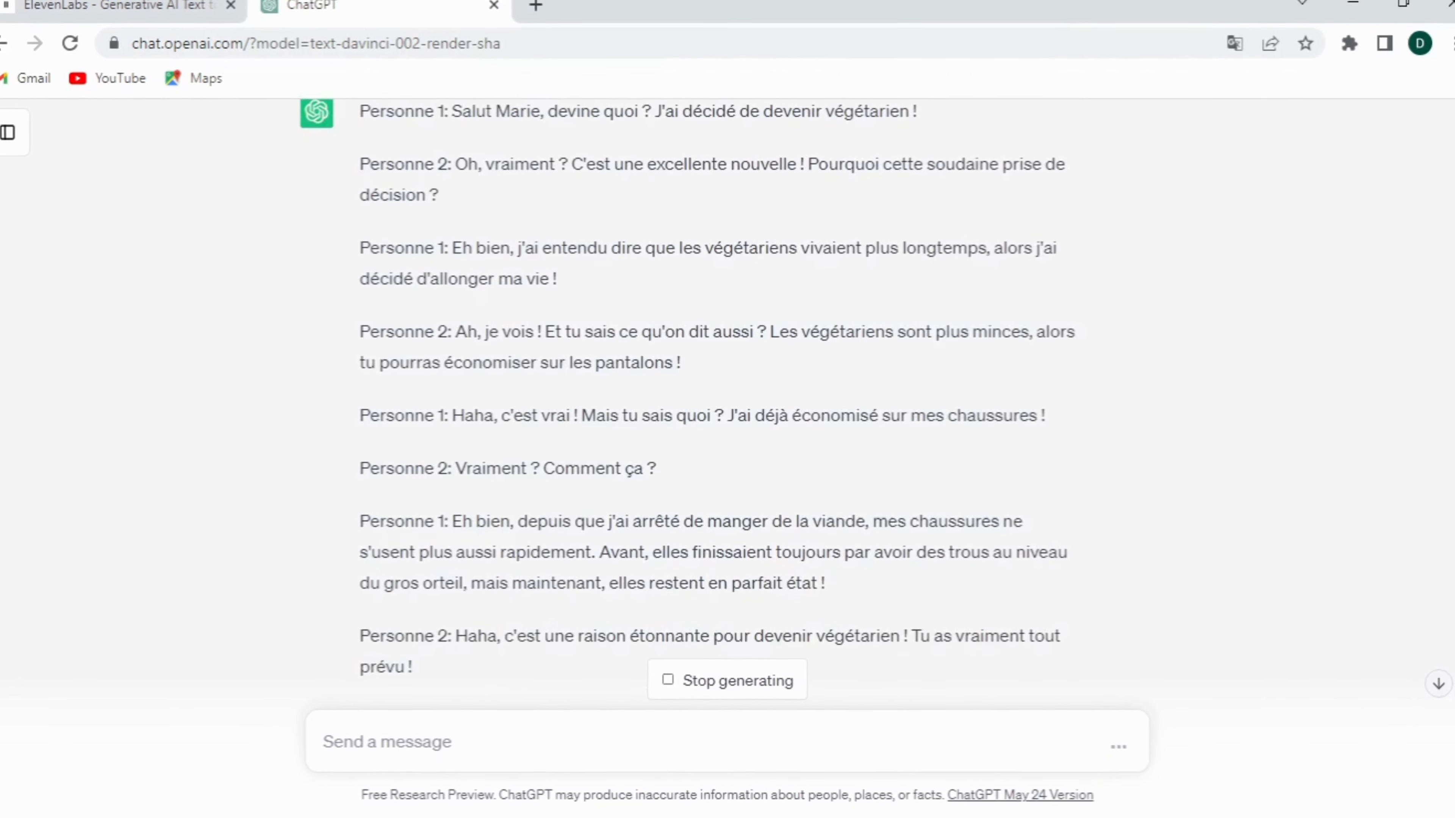
{"action": "scroll", "coordinate": [728, 401], "scroll_direction": "up", "scroll_amount": 1}
{"action": "mouse_move", "coordinate": [447, 184]}
{"action": "left_mouse_down"}
{"action": "mouse_move", "coordinate": [948, 204]}
{"action": "mouse_move", "coordinate": [919, 183]}
{"action": "mouse_move", "coordinate": [491, 229]}
{"action": "mouse_move", "coordinate": [450, 183]}
{"action": "left_mouse_up"}
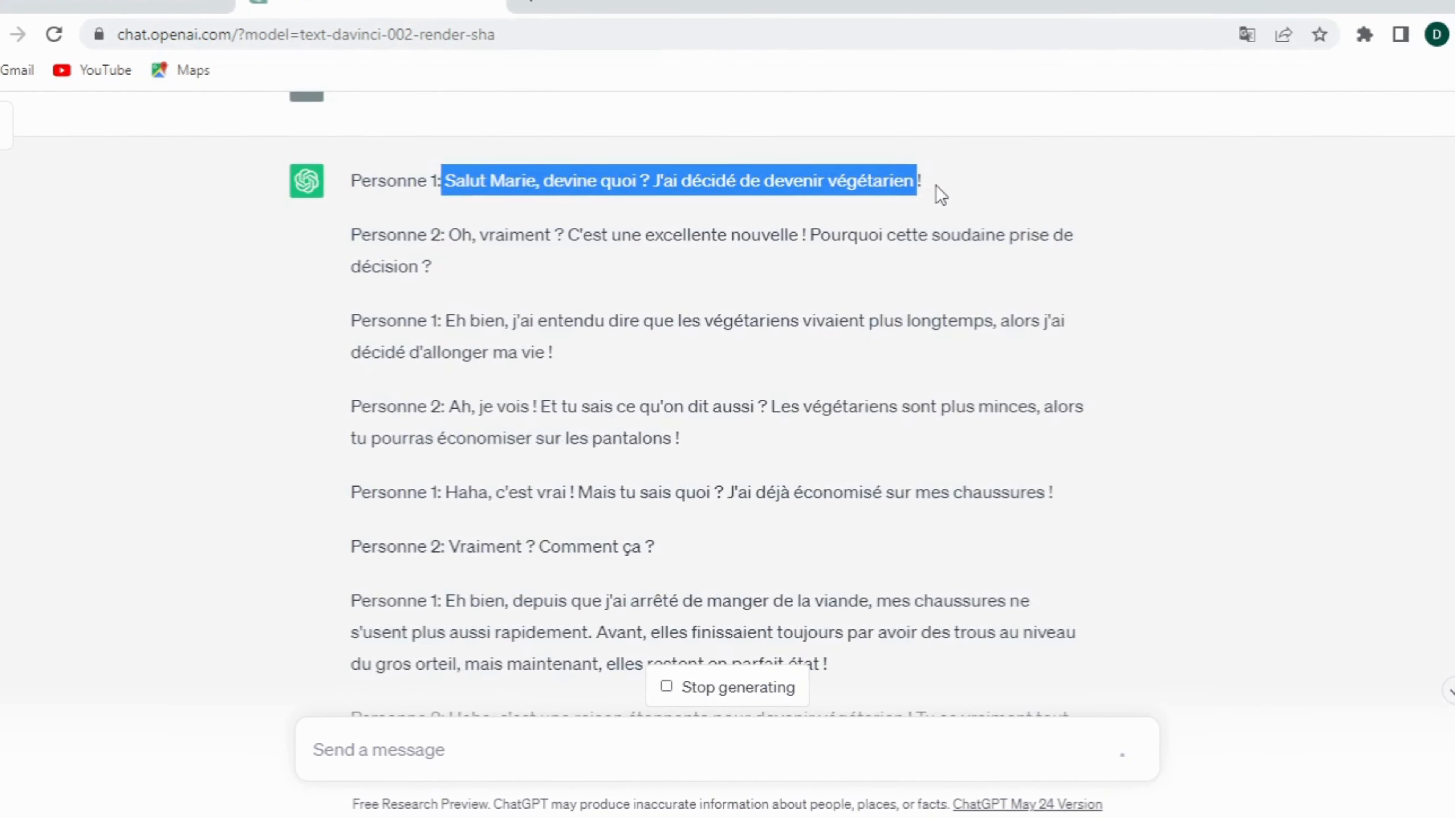
{"action": "right_click", "coordinate": [450, 181]}
{"action": "left_click", "coordinate": [505, 208]}
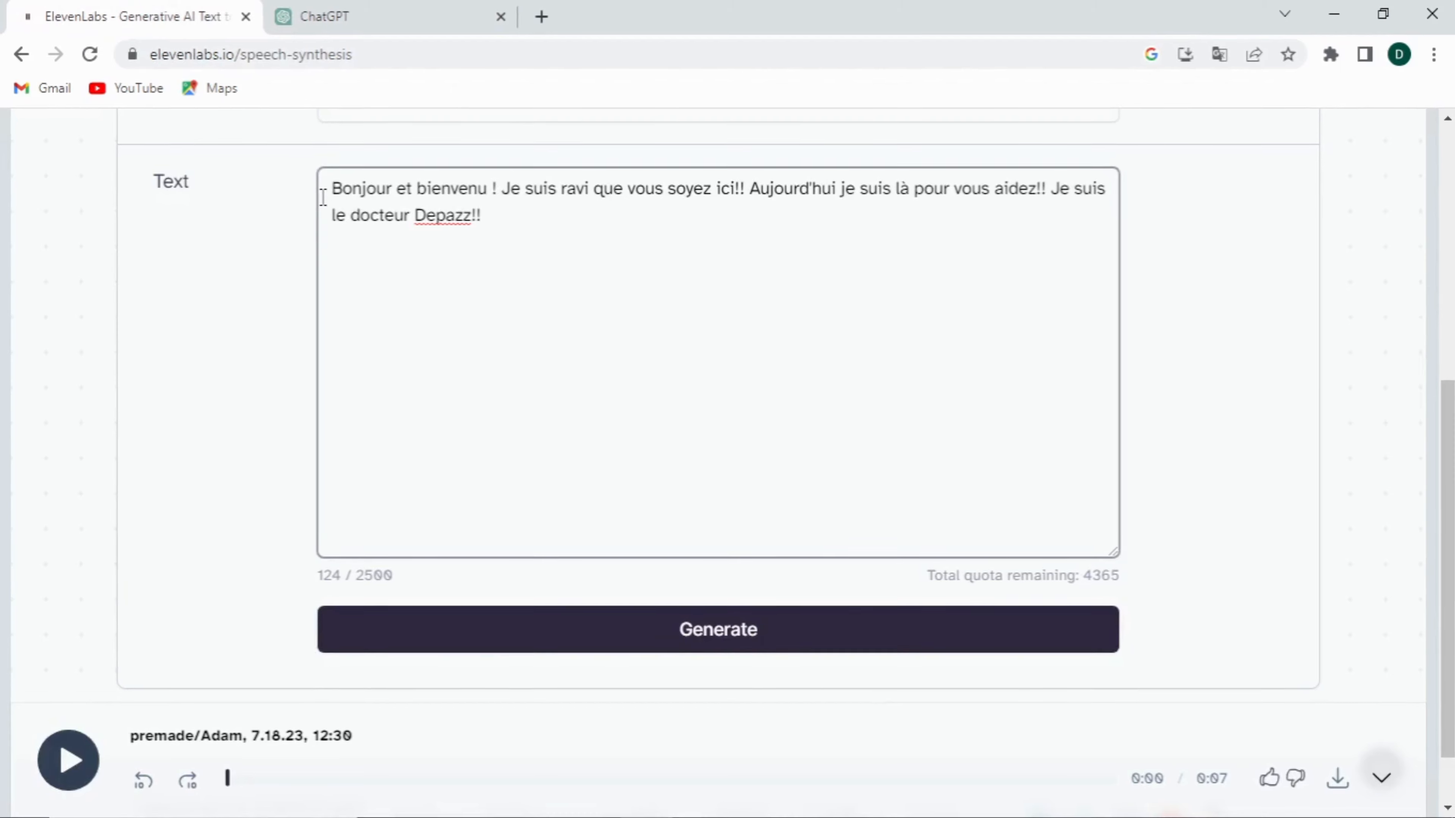
{"action": "left_click_drag", "start_coordinate": [328, 188], "coordinate": [634, 336]}
{"action": "key", "text": "ctrl+v"}
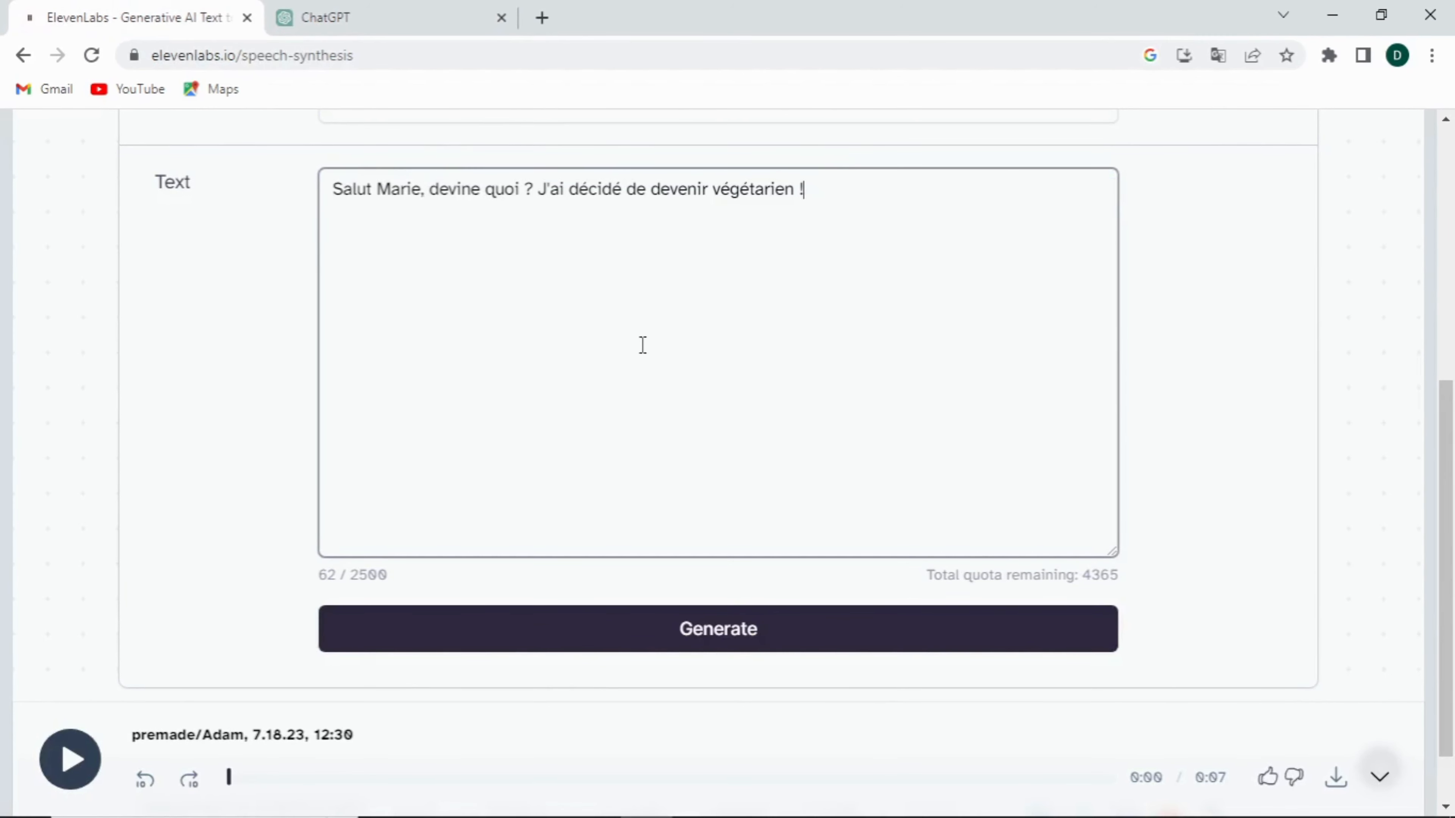
- Check the available ElevenLabs voices, keep premade/Adam and generate the speech for the dialogue line
{"action": "scroll", "coordinate": [1409, 366], "scroll_direction": "up", "scroll_amount": 5}
{"action": "left_click", "coordinate": [968, 325]}
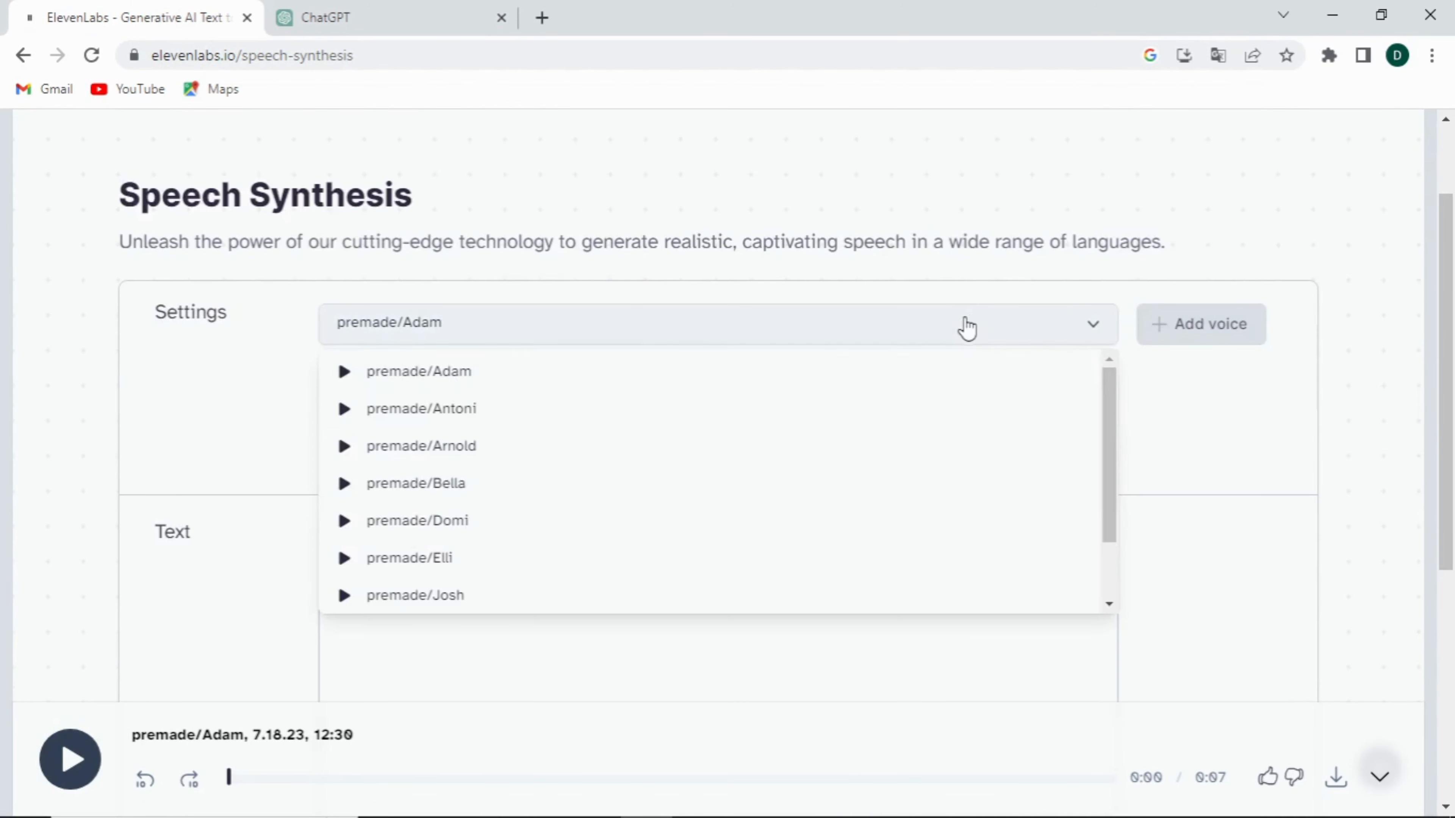
{"action": "left_click", "coordinate": [1154, 482]}
{"action": "scroll", "coordinate": [1432, 530], "scroll_direction": "down", "scroll_amount": 5}
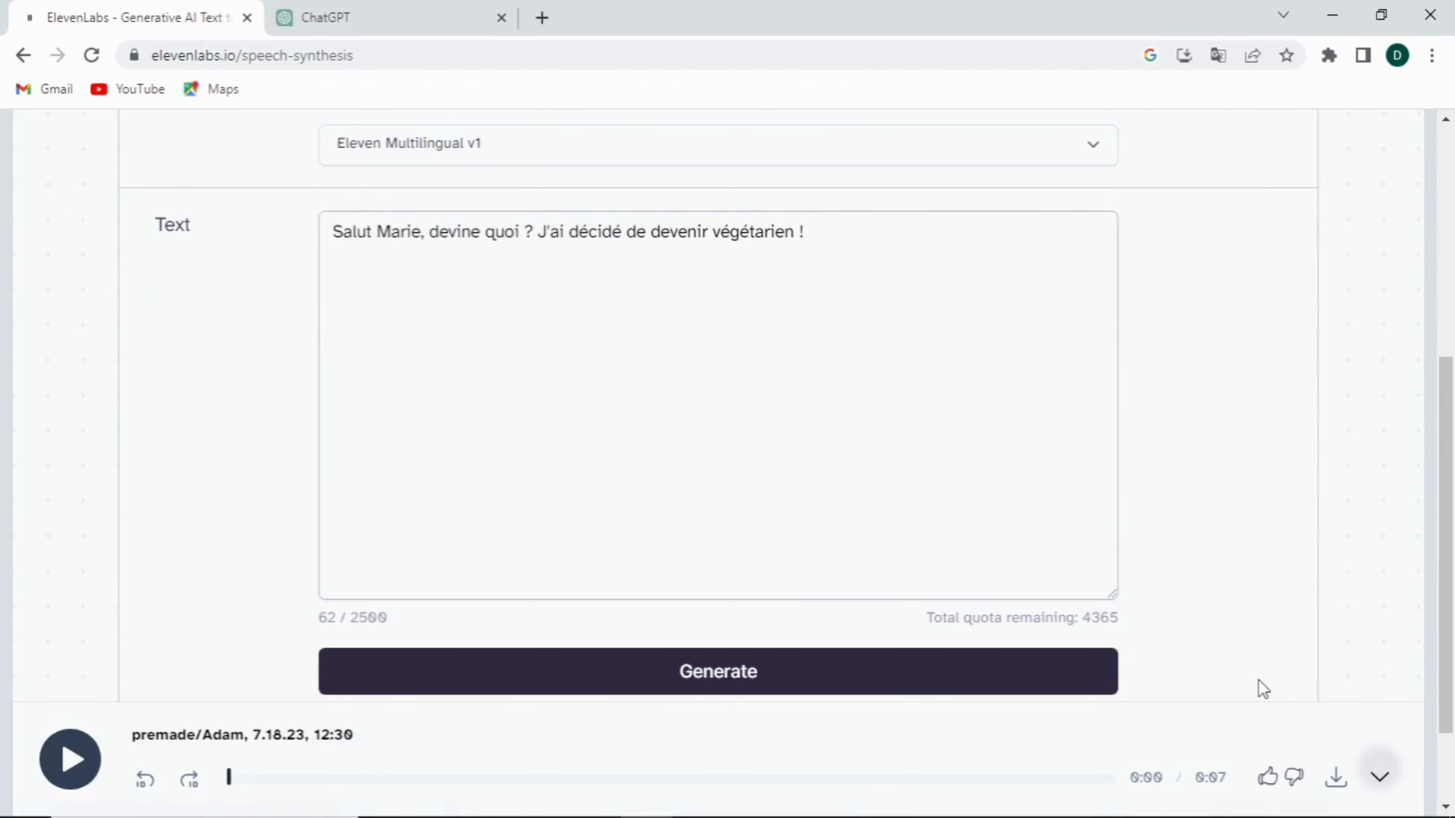
{"action": "left_click", "coordinate": [970, 685]}
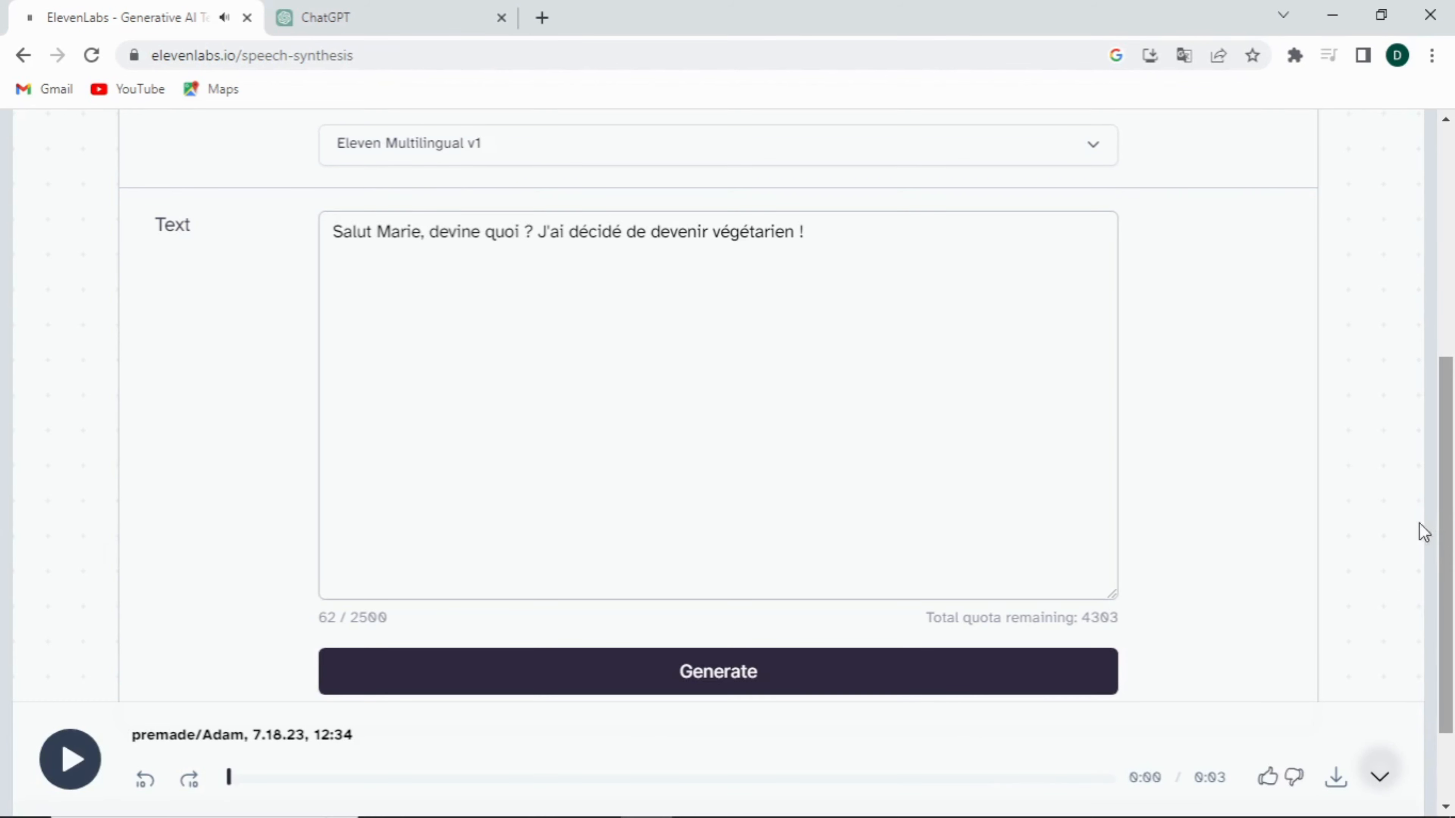
- Return to the ChatGPT conversation to review the dialogue from its beginning, and minimize the browser
{"action": "left_click", "coordinate": [372, 33]}
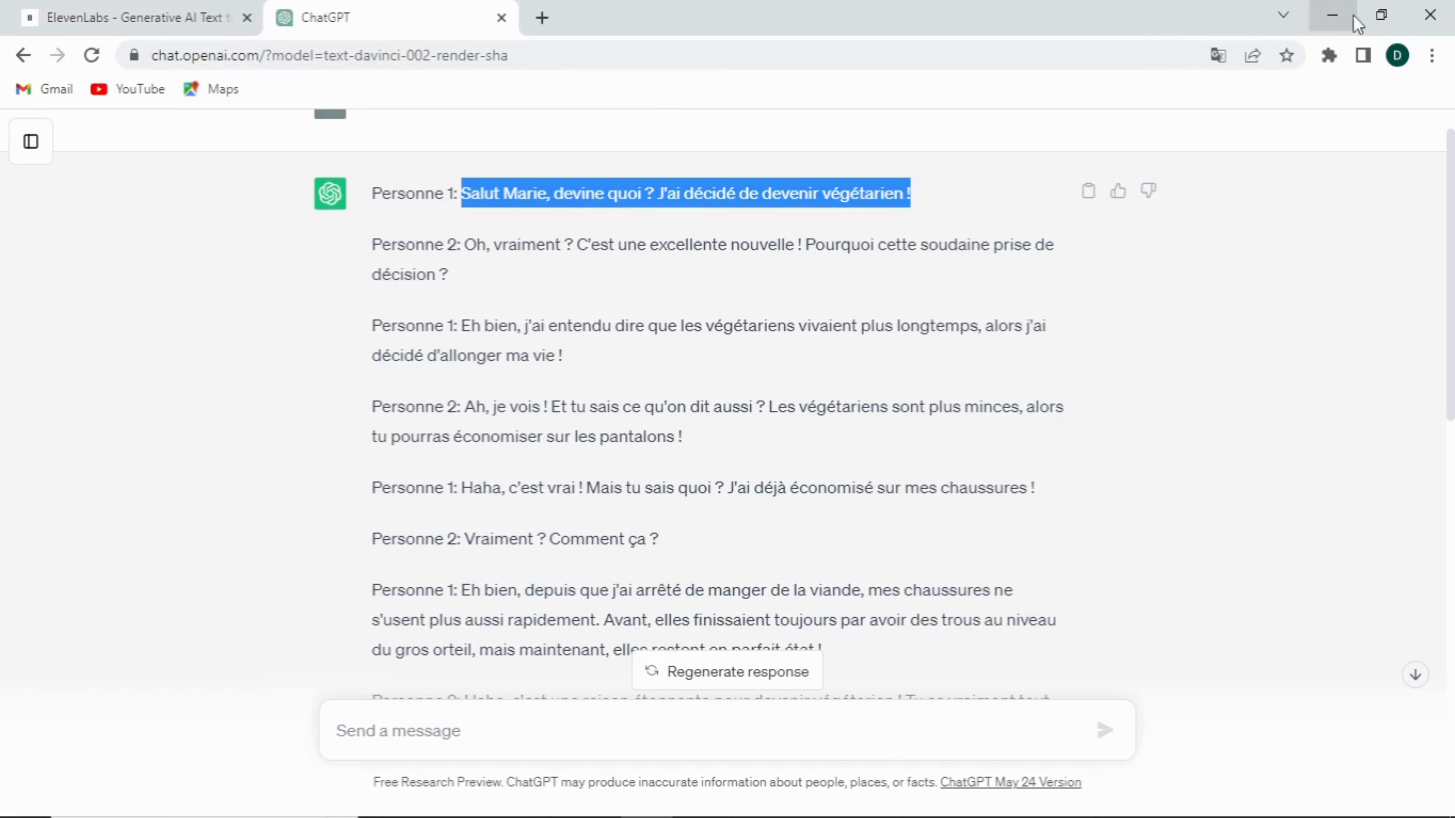
{"action": "scroll", "coordinate": [1452, 242], "scroll_direction": "up", "scroll_amount": 1}
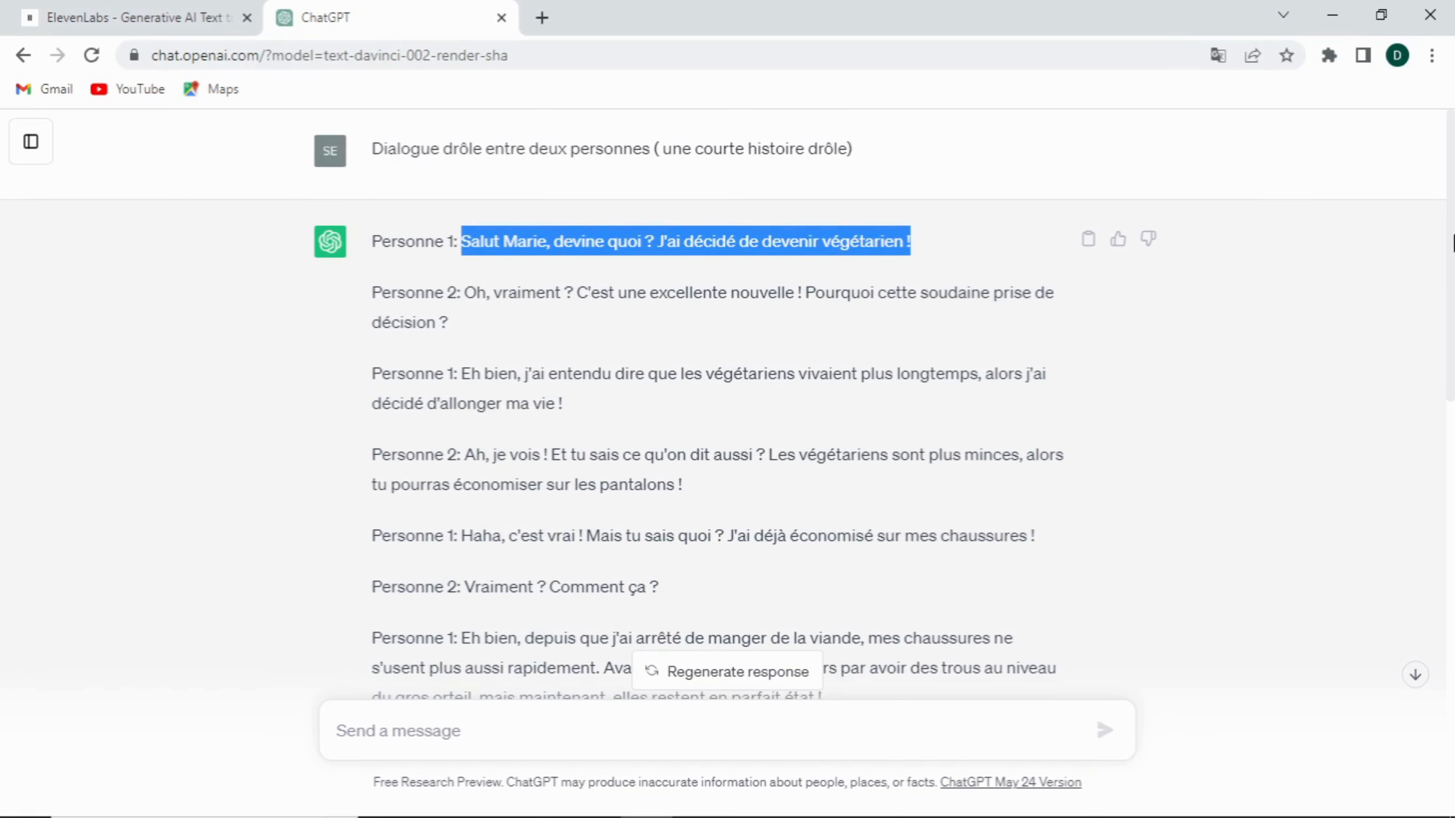
{"action": "left_click", "coordinate": [1343, 9]}
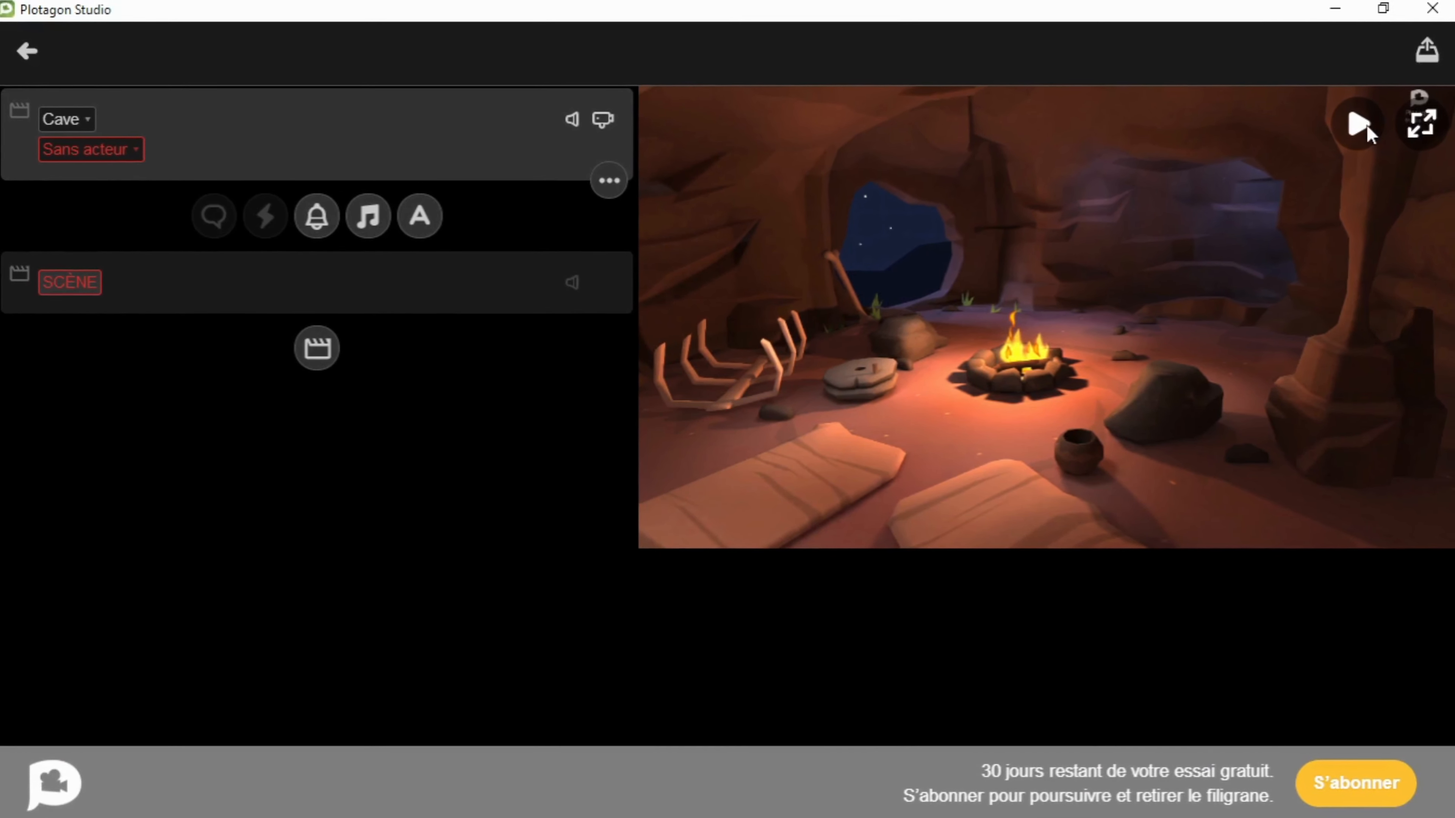
- In Plotagon Studio, choose Rick from the character library as an actor for the Cave scene
{"action": "left_click", "coordinate": [137, 152]}
{"action": "left_click_drag", "start_coordinate": [1452, 197], "coordinate": [1452, 332]}
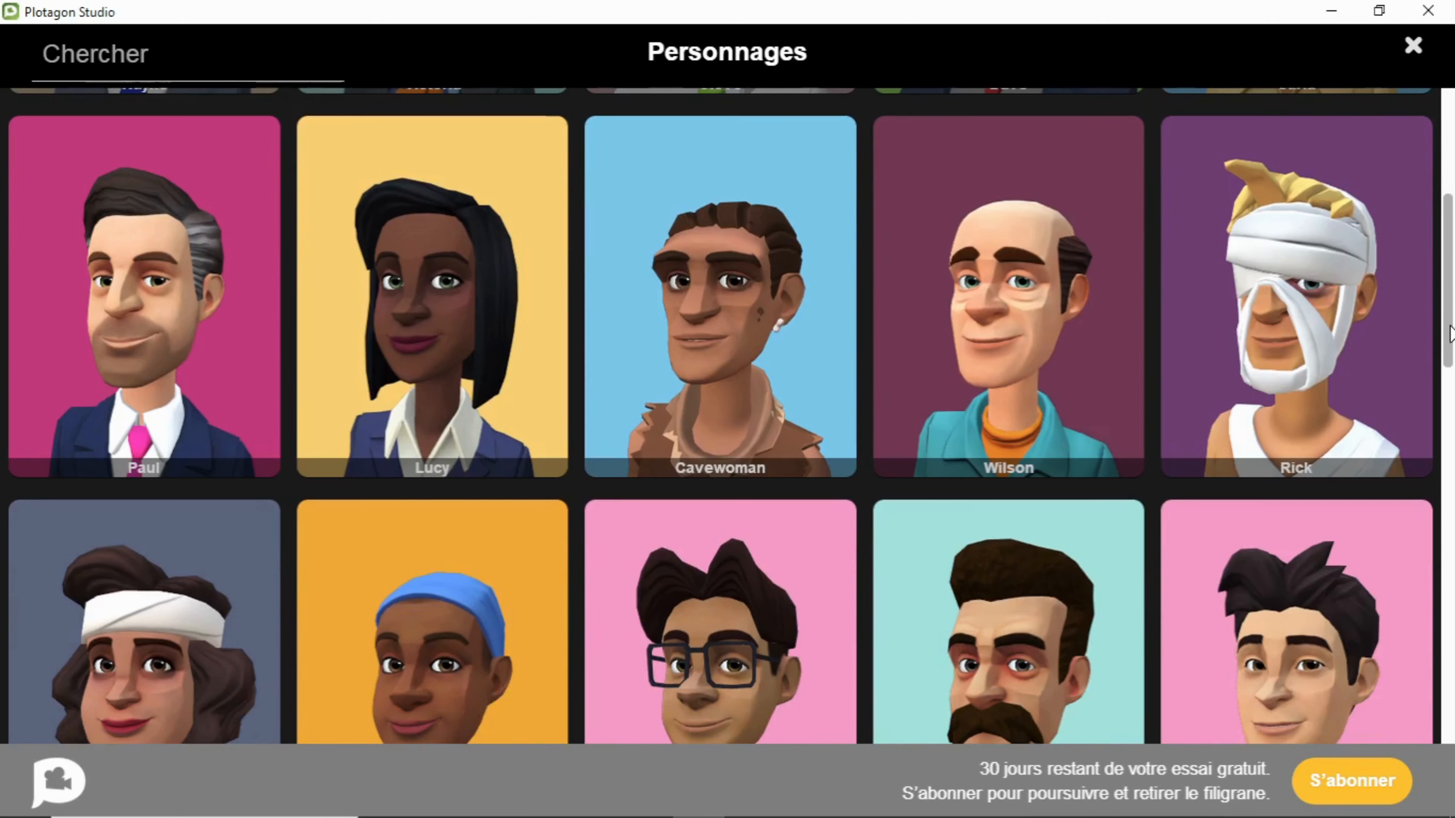
{"action": "left_click", "coordinate": [1328, 321]}
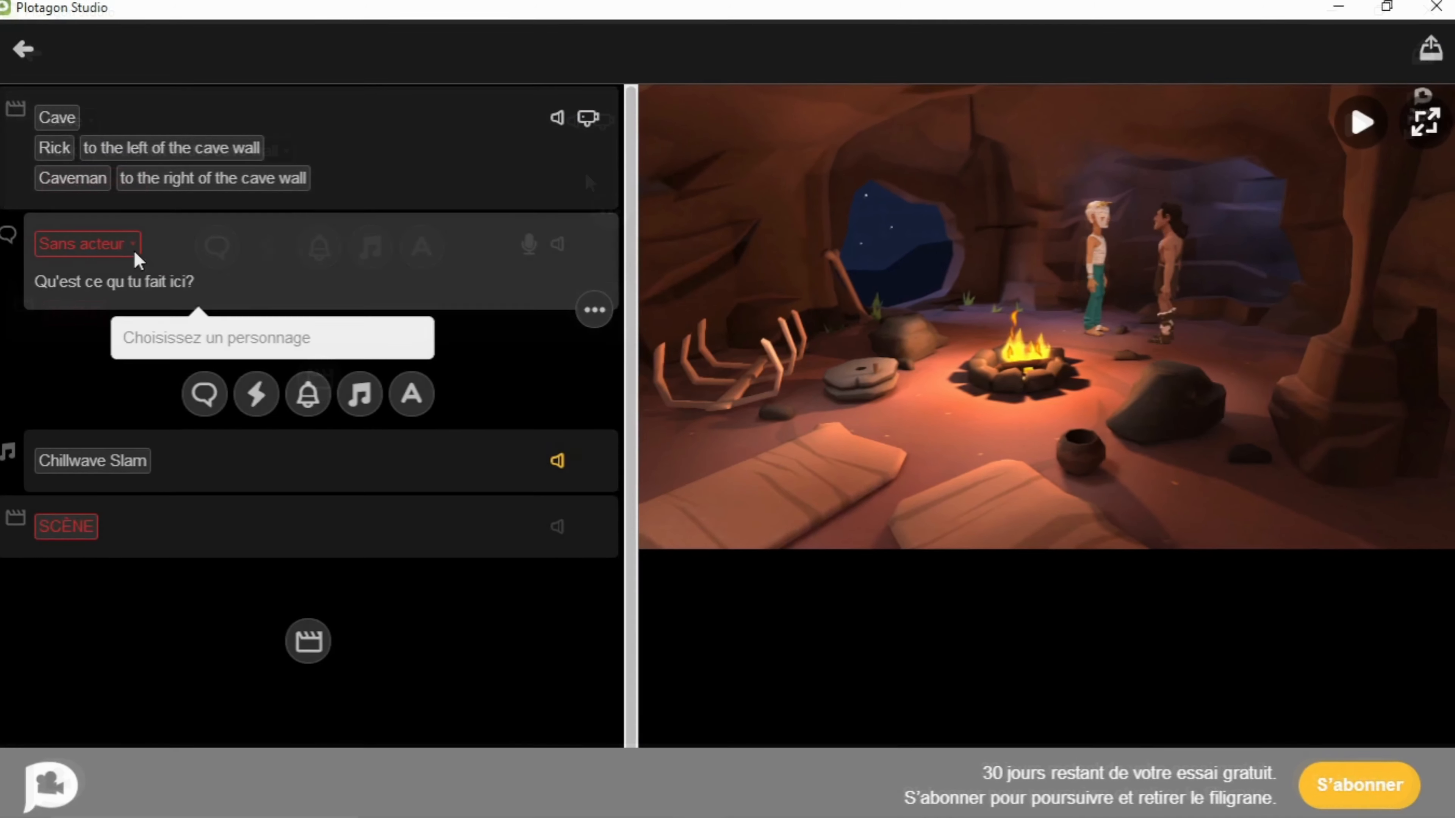
- Assign the line "Qu'est ce qu tu fait ici?" to Caveman and play the scene
{"action": "left_click", "coordinate": [133, 250]}
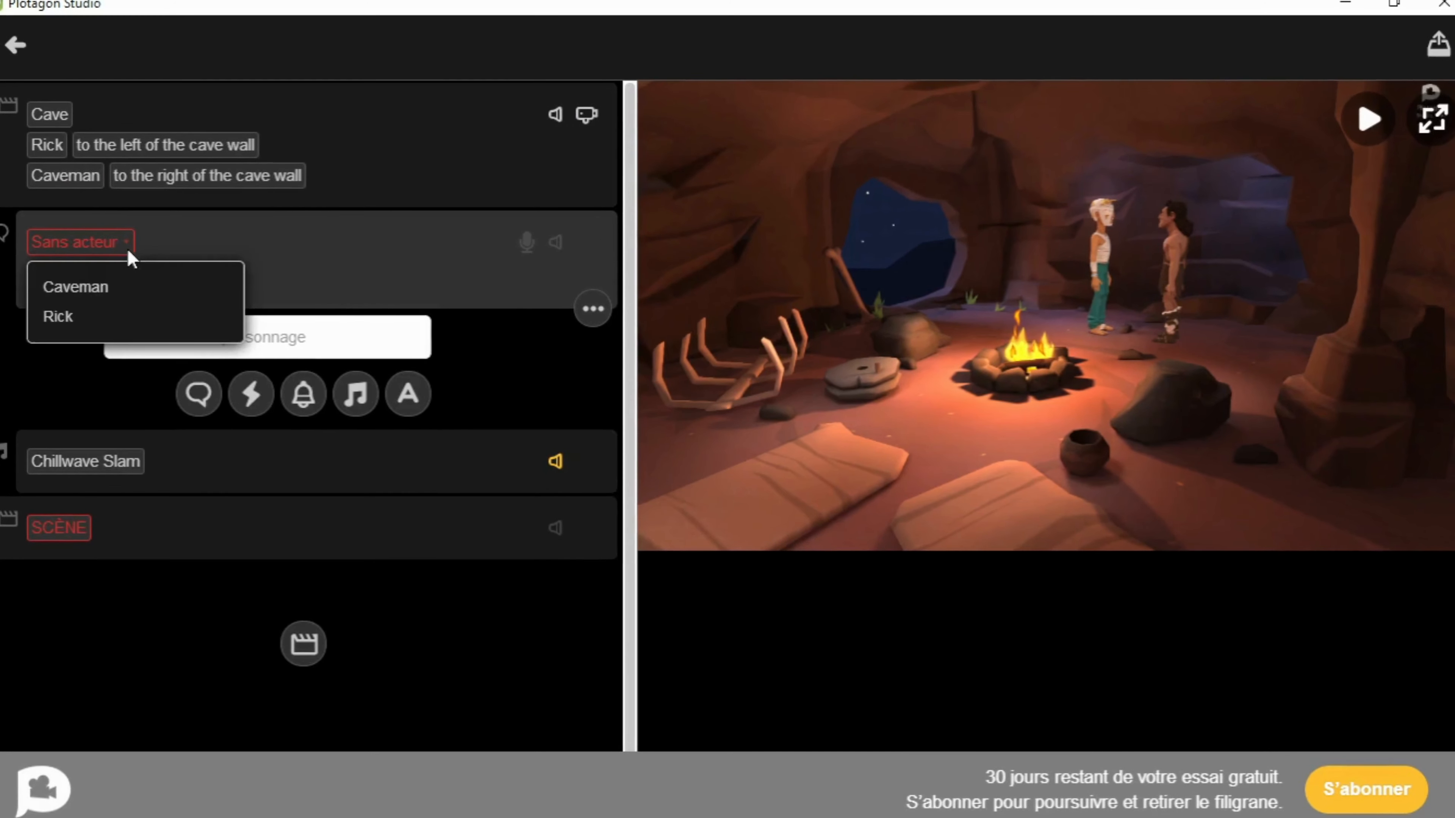
{"action": "left_click", "coordinate": [64, 285]}
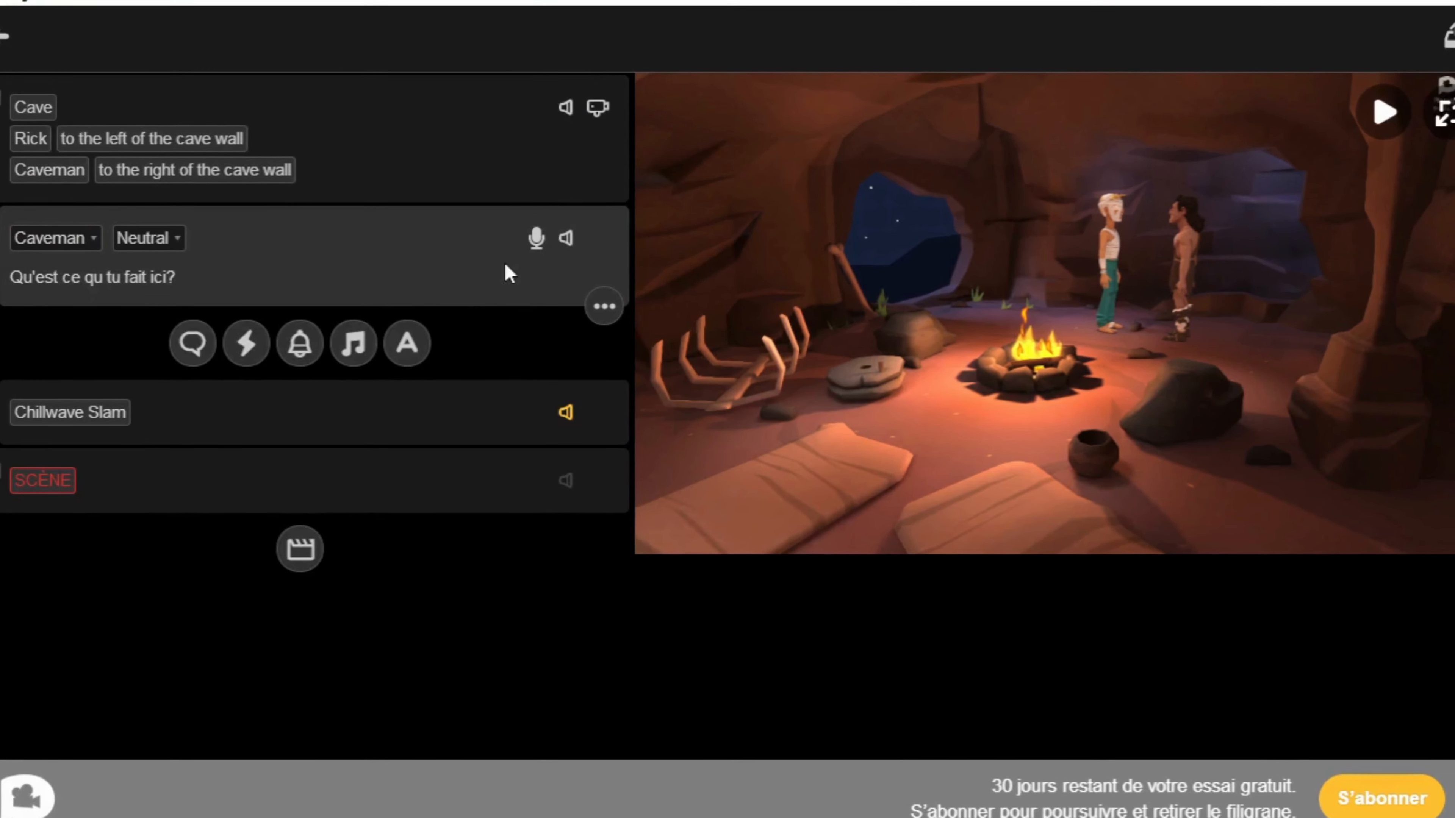
{"action": "left_click", "coordinate": [552, 239]}
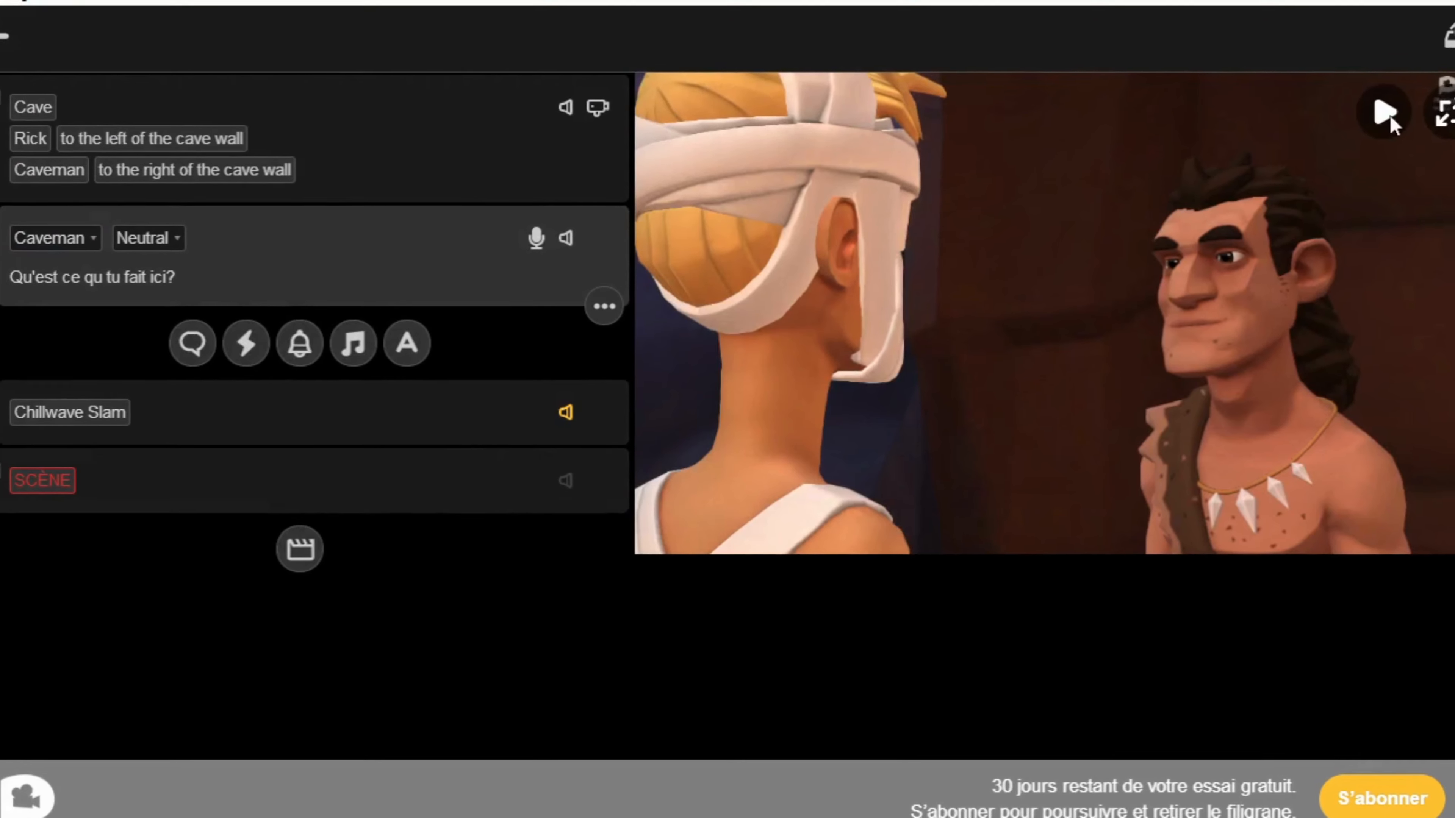
{"action": "left_click", "coordinate": [1389, 110]}
{"action": "left_click", "coordinate": [496, 250]}
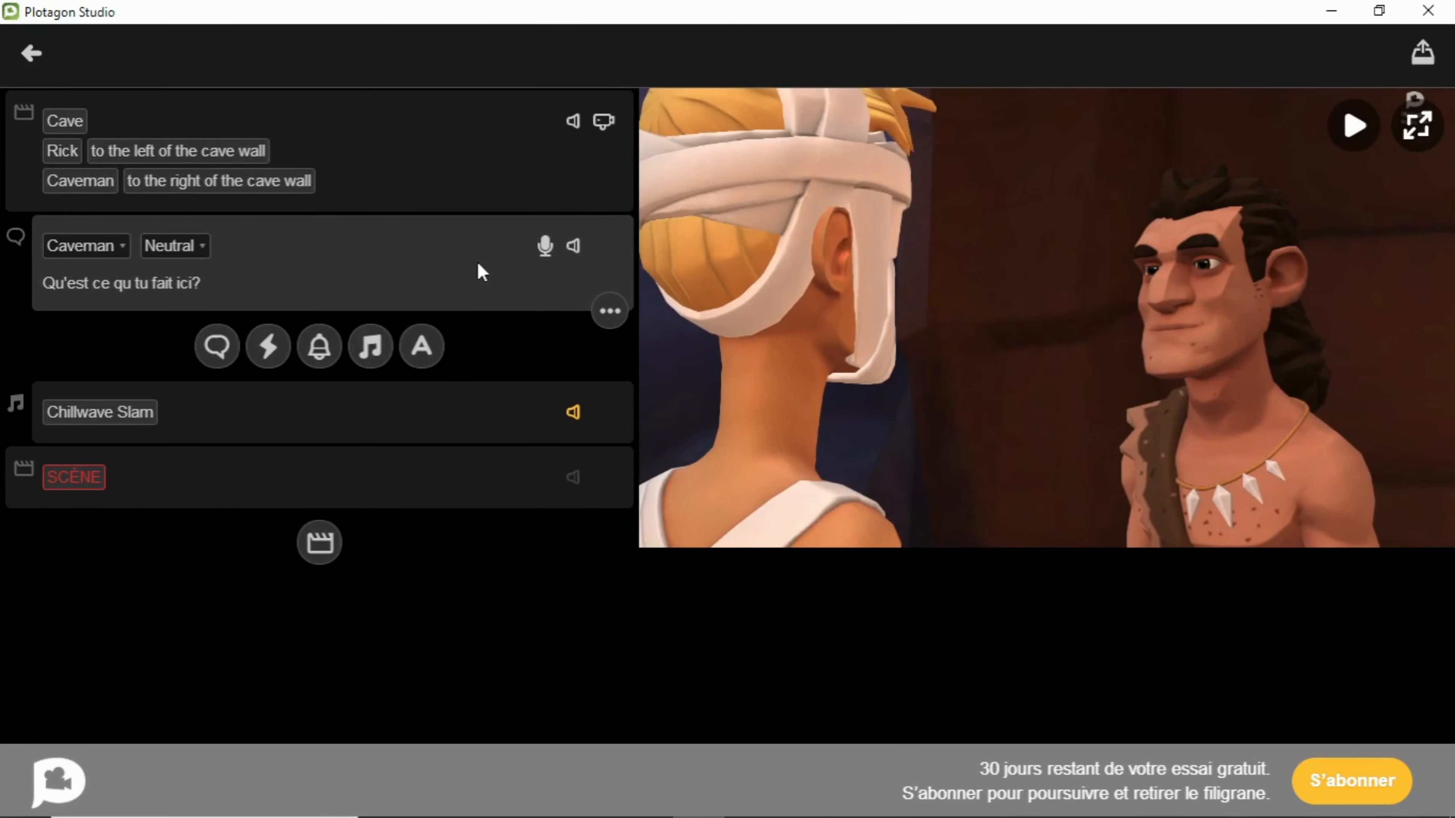
- Set the Caveman's dialogue line expression to Crushing tiny heads and play the scene
{"action": "left_click", "coordinate": [188, 247]}
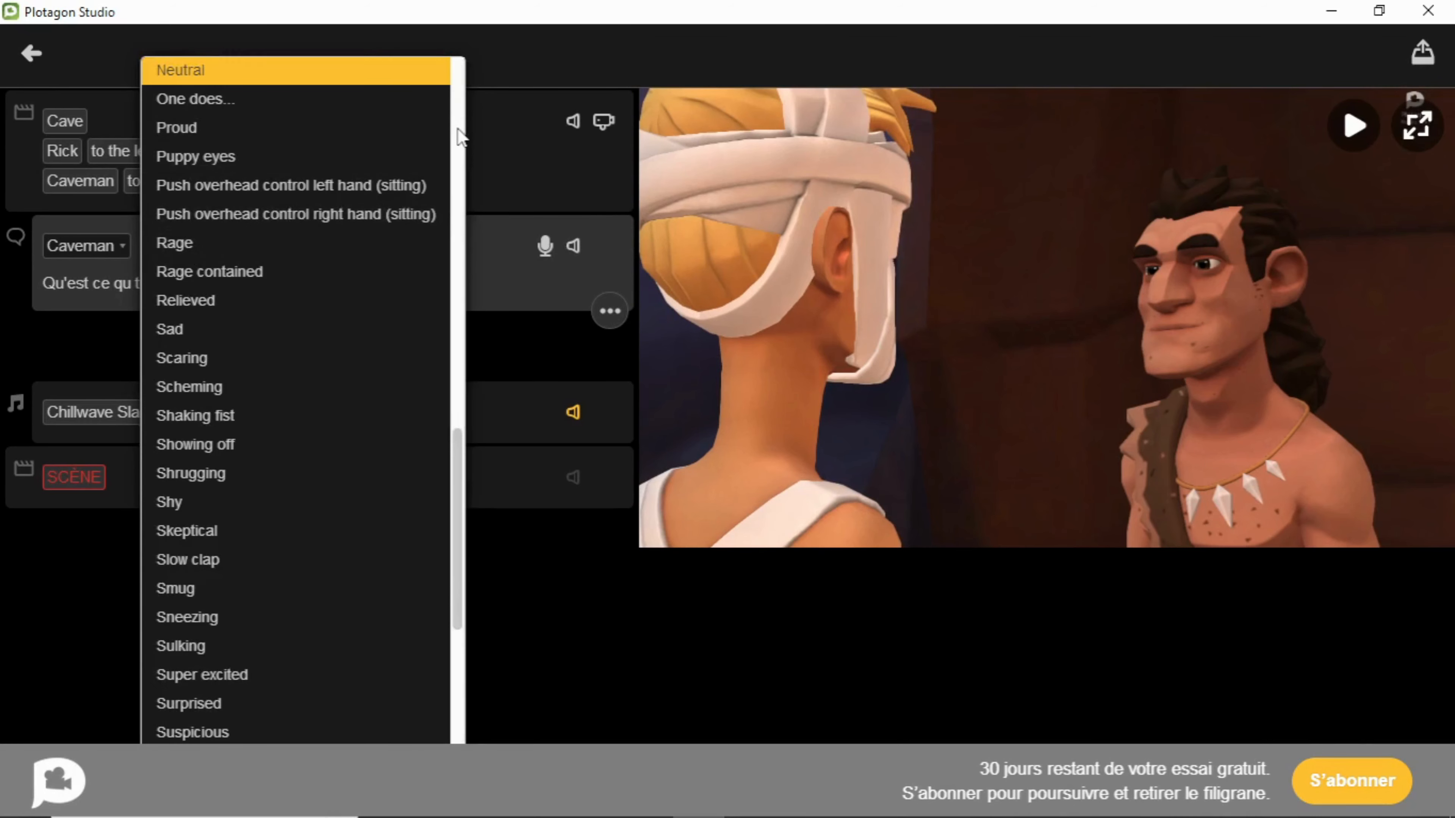
{"action": "scroll", "coordinate": [461, 136], "scroll_direction": "up", "scroll_amount": 10}
{"action": "left_click", "coordinate": [444, 396]}
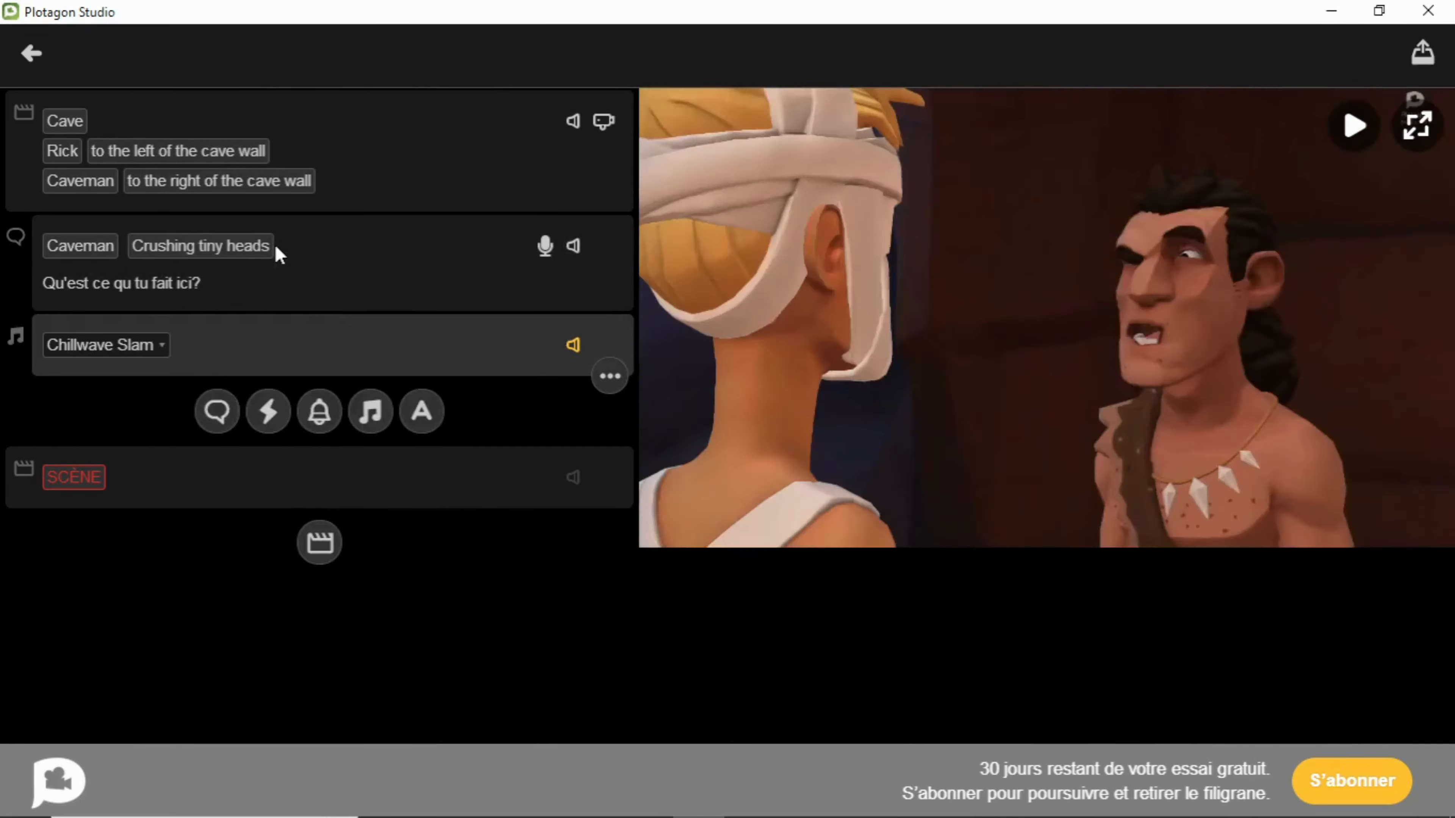
{"action": "left_click", "coordinate": [280, 247]}
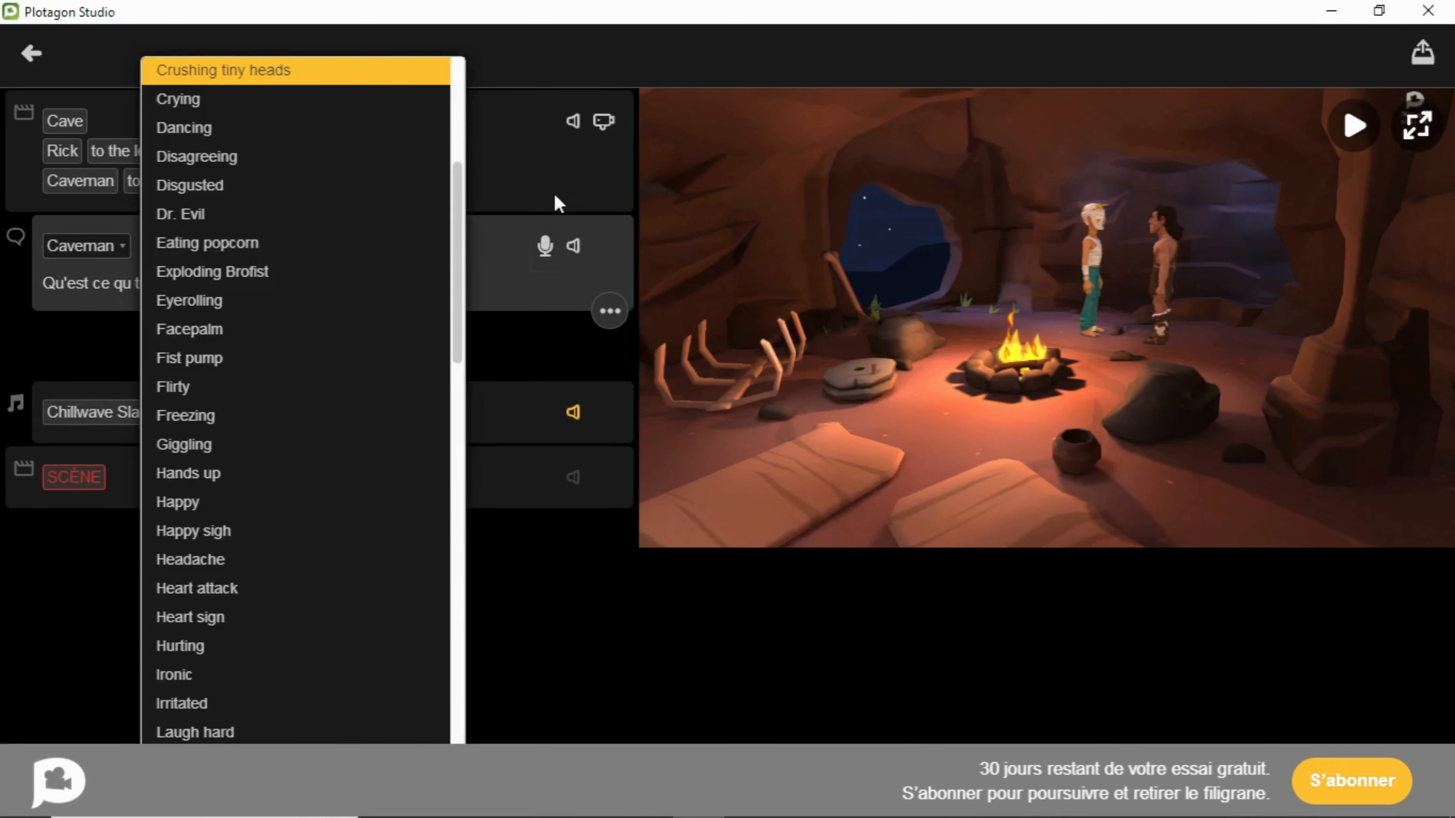
{"action": "left_click", "coordinate": [554, 195]}
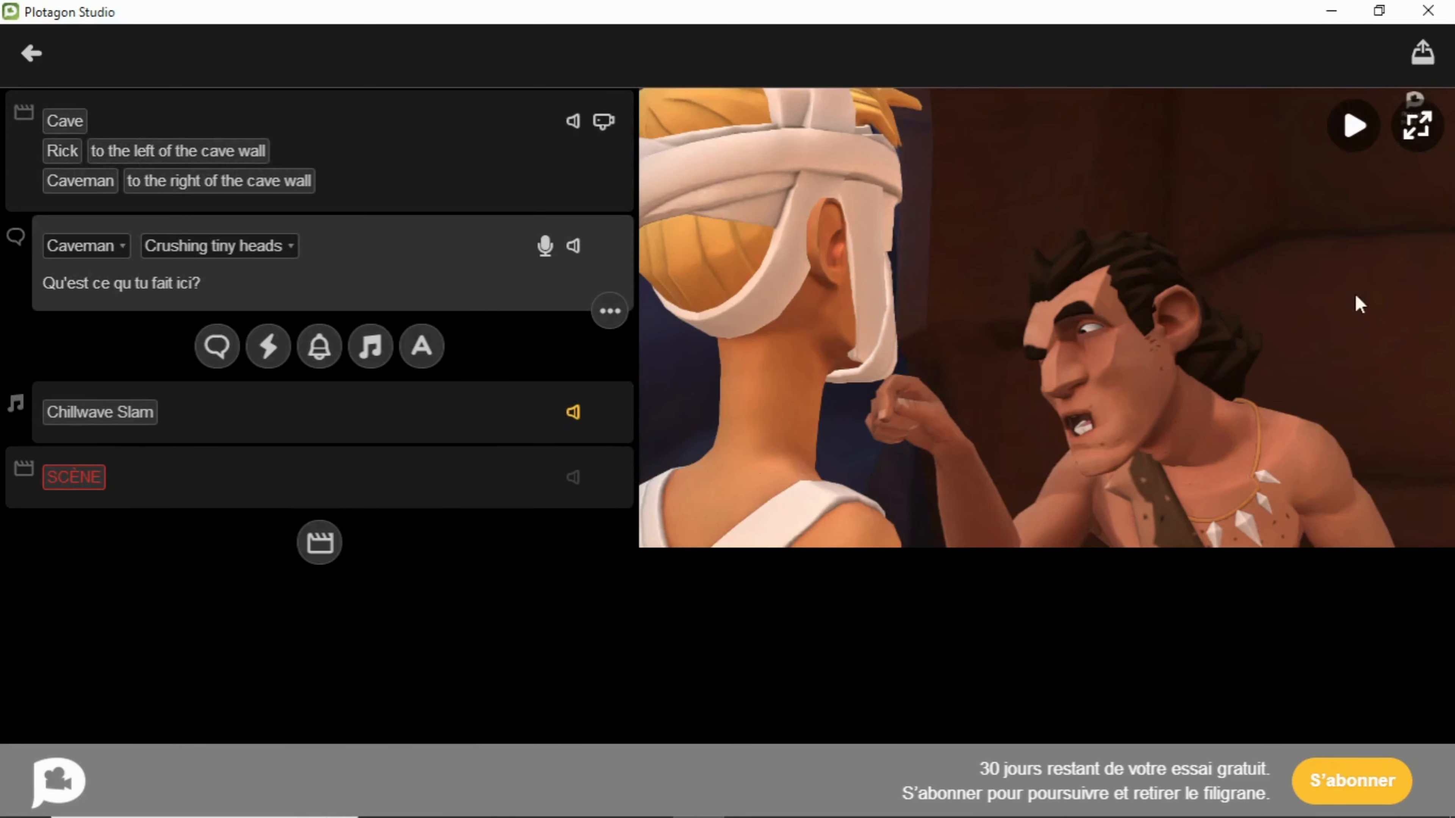
{"action": "left_click", "coordinate": [1354, 139]}
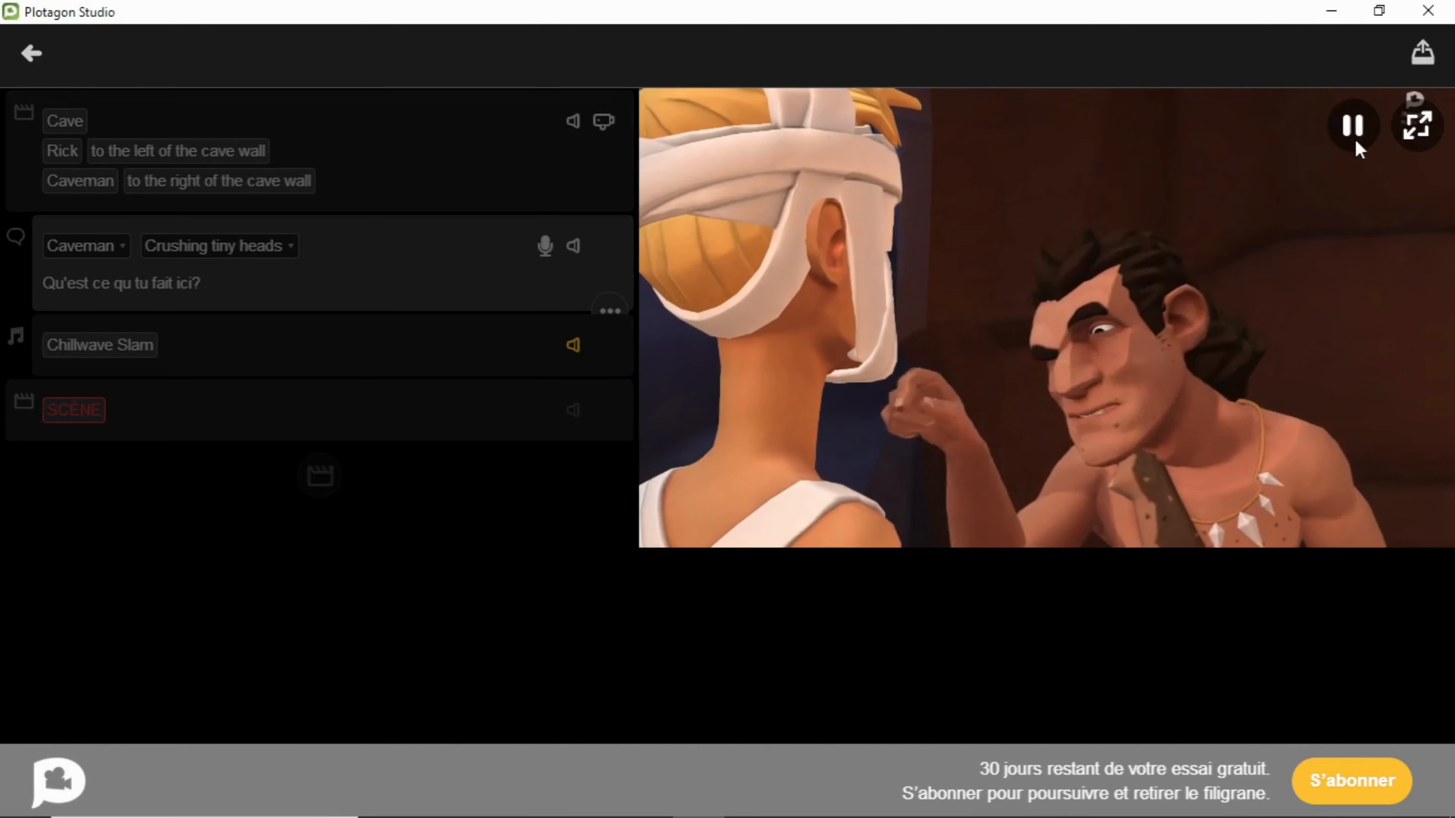